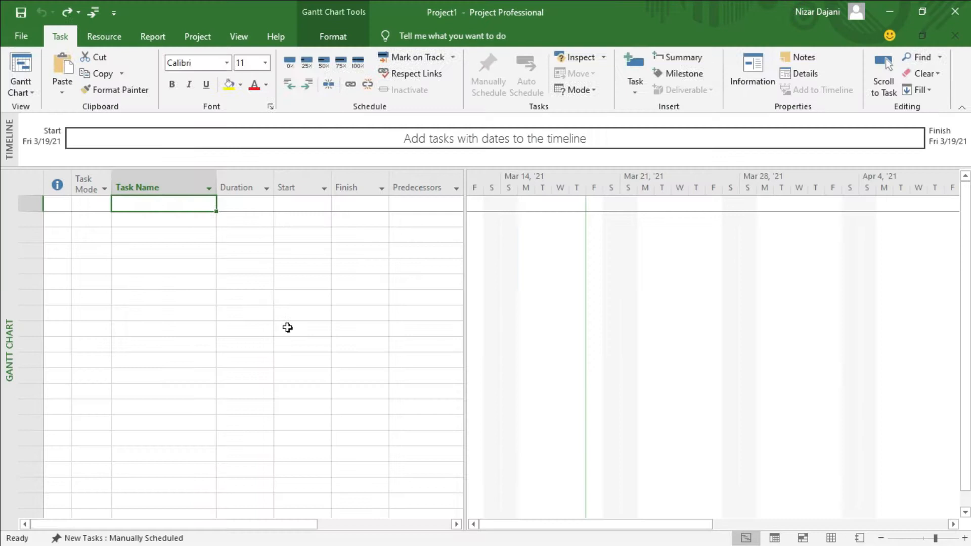
Enter the tasks Conveyor Belt Project, Hardware, Hardware specifications, Hardware design and Hardware documentation in consecutive rows of the task list.
type("Conveyor Belt Project Hardware")
key("Return")
type("Hardware specifications")
key("Return")
type("hardware design")
key("Return")
type("Hardware documentation")
key("Return")
left_click(127, 276)
type("Hardware design")
Add the tasks Prototypes, Order circuit boards and Assemble preproduction models below Hardware documentation.
key("Return")
key("Return")
type("Prototypes")
key("Return")
type("Order circuit boards Assemble preproduction models")
Add the tasks Operating system, Kernel specifications, Drivers, Disk drivers, Serioal I/O drivers, Memory management, Operating system documentation and Network interface.
key("Return")
type("Operating system Kernel specifications Drivers Disk drivers Serioal I/O drivers Mem")
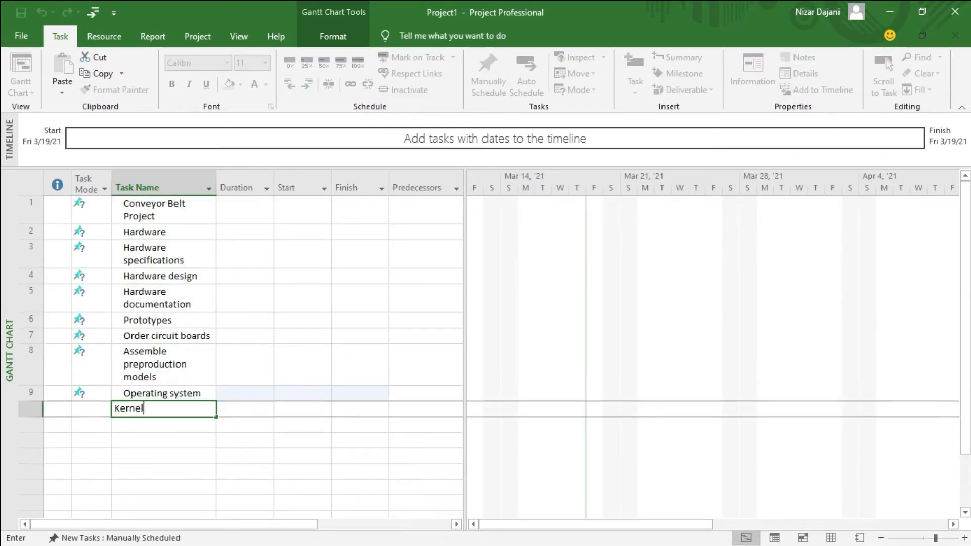
type("ory management")
key("Return")
type("Operating system documentation")
key("Return")
type("Network interface")
Add the tasks Utilities, Utilties specifications, Routine utilties, Complex utilities, Utilities documentation and Shell below Network interface.
key("Return")
type("Utilities")
key("Return")
type("Utilities specifications")
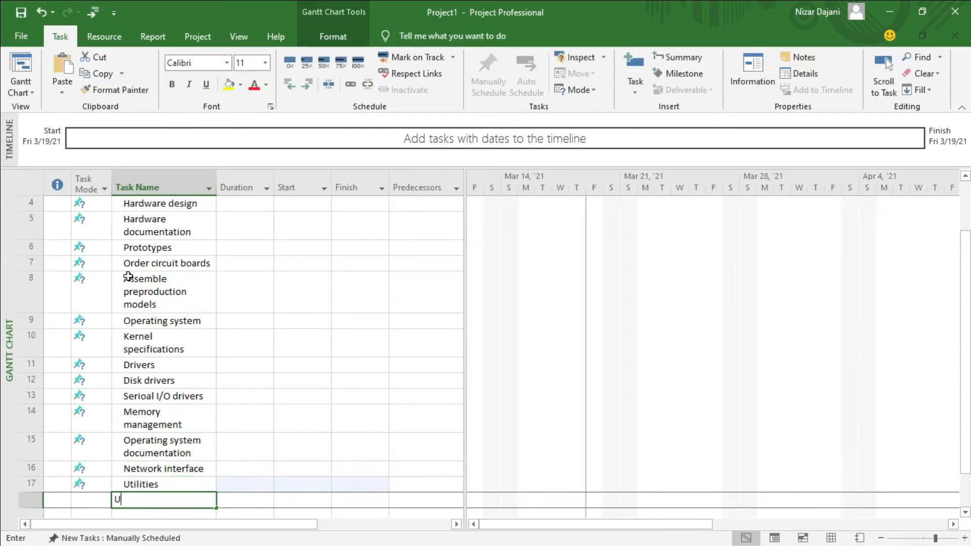
key("Return")
type("Routine utilties")
key("Return")
type("Complex utilities Utilities documentation Shell")
Add the tasks System integration, Architectural decisions, Integration first phase, System hard/software test, Project documentation and Integration acceptance testing at the end of the list.
key("Return")
type("System integration Architectural decisions Integration first phase System hard/software test Project documentation Integration acceptance testing")
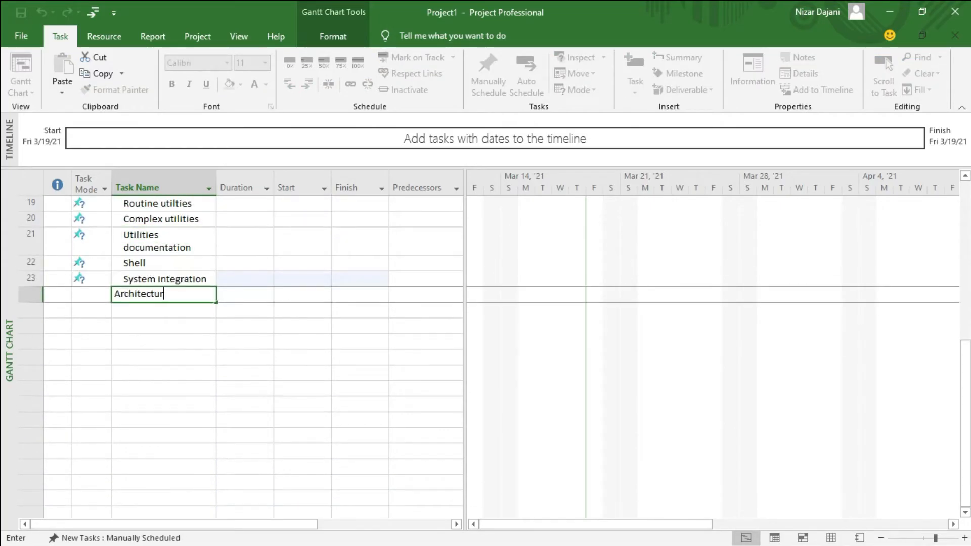
key("Return")
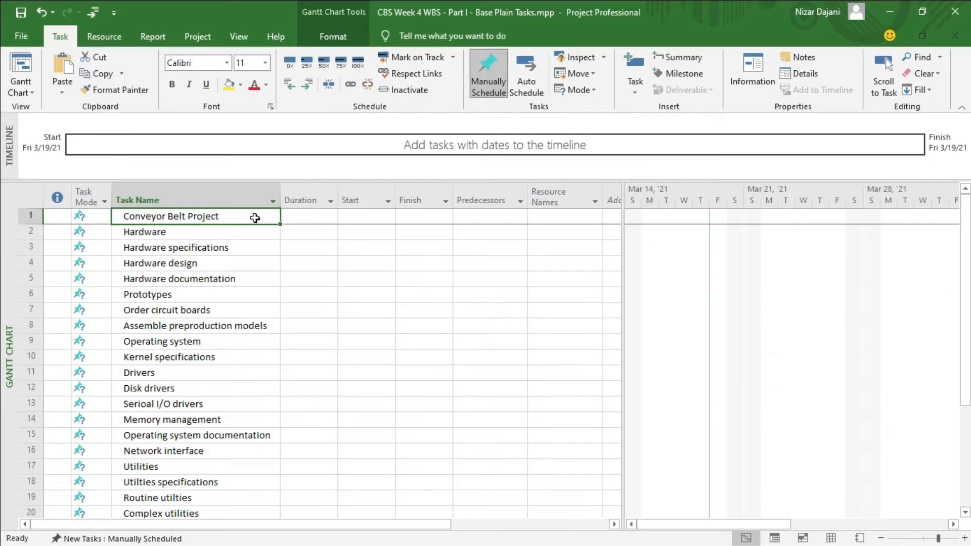
Examine the main deliverables Hardware, Operating system, Utilities and System integration in the task list.
left_click(160, 236)
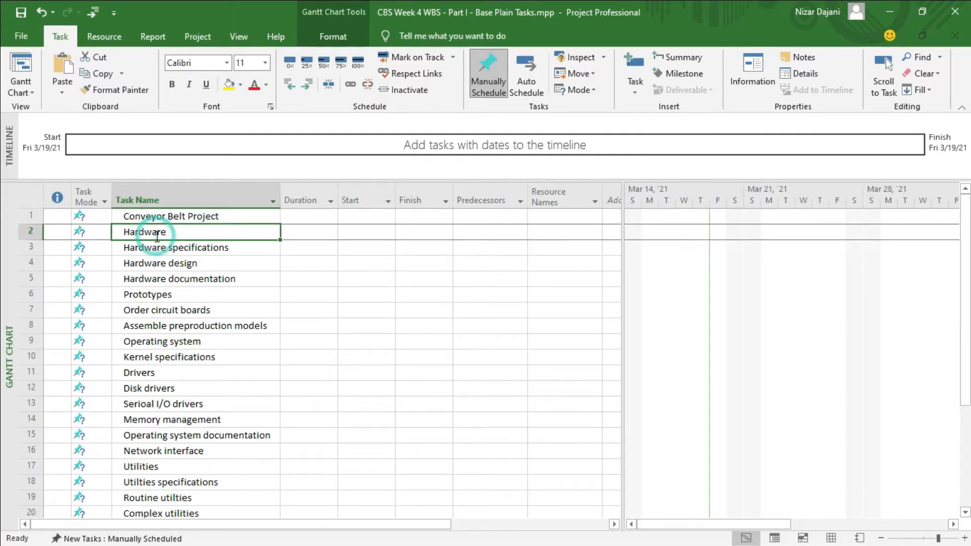
left_click(165, 343)
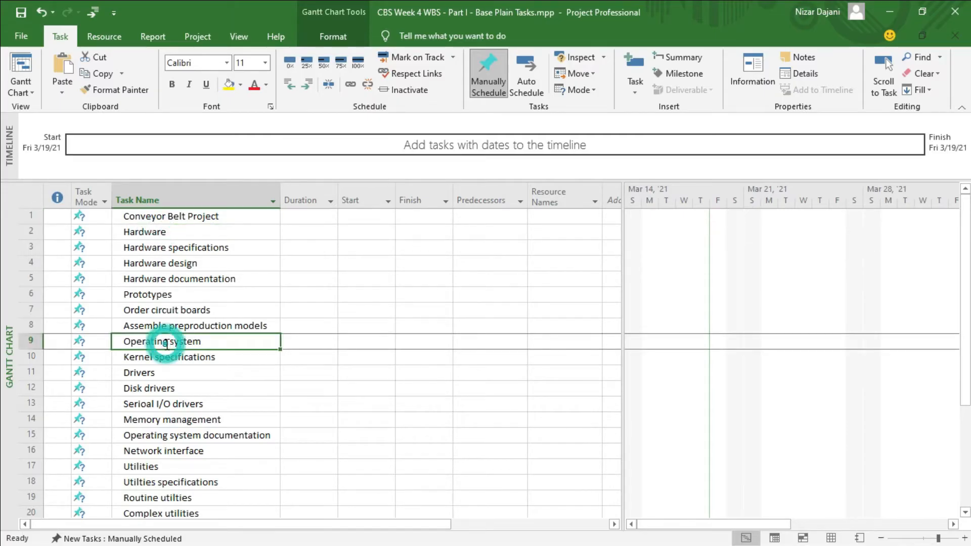
left_click(155, 467)
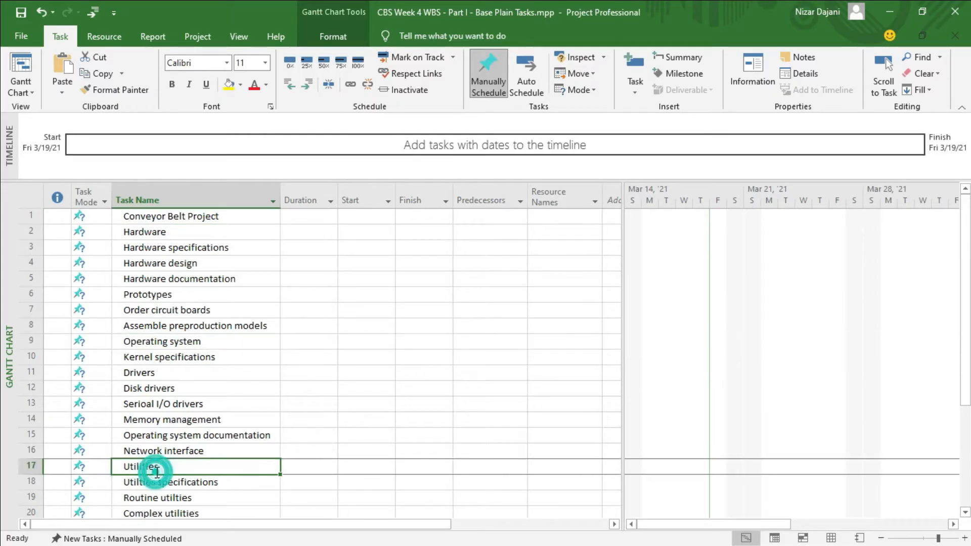
scroll(305, 415, "down", 8)
scroll(305, 415, "up", 1)
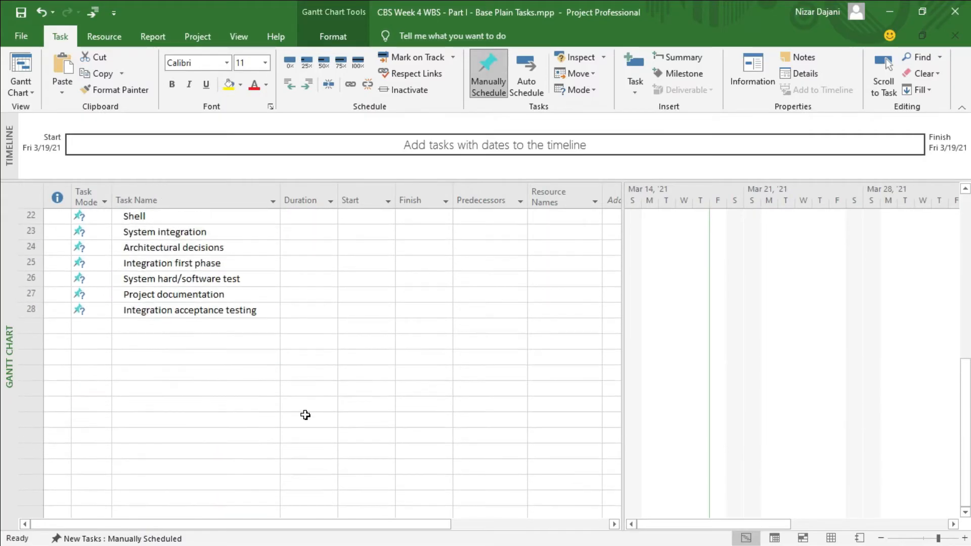
left_click(180, 234)
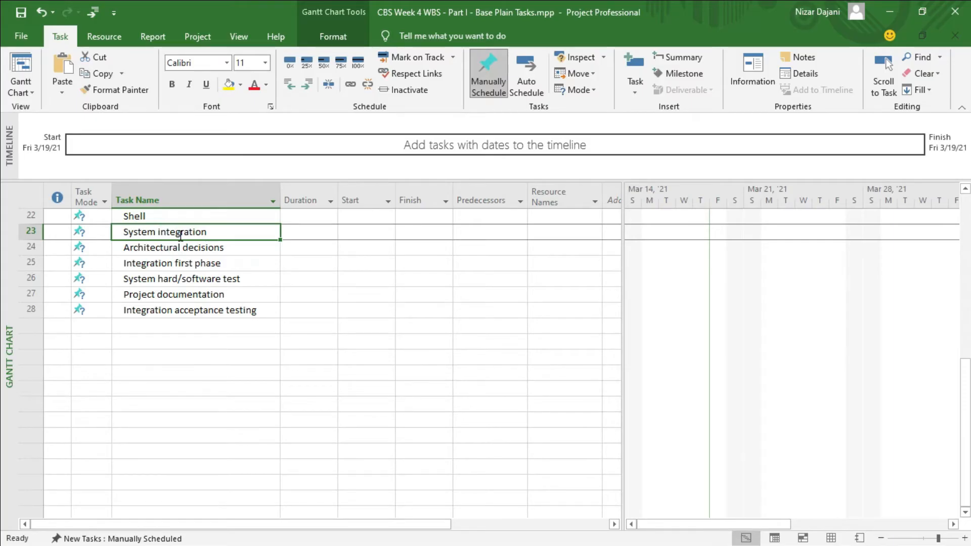
scroll(180, 234, "up", 7)
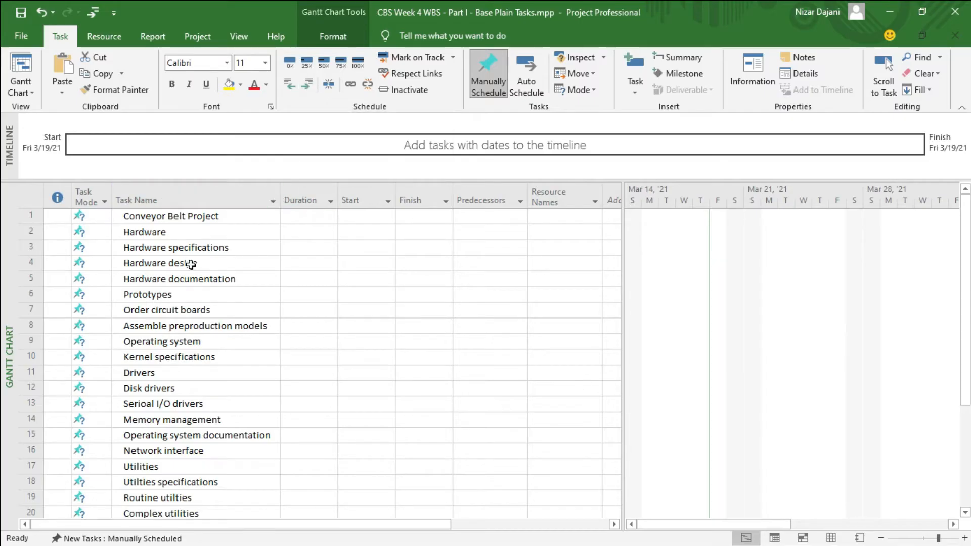
Indent Hardware one level under Conveyor Belt Project, and collapse and expand that summary task to check the grouping.
left_click(158, 235)
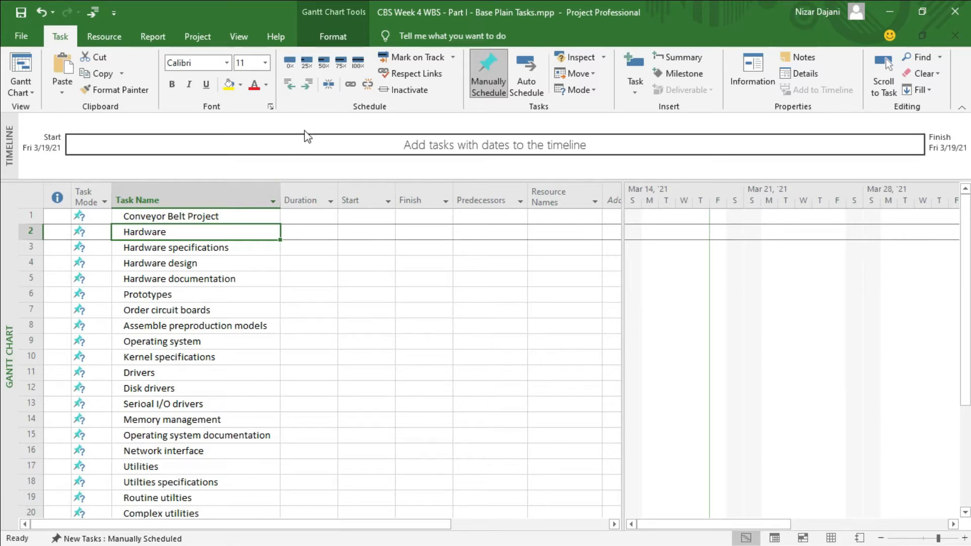
left_click(305, 84)
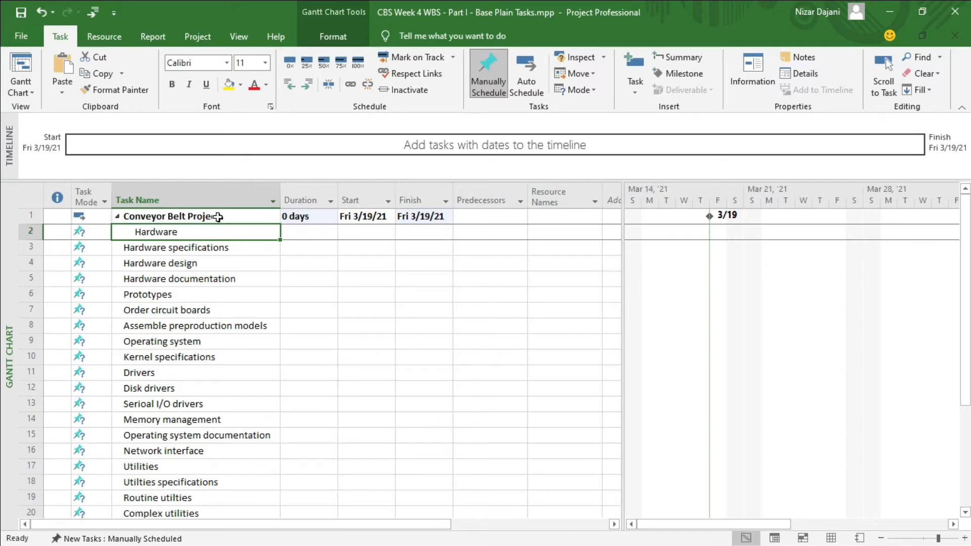
left_click(117, 216)
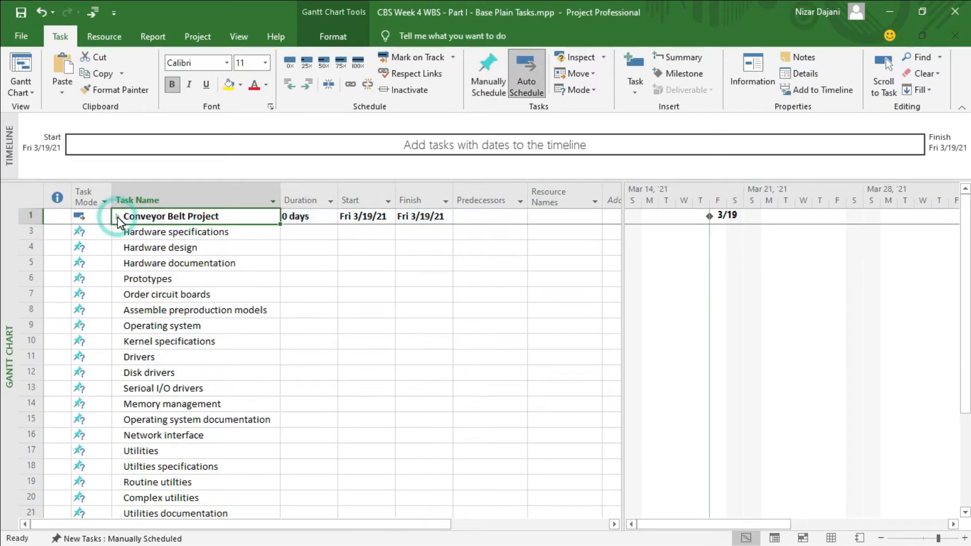
left_click(117, 216)
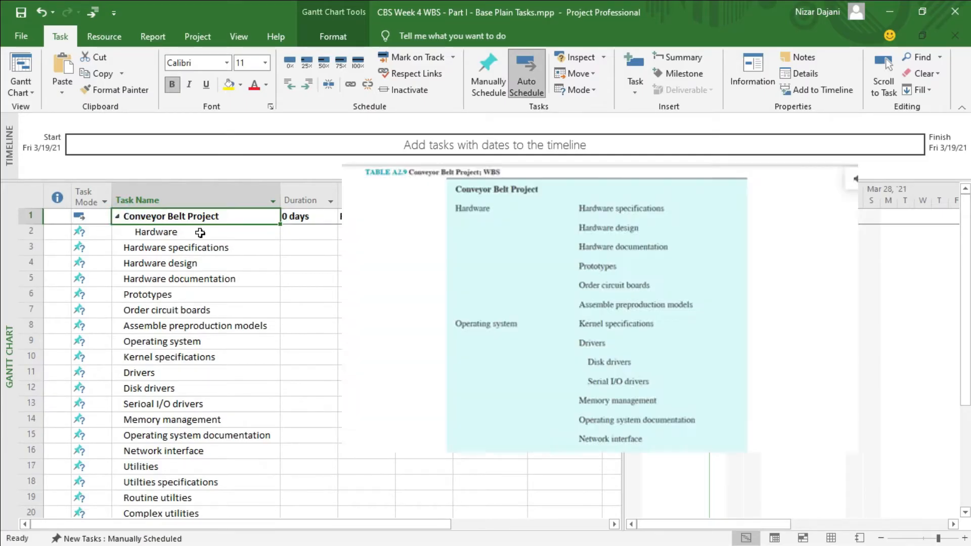
Indent the tasks from Hardware specifications through Assemble preproduction models two levels so they become subtasks of Hardware.
left_click(174, 248)
key("shift+Down")
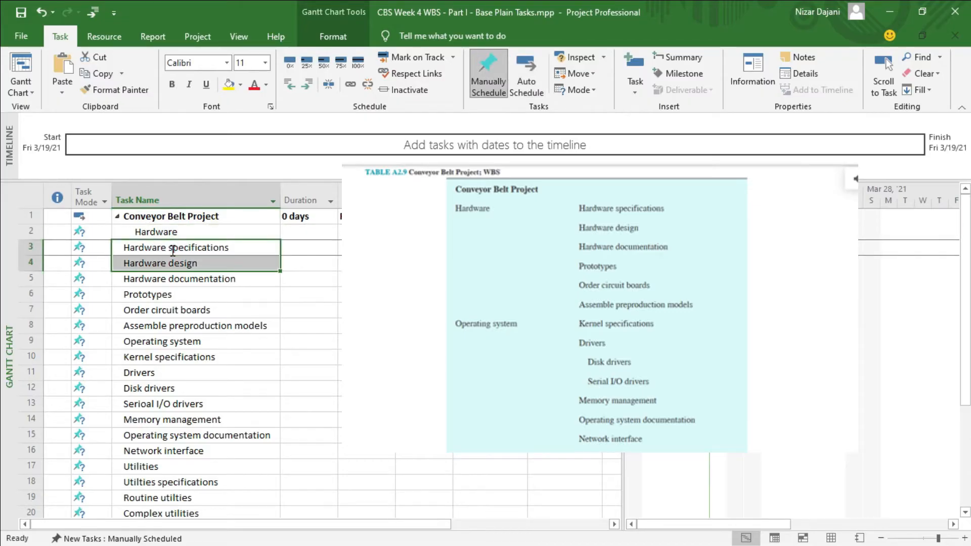
key("shift+Down")
key("shift+Down")
key("shift+Down")
key("shift+Down")
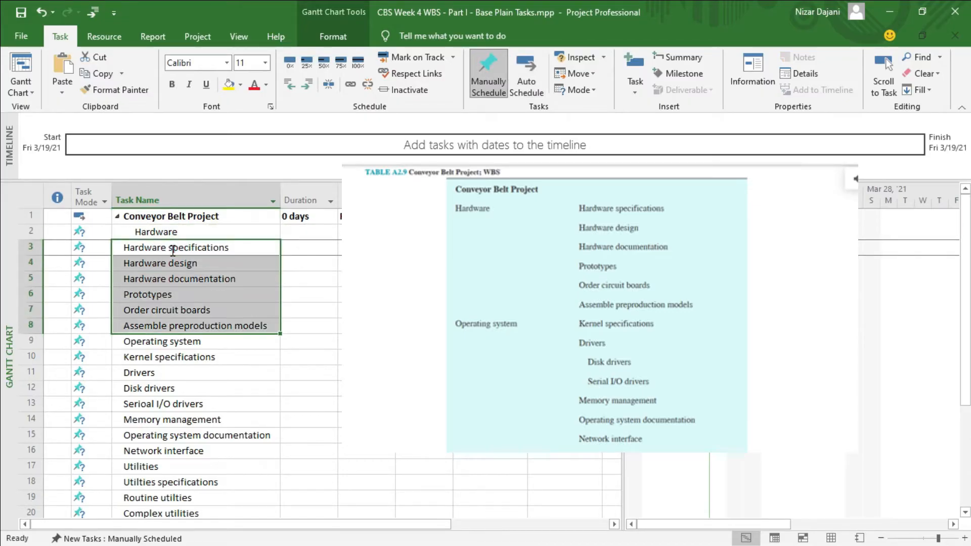
key("shift+Down")
key("shift+Up")
left_click(307, 83)
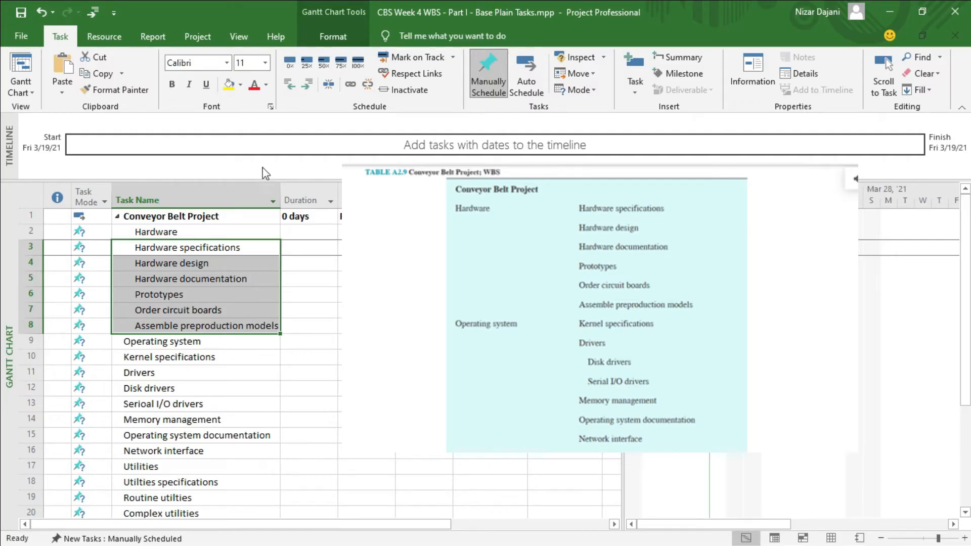
left_click(308, 84)
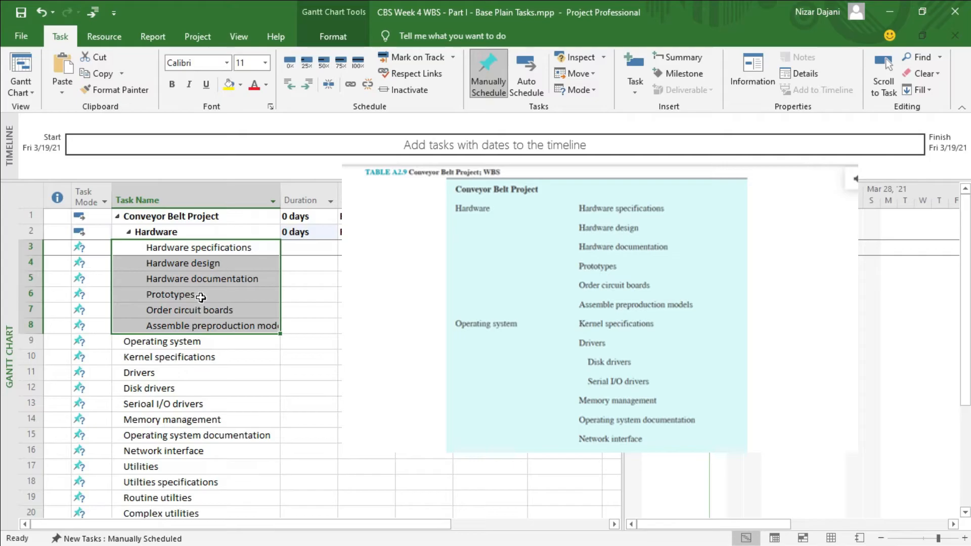
Indent Operating system one level and the tasks from Kernel specifications through Network interface two levels as its subtasks.
left_click(185, 344)
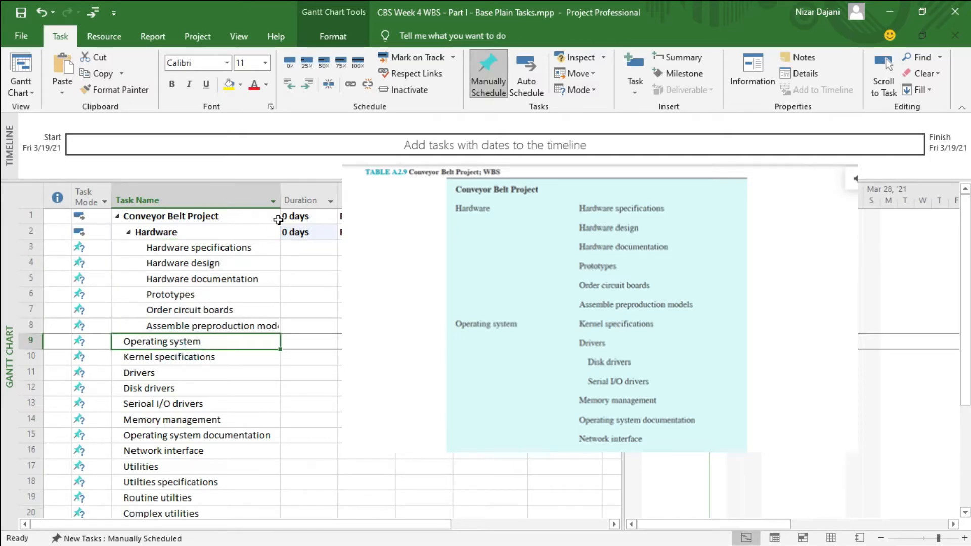
left_click(307, 84)
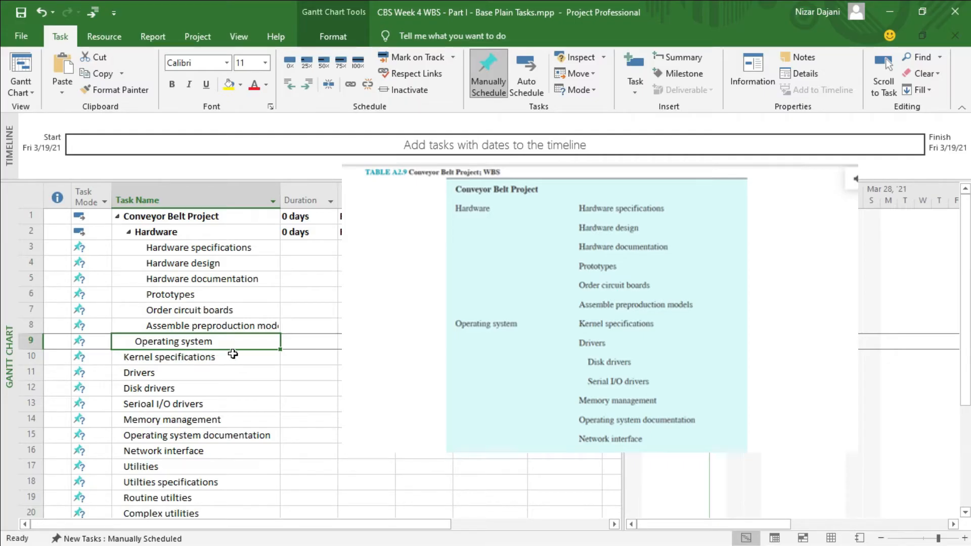
left_click(204, 360)
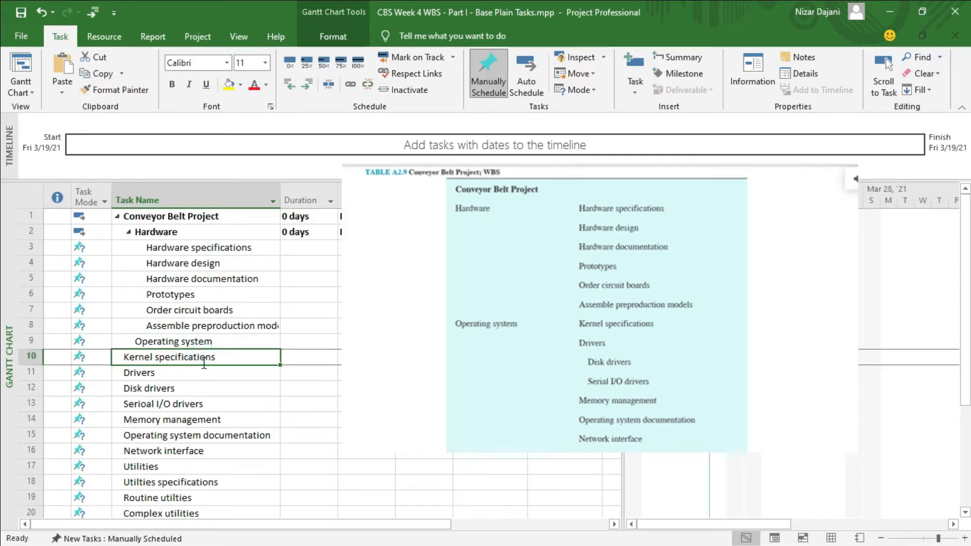
key("shift+Down")
key("shift+Down")
key("shift+Down")
key("shift+Down")
key("shift+Down")
key("shift+Down")
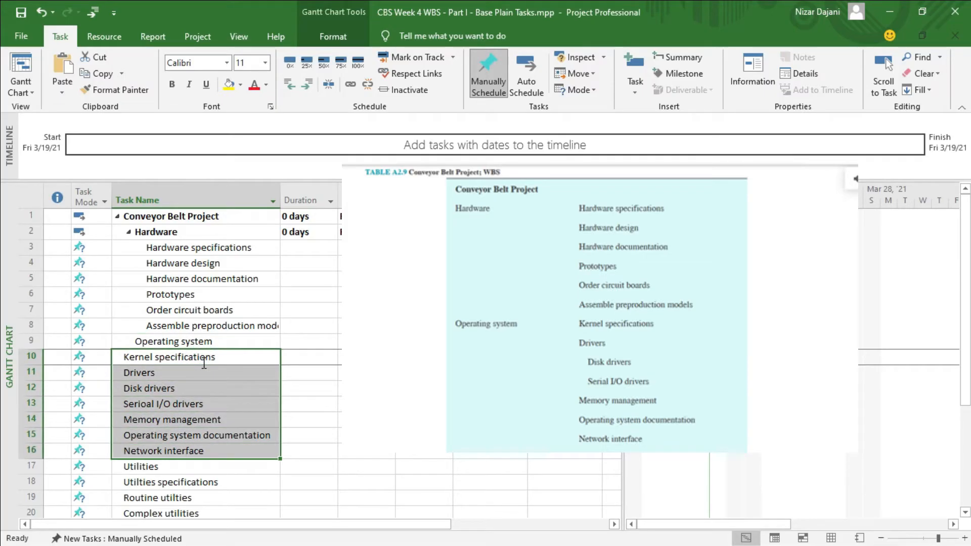
left_click(305, 85)
left_click(306, 86)
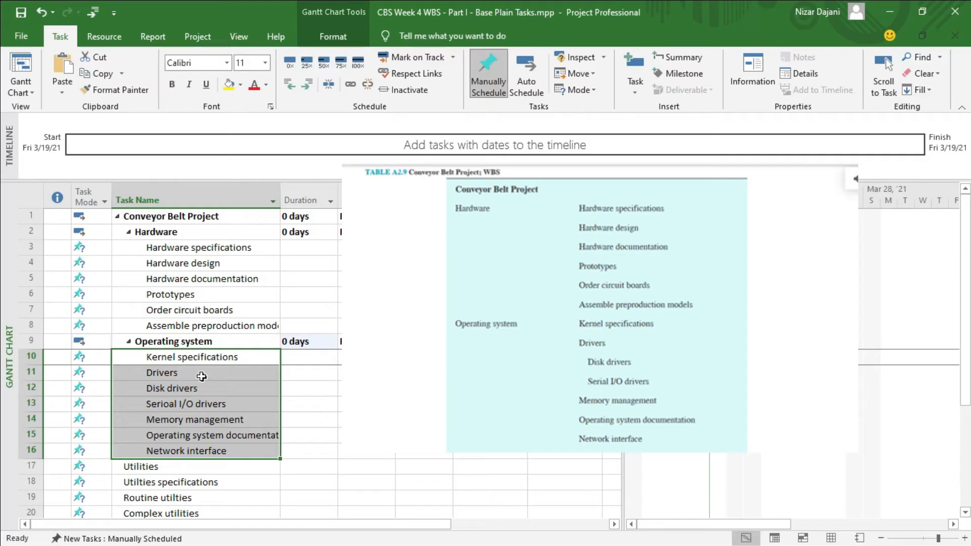
Make Disk drivers and Serioal I/O drivers subtasks of Drivers by indenting them one more level.
left_click(186, 374)
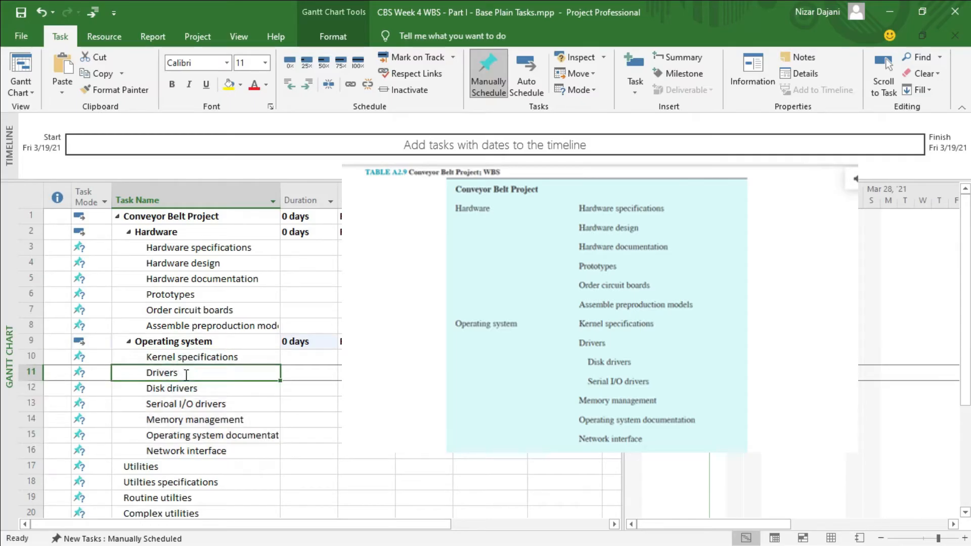
left_click(188, 389)
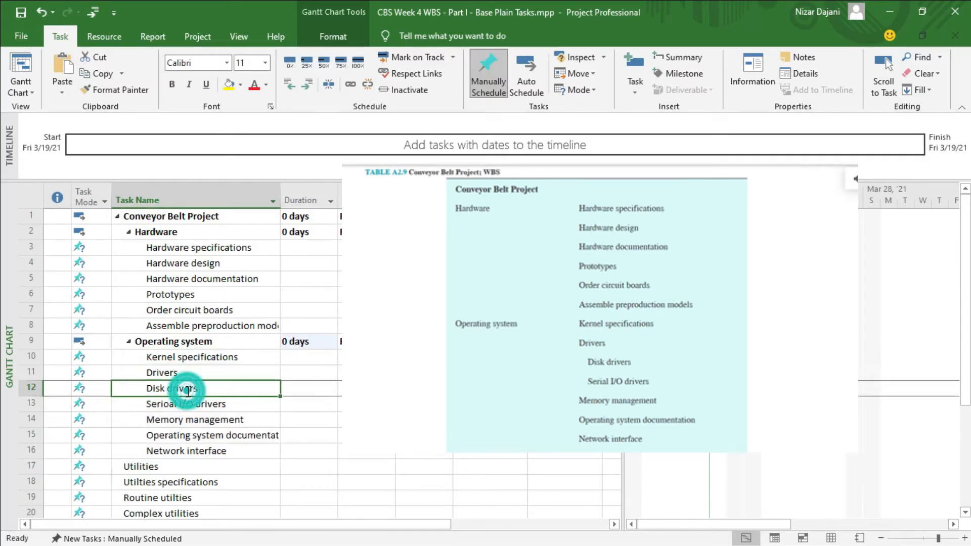
key("shift+Down")
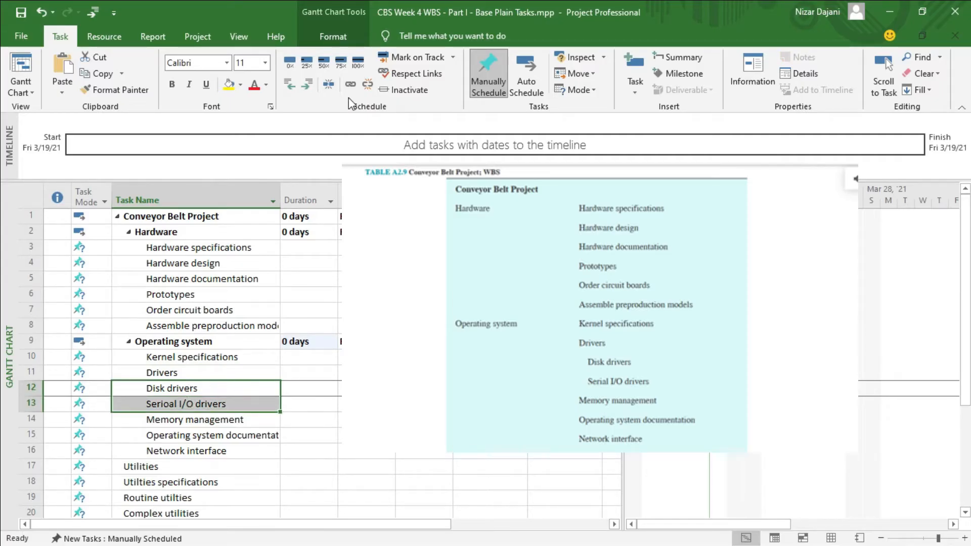
left_click(328, 86)
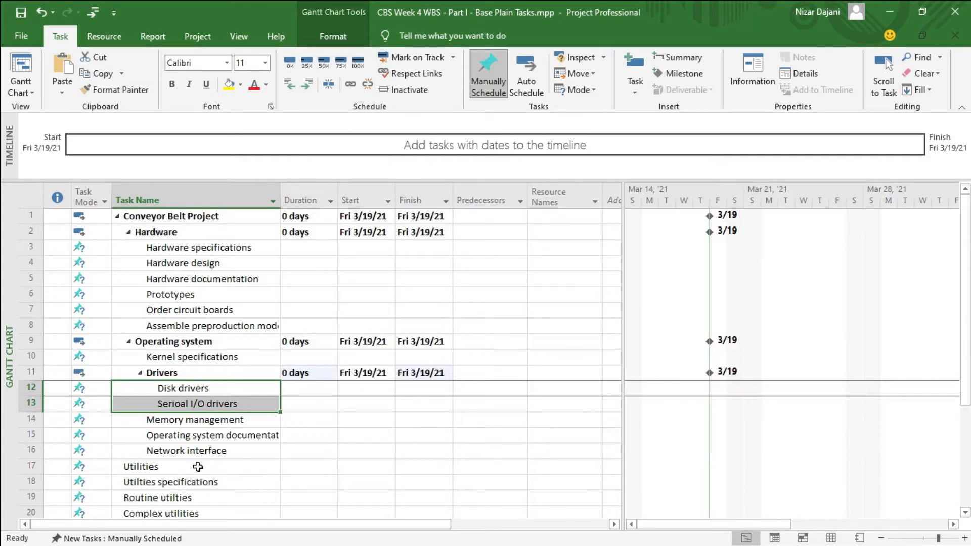
Indent the Utilities task one level and outdent it back to the top level.
left_click(165, 467)
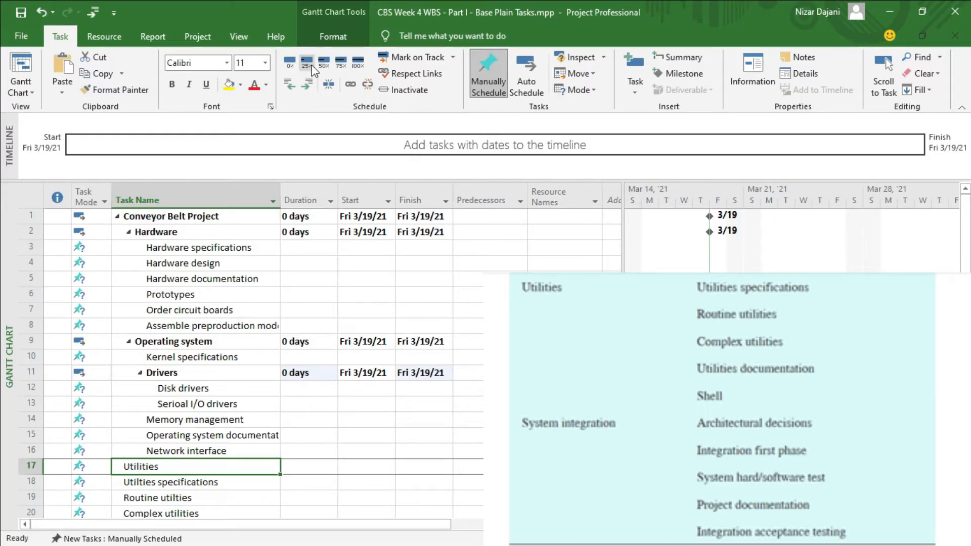
left_click(310, 86)
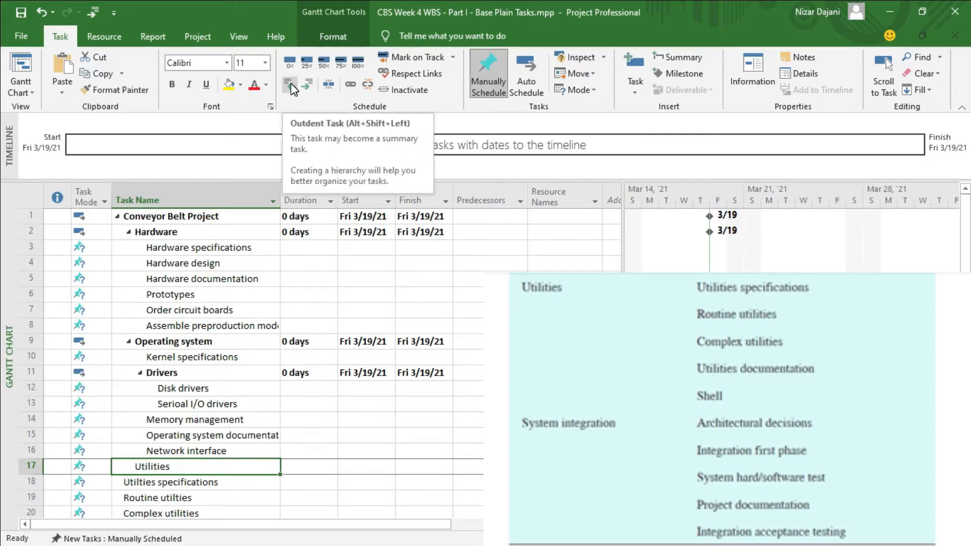
left_click(291, 86)
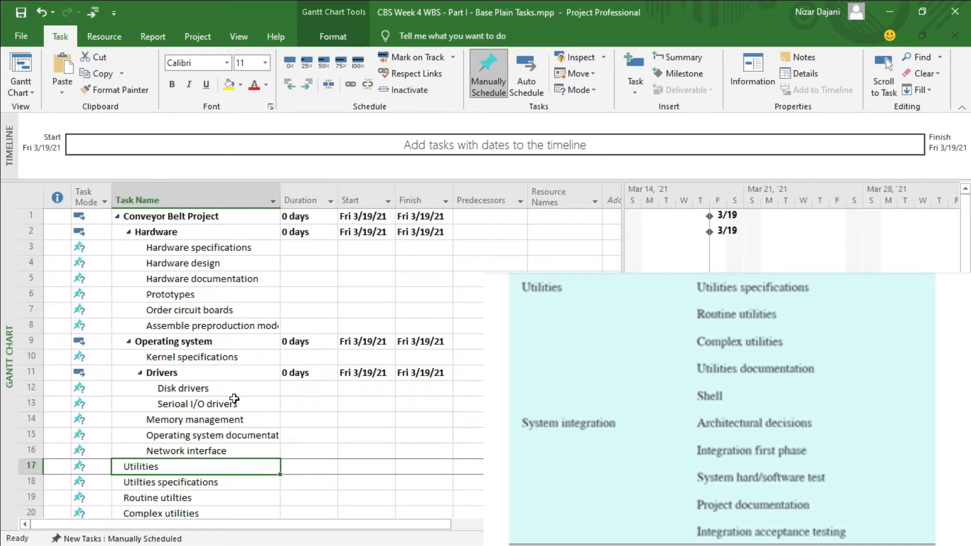
Indent the tasks from Utilties specifications through Shell one level so they become subtasks of Utilities.
left_click(184, 483)
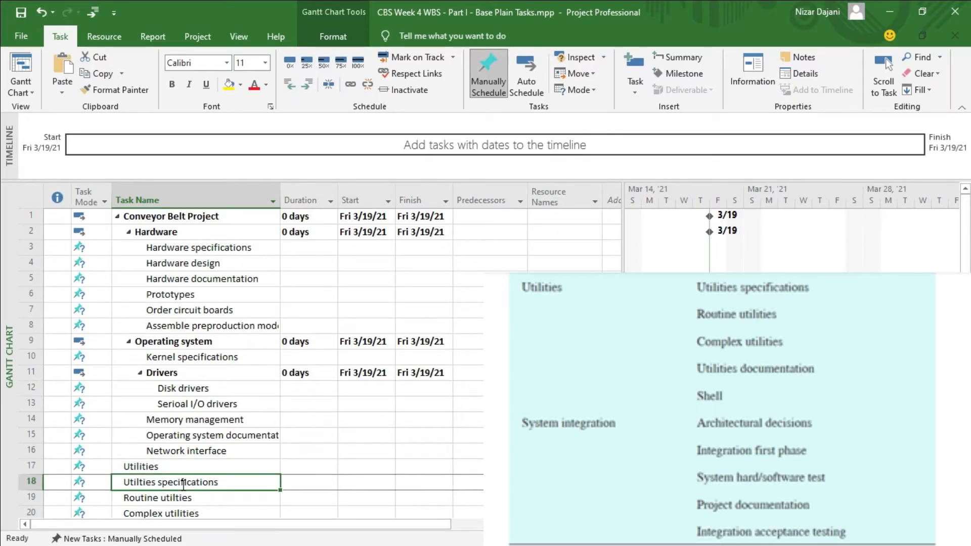
mouse_move(183, 486)
left_mouse_down()
mouse_move(183, 505)
mouse_move(183, 487)
left_mouse_up()
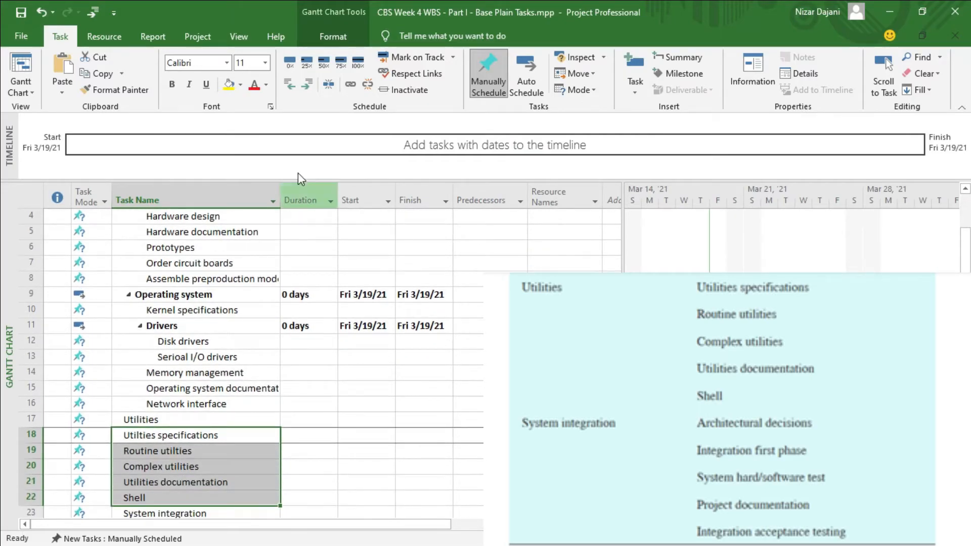
left_click(306, 84)
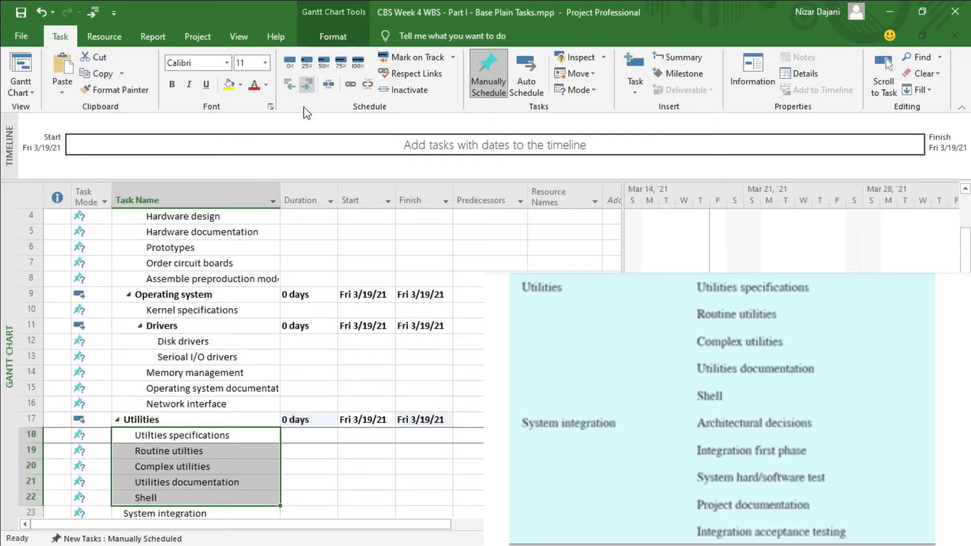
Indent the tasks from Architectural decisions through Integration acceptance testing one level so they become subtasks of System integration.
scroll(252, 418, "down", 3)
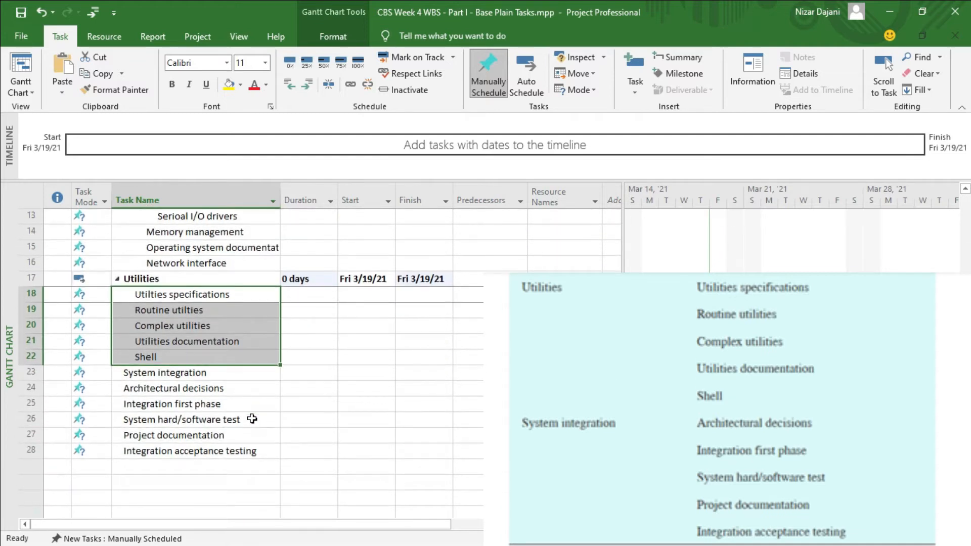
left_click(188, 389)
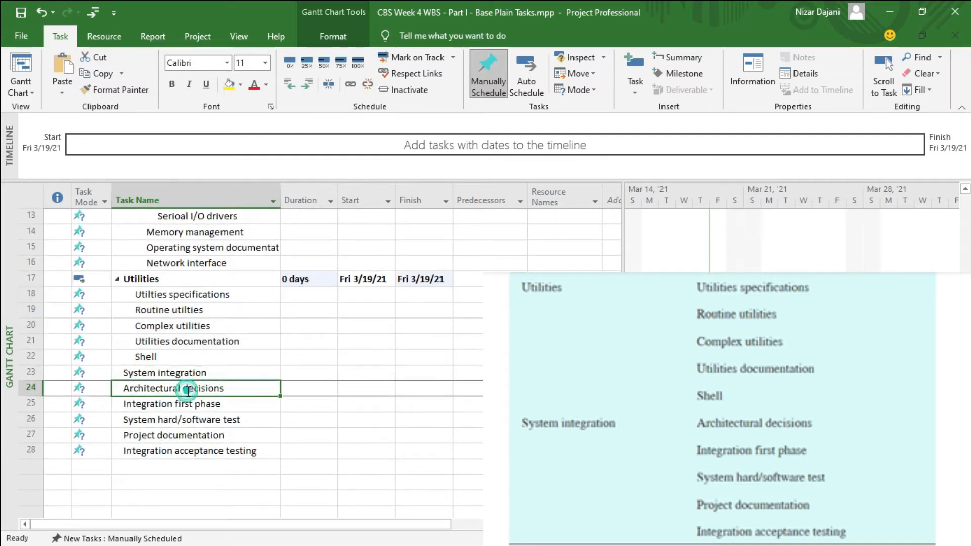
key("shift+Down")
key("shift+Down")
key("shift+Down")
key("shift+Down")
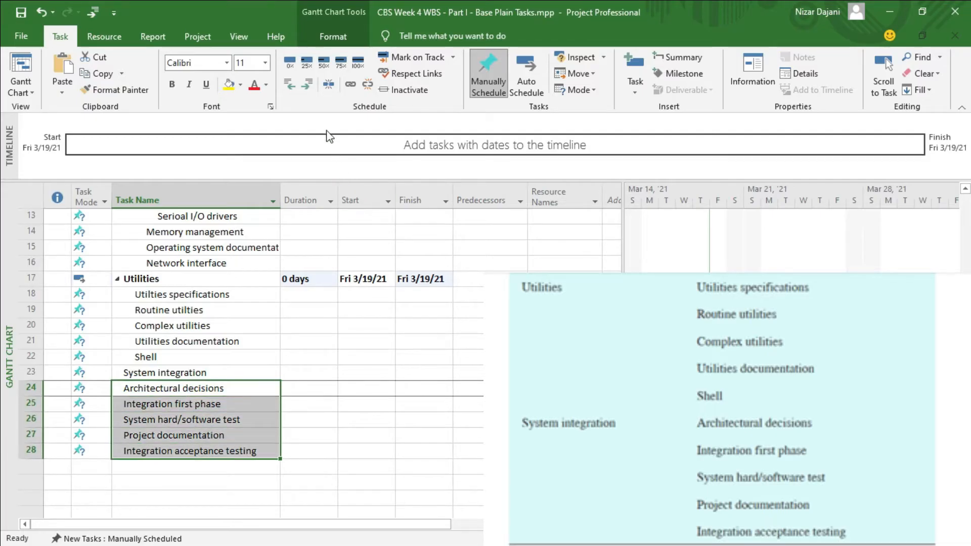
left_click(308, 85)
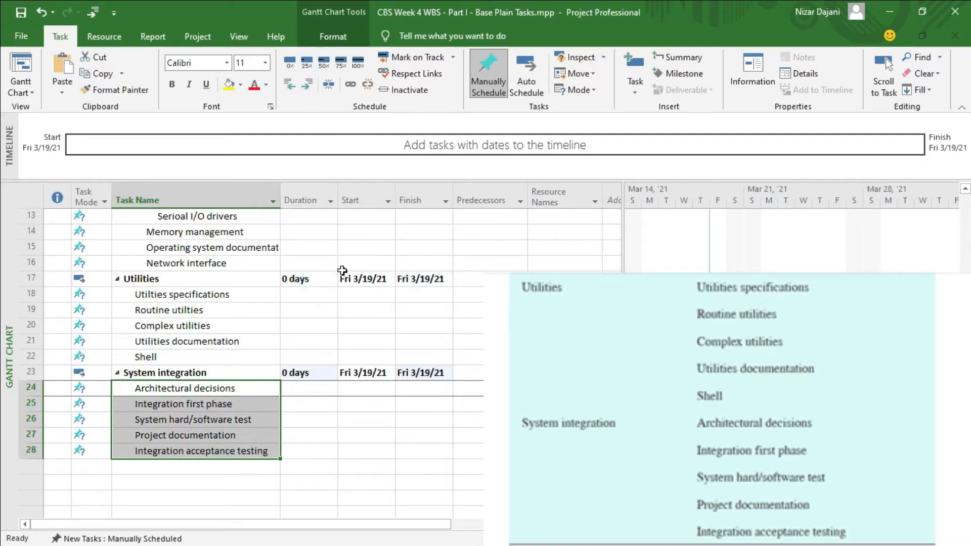
Indent Utilities together with its subtasks through Shell one level so it falls under Conveyor Belt Project.
scroll(413, 404, "up", 4)
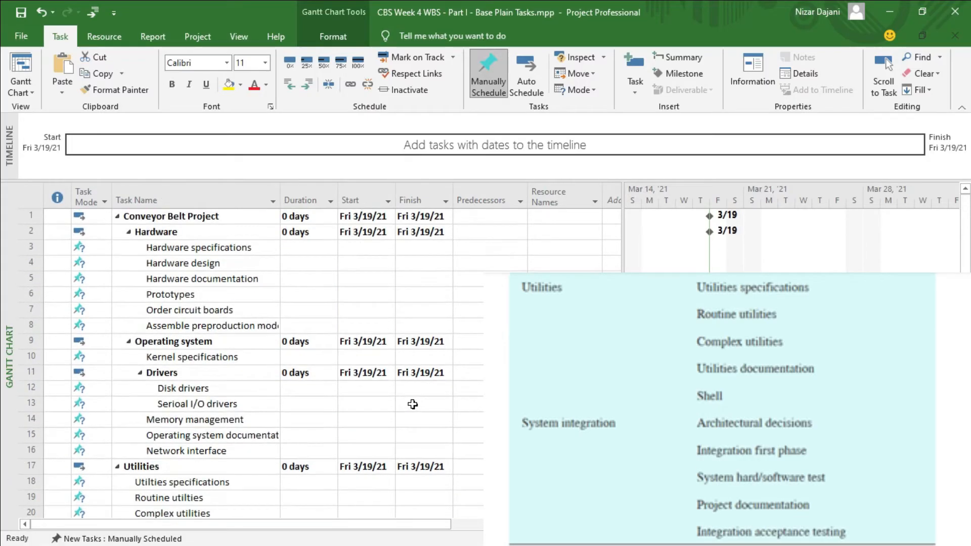
left_click(148, 466)
key("shift+Down")
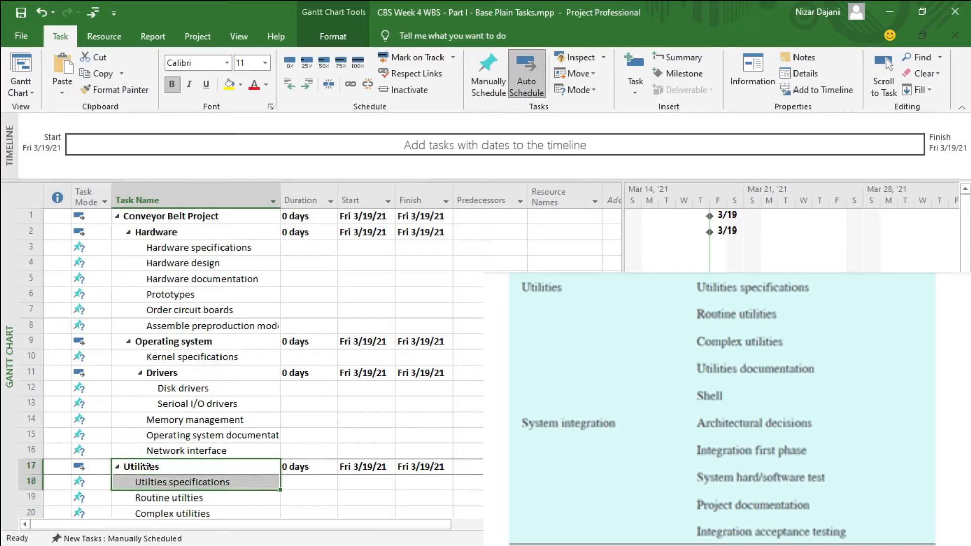
key("shift+Down")
key("shift+Down")
key("shift+Down")
key("shift+Down")
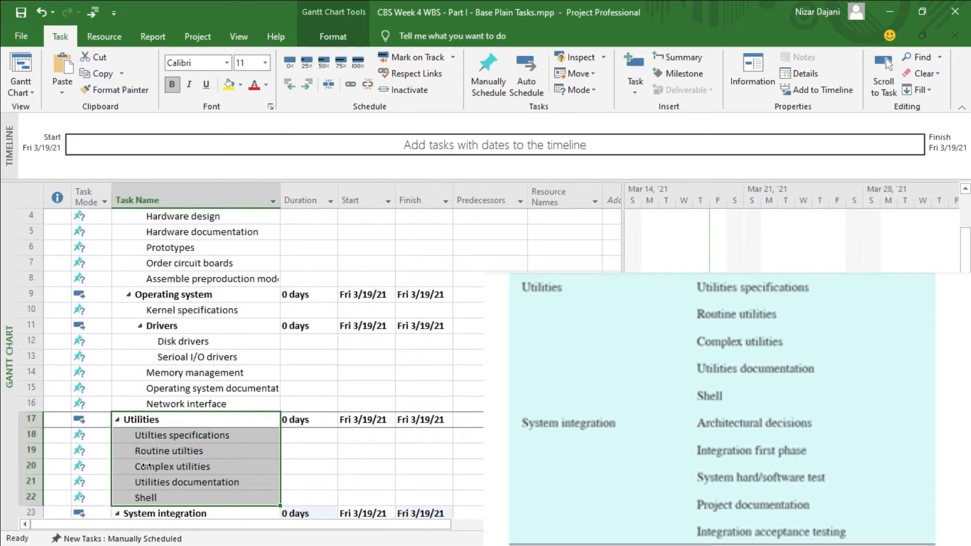
left_click(309, 84)
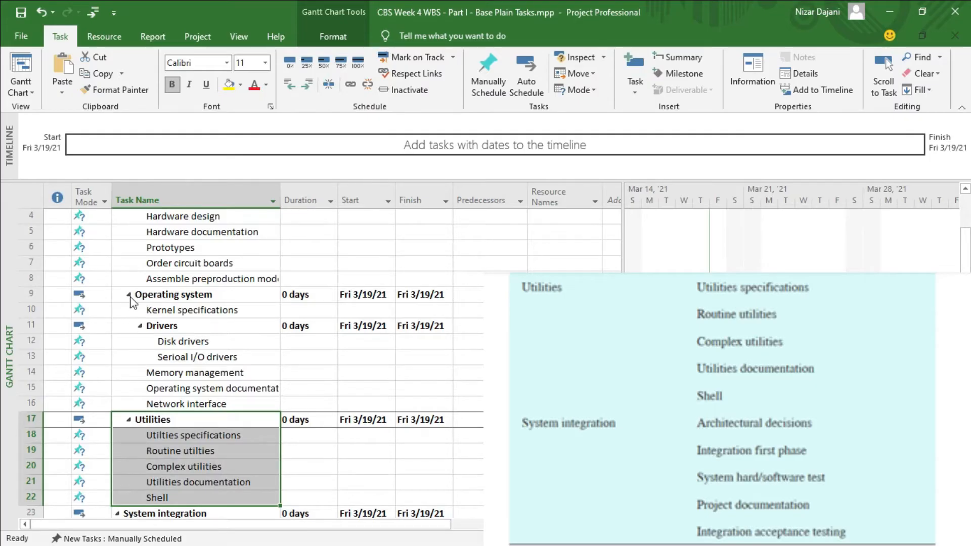
Indent System integration together with its subtasks through Integration acceptance testing one level, placing it under Conveyor Belt Project.
scroll(152, 380, "down", 3)
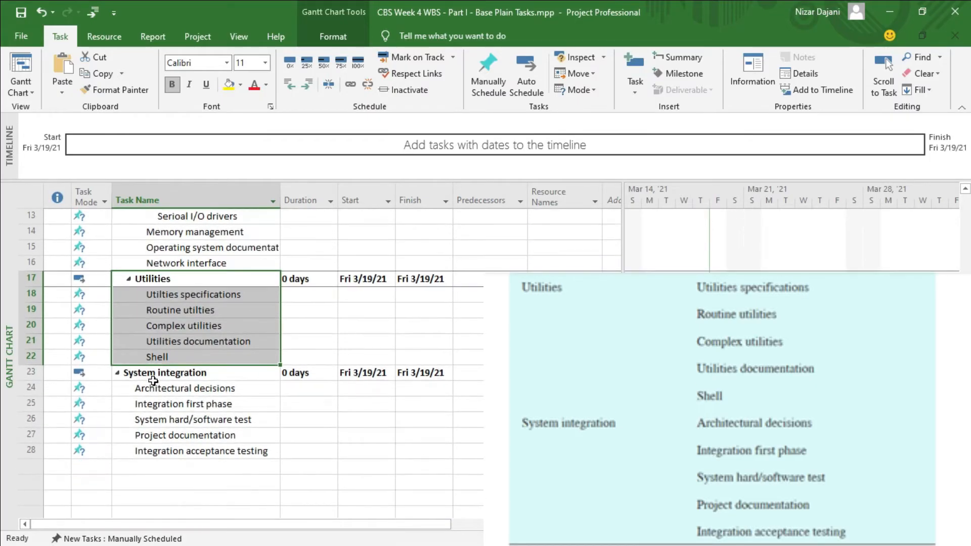
left_click(147, 373)
key("shift+Down")
key("shift+Down")
key("shift+Down")
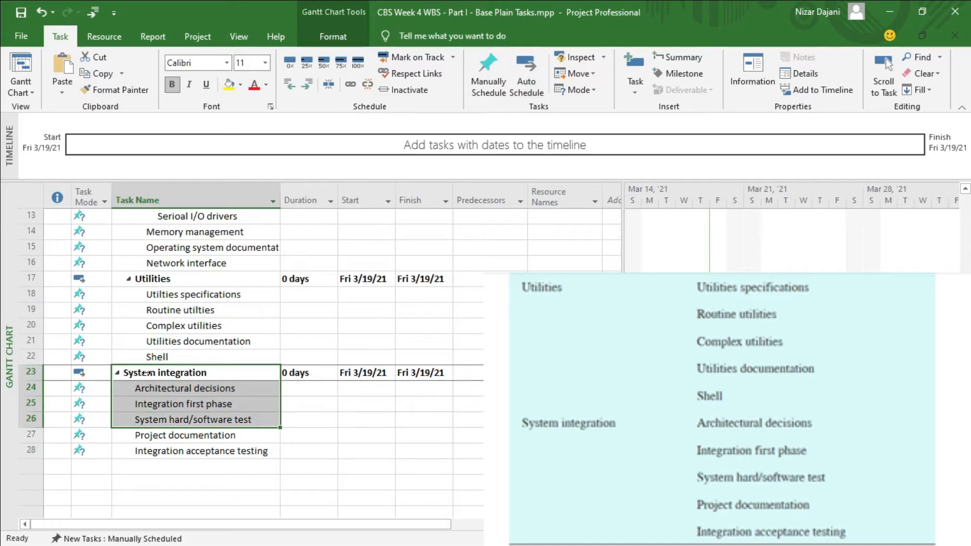
key("shift+Down")
key("shift+Down")
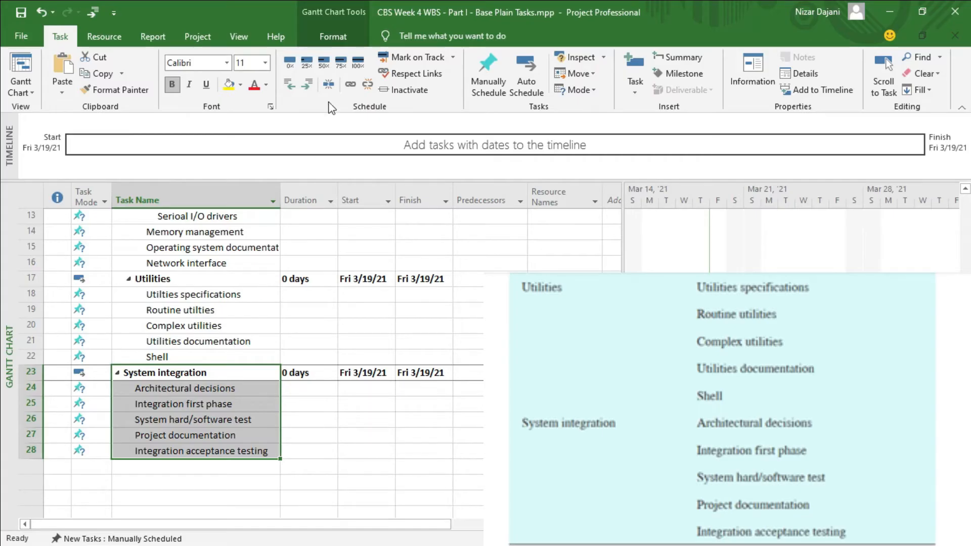
left_click(308, 84)
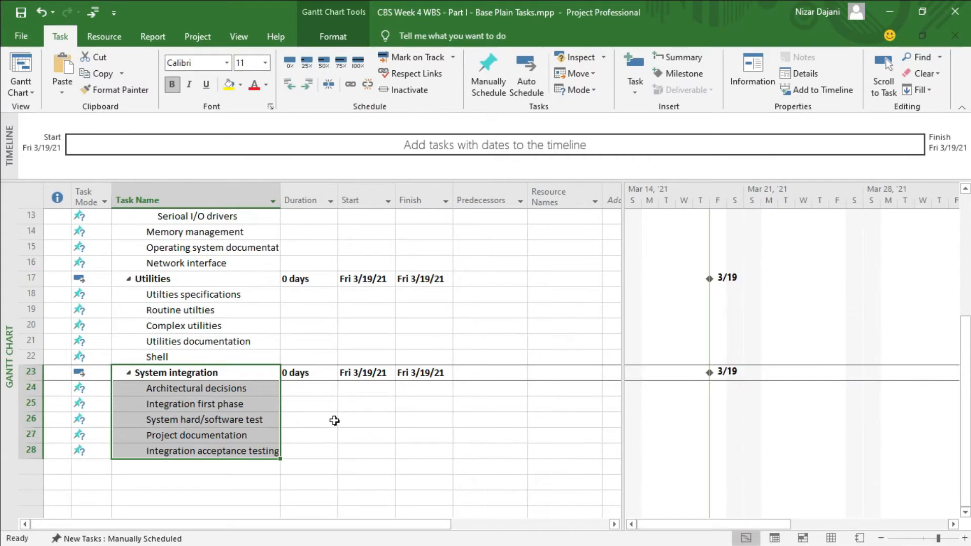
Collapse the Hardware, Operating system, Utilities and System integration summary tasks, followed by the Conveyor Belt Project task itself.
scroll(334, 420, "up", 4)
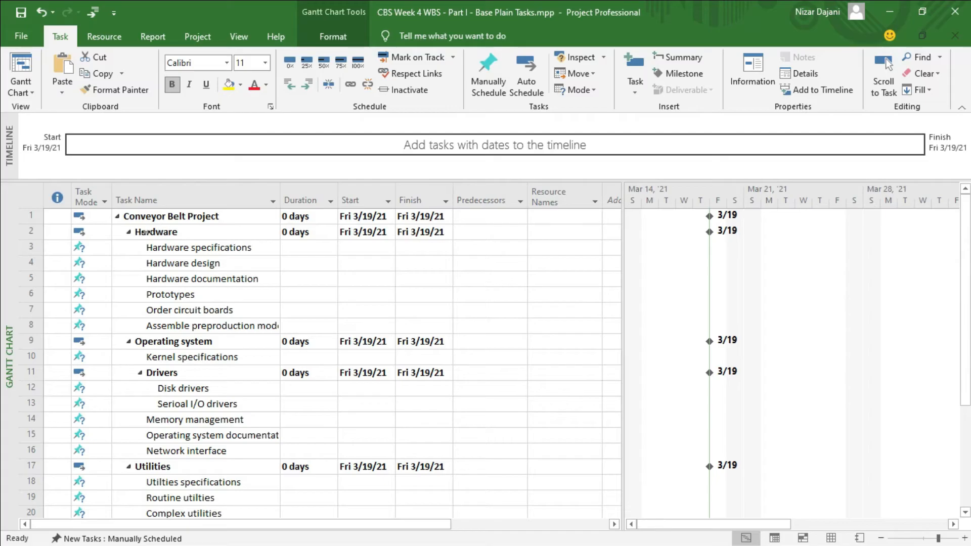
left_click(127, 232)
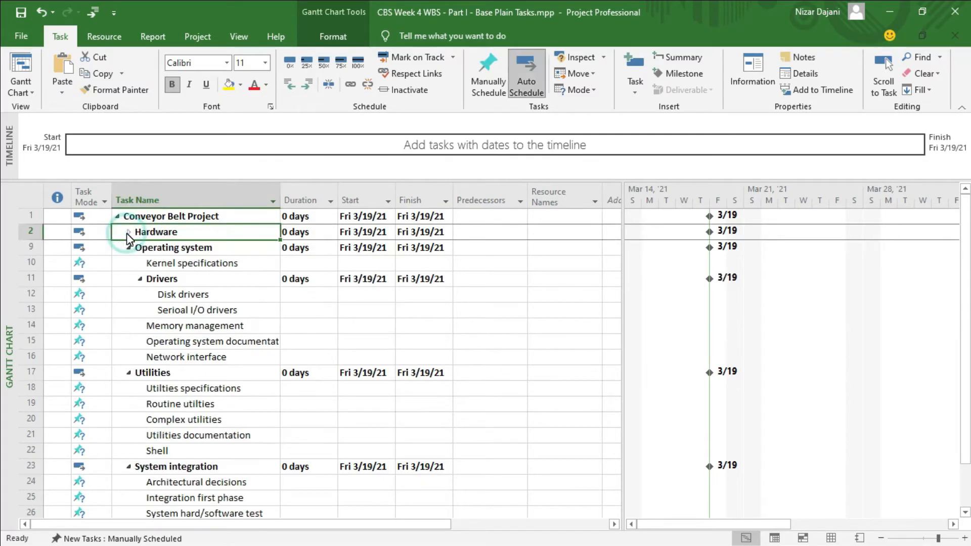
left_click(129, 247)
left_click(128, 263)
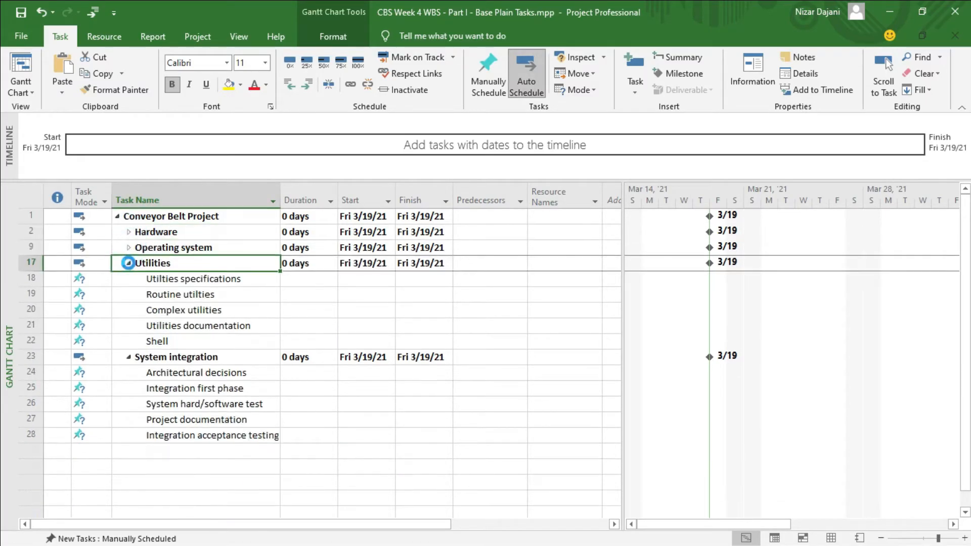
left_click(129, 279)
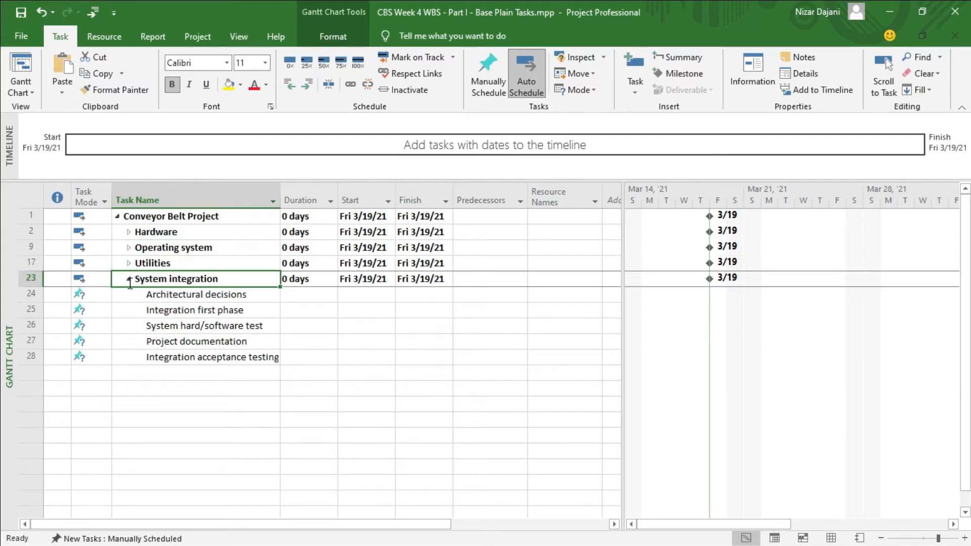
left_click(129, 279)
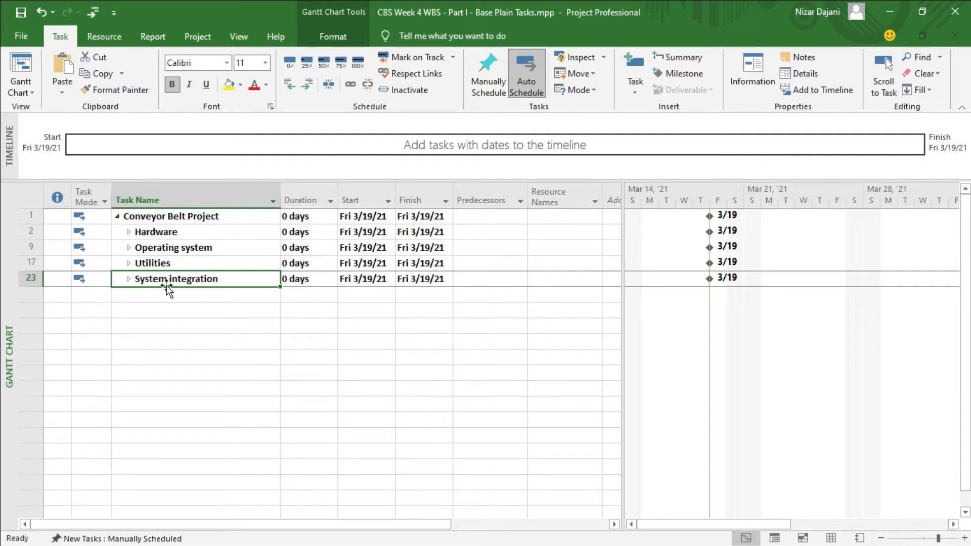
left_click(117, 217)
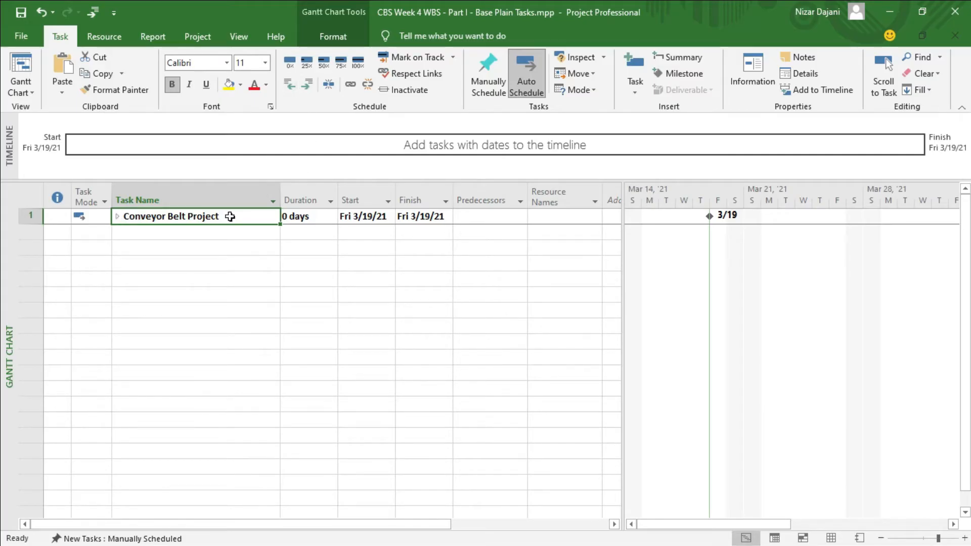
Expand Conveyor Belt Project and its System integration, Utilities, Operating system and Hardware summaries, and review the full task hierarchy.
left_click(119, 216)
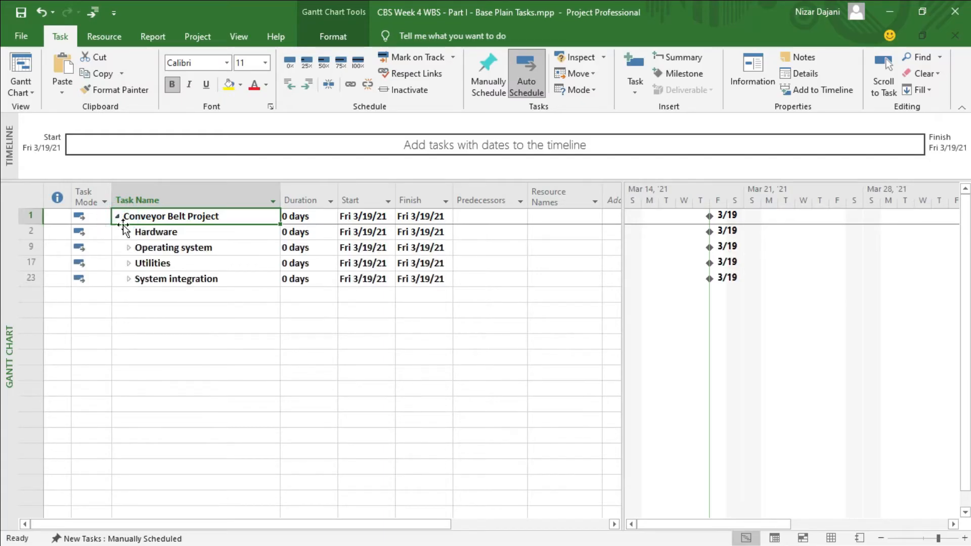
left_click(129, 279)
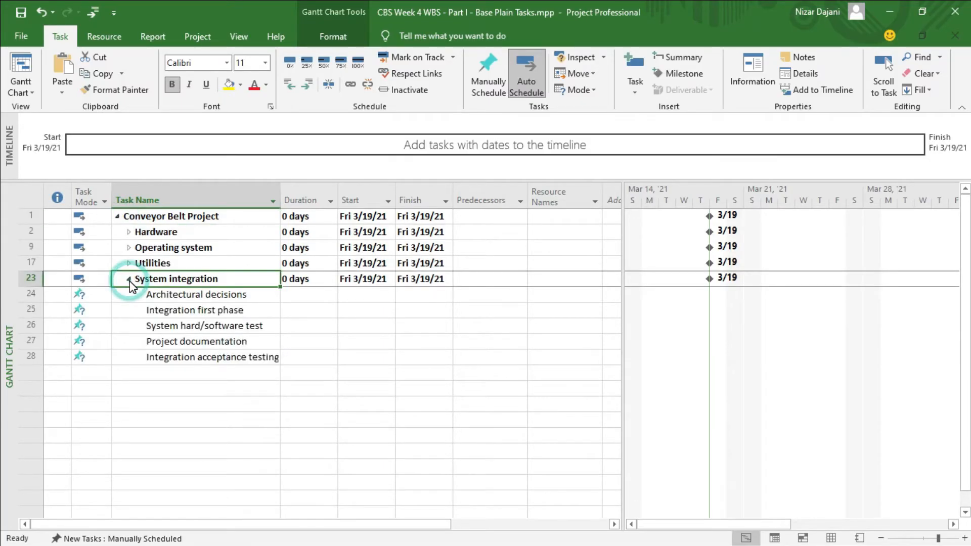
left_click(129, 263)
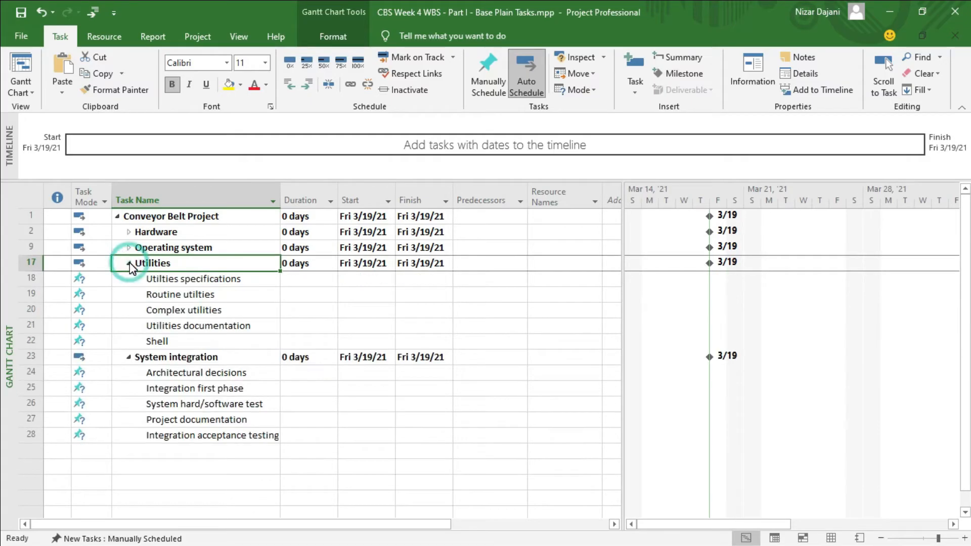
left_click(129, 247)
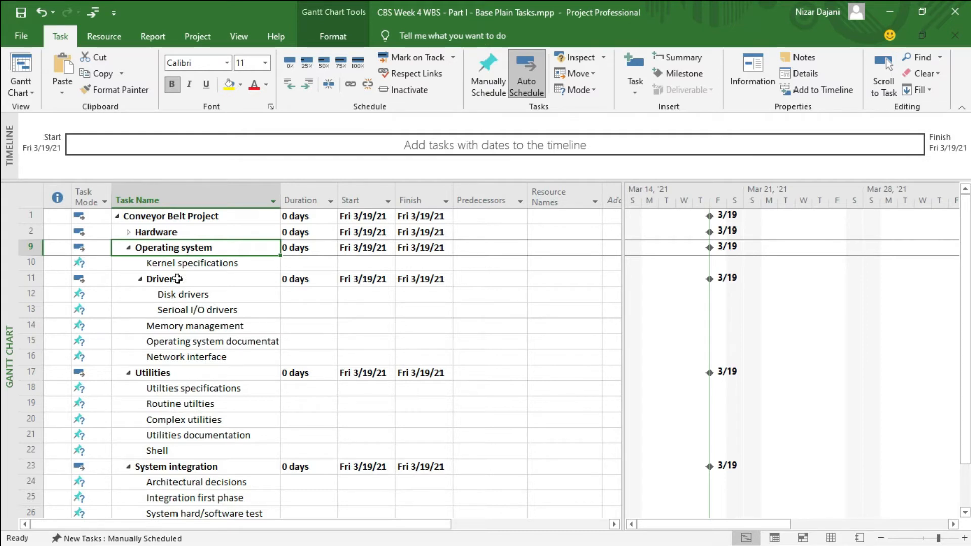
left_click(129, 232)
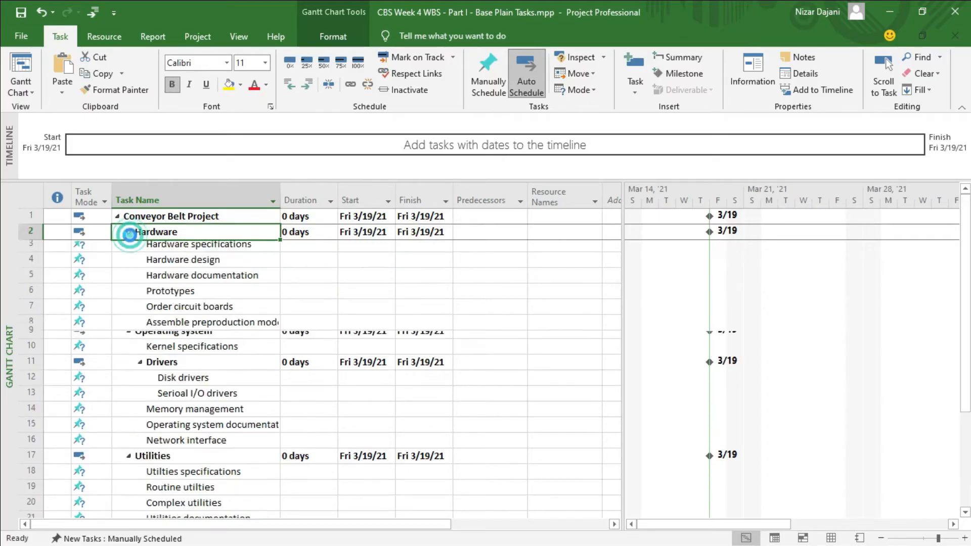
scroll(278, 382, "down", 4)
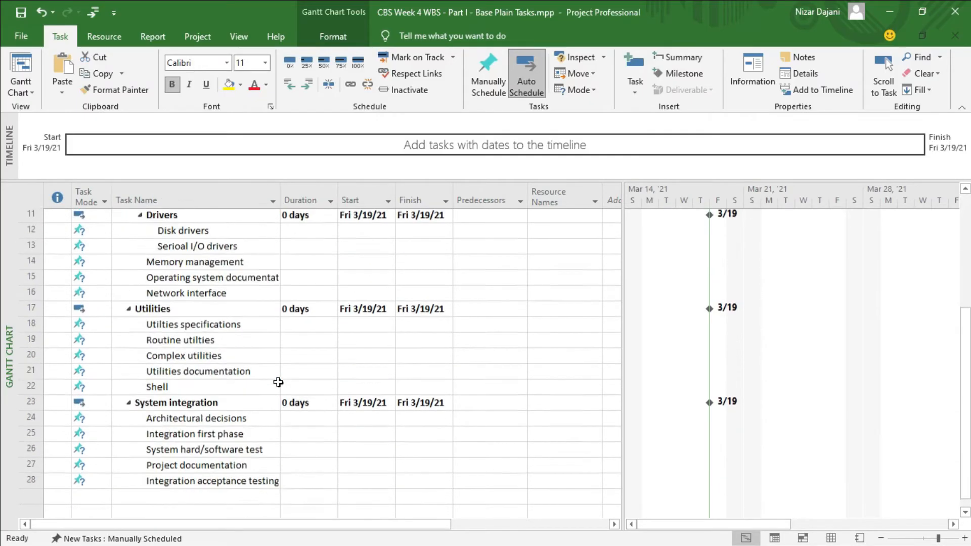
scroll(278, 382, "up", 4)
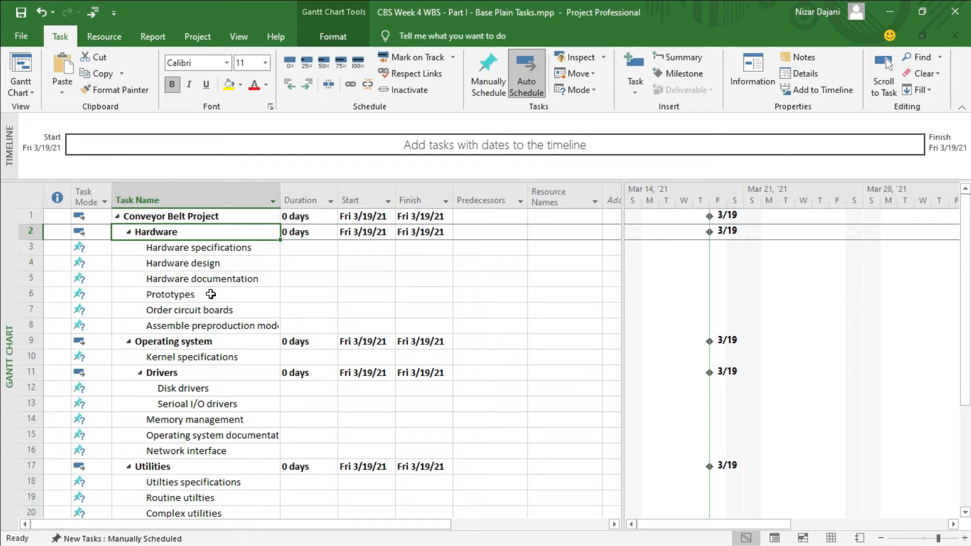
Switch to the Resource Sheet view and add the resources Design and Develop in the first two rows.
left_click(32, 94)
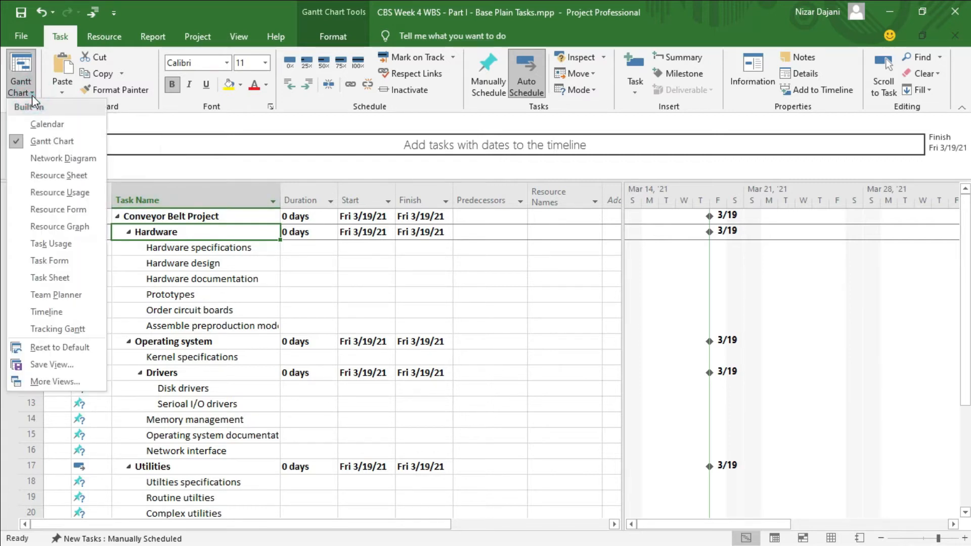
left_click(49, 178)
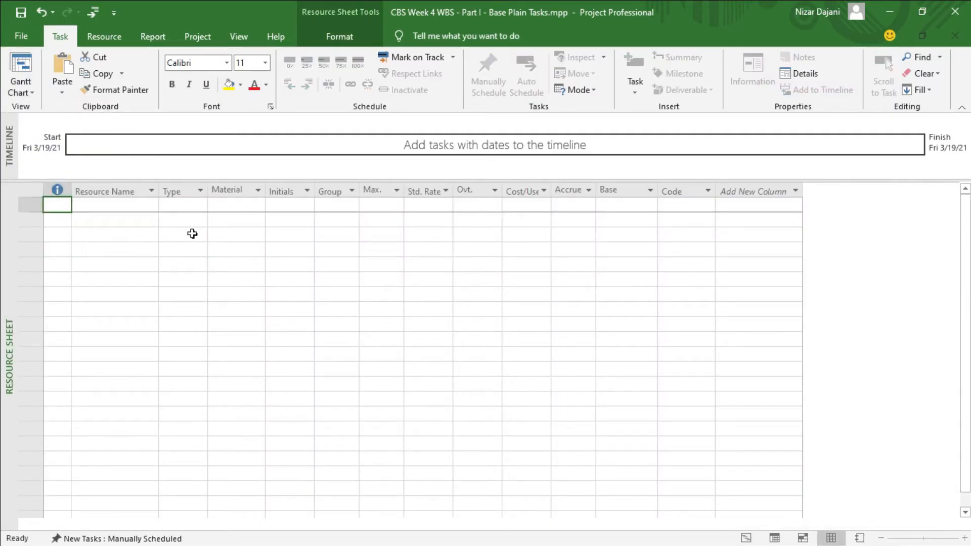
left_click(109, 205)
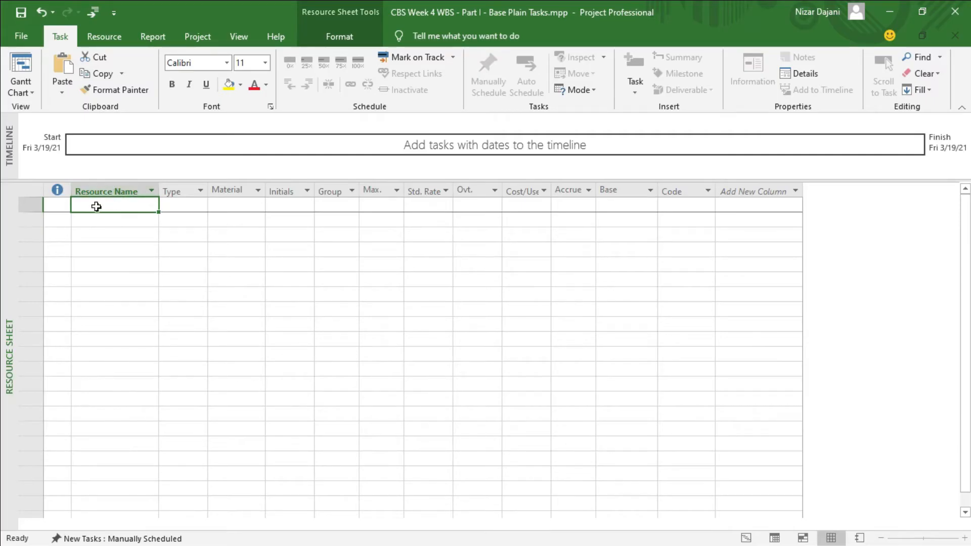
type("Design")
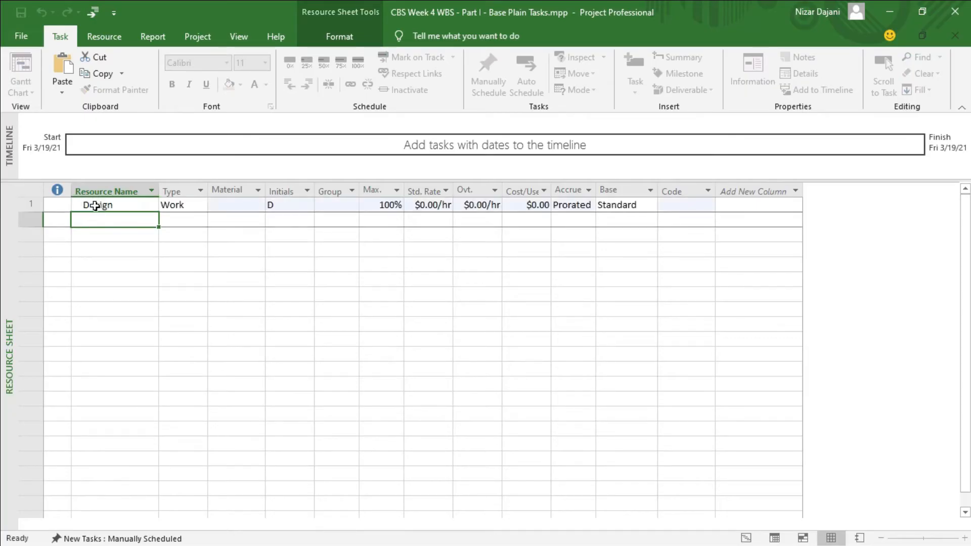
type("Develop")
key("Return")
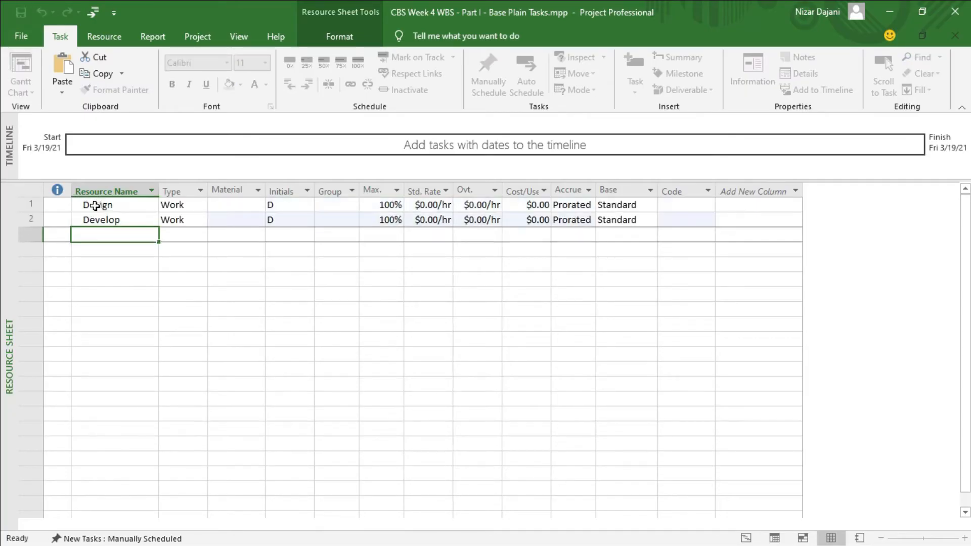
Add the resources Documentation, Assembly and Purchasing below Develop in the resource list.
type("Documentation")
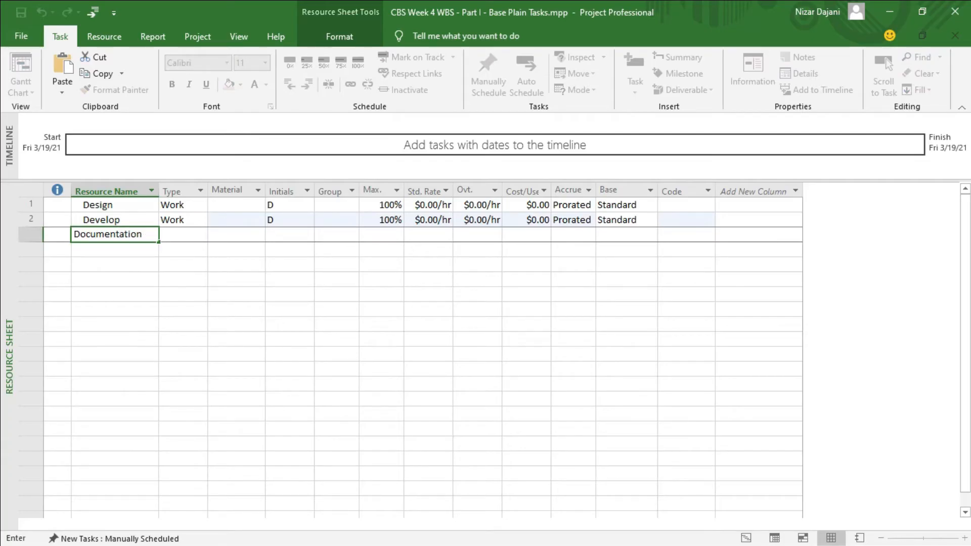
key("Return")
type("A")
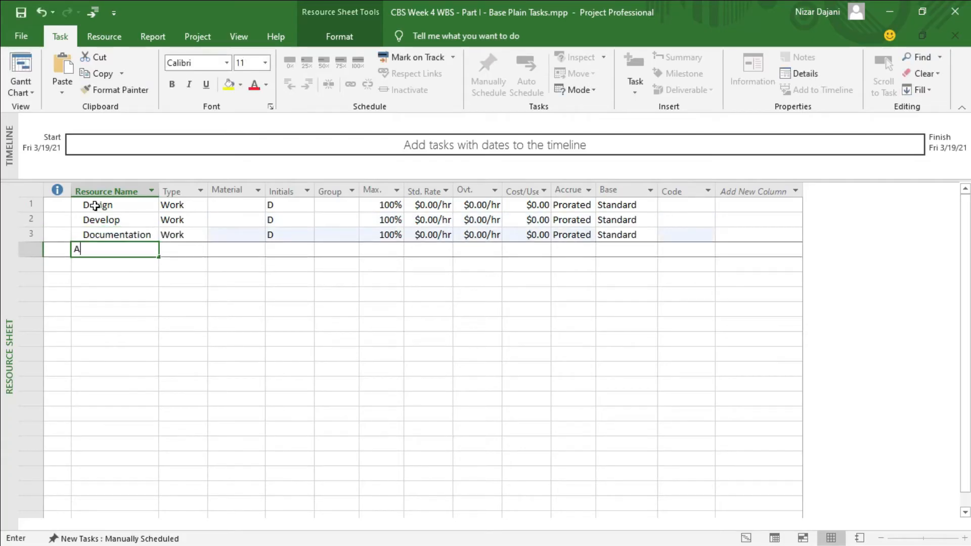
type("ssembly")
key("Return")
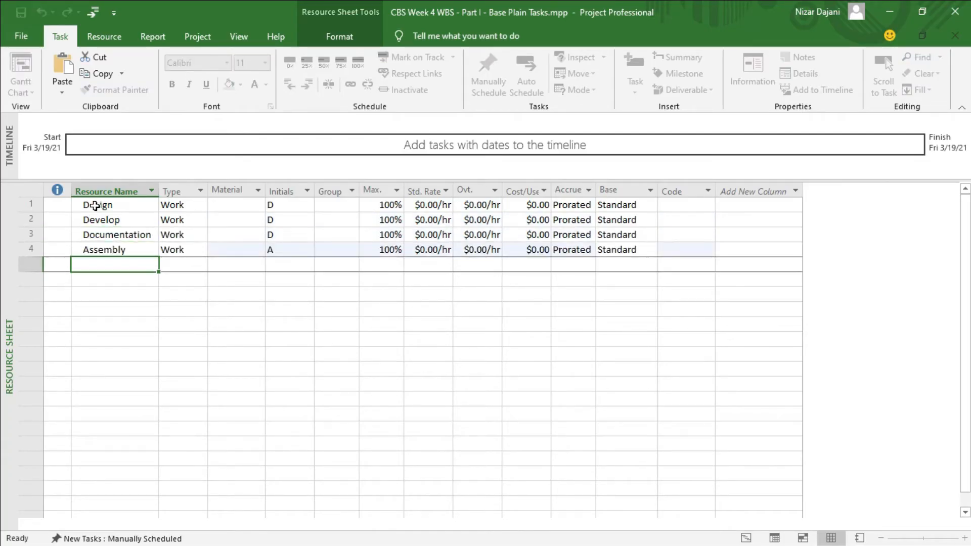
type("Purchasing")
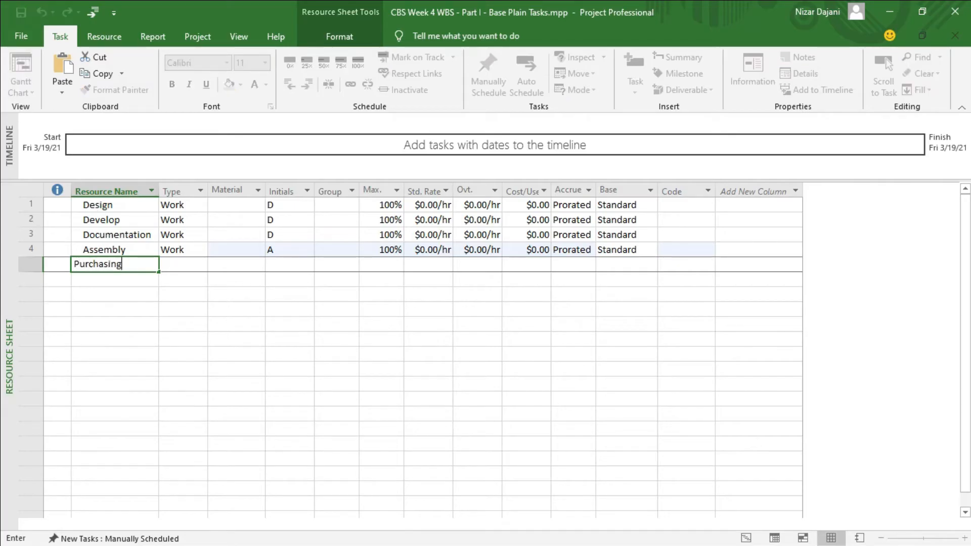
key("Return")
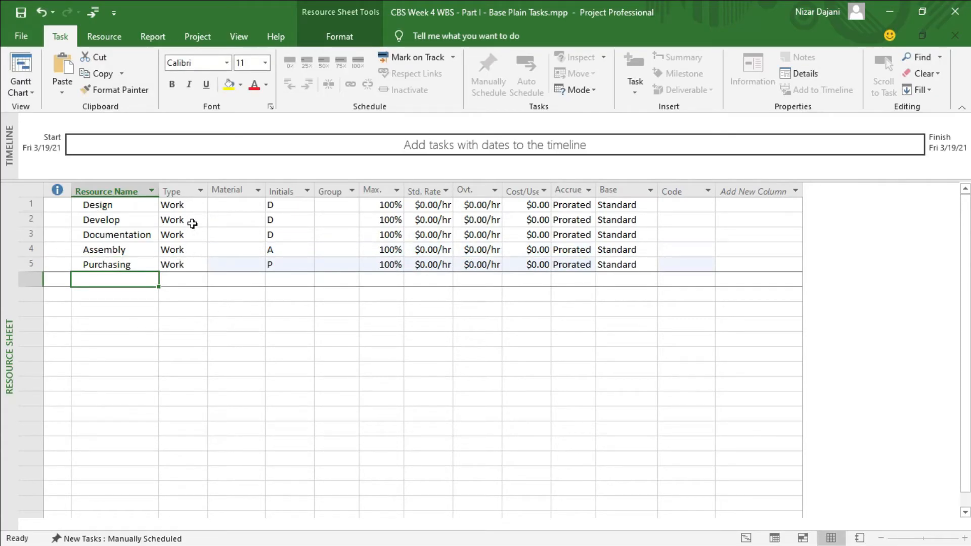
Keep Design's resource type as Work and set the initials of Design, Develop and Documentation to DES, DEV and DOC.
left_click(187, 206)
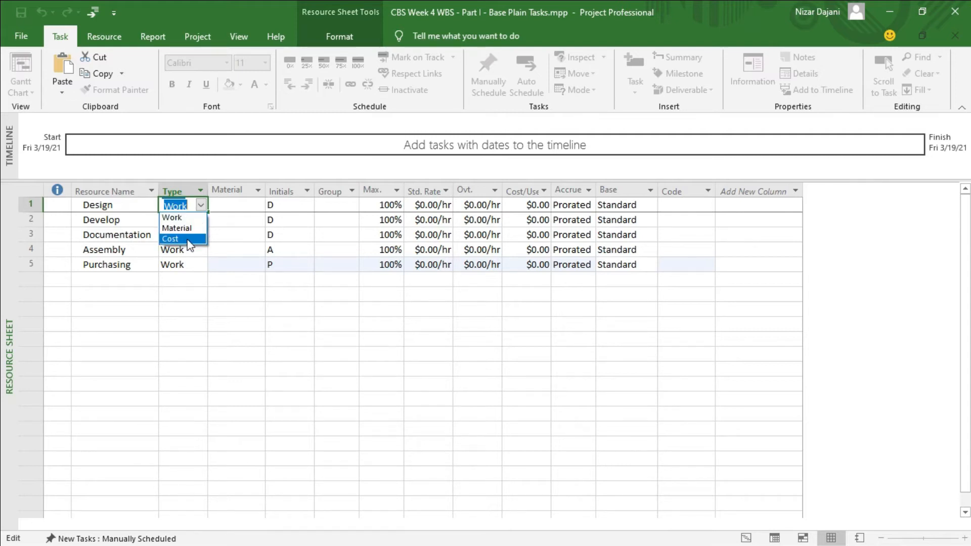
left_click(202, 214)
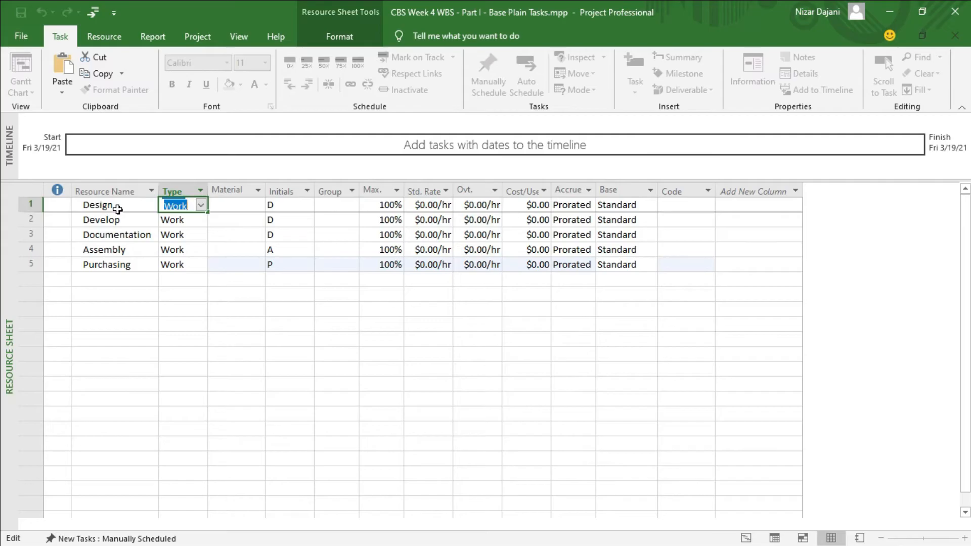
left_click(294, 206)
left_click(295, 205)
type("ES")
key("Return")
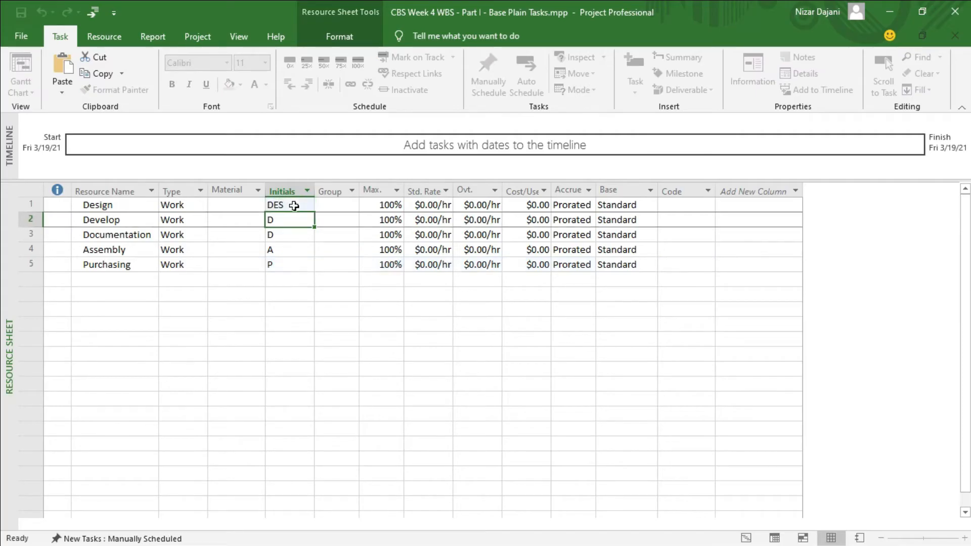
key("F2")
type("EV")
key("Return")
key("F2")
type("OC")
key("Return")
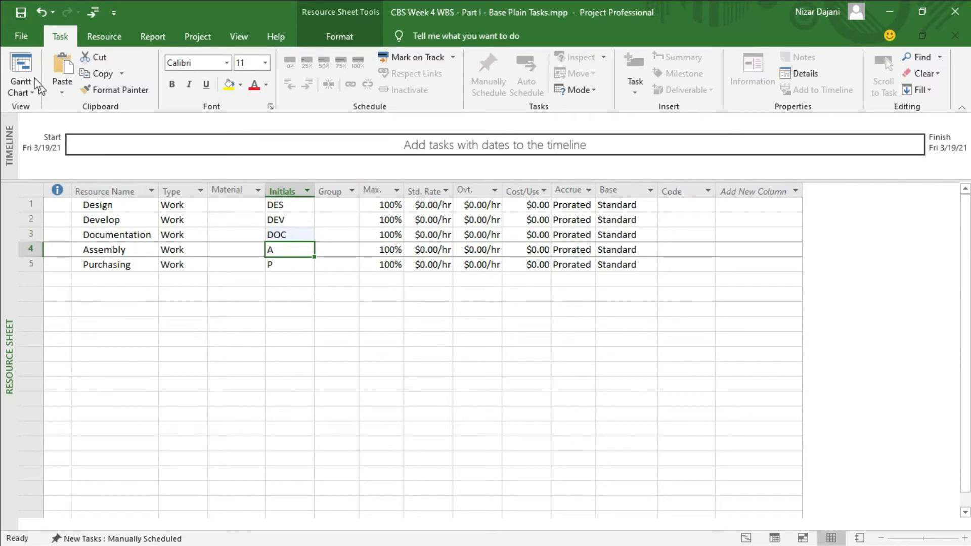
Return to the Gantt Chart view and assign the Design resource to the Architectural decisions task under System integration.
left_click(21, 66)
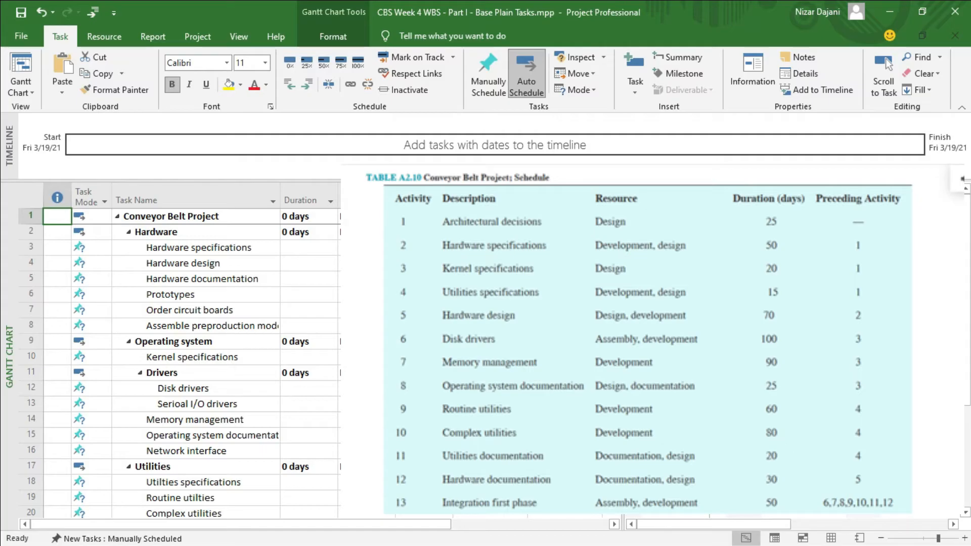
scroll(268, 277, "down", 6)
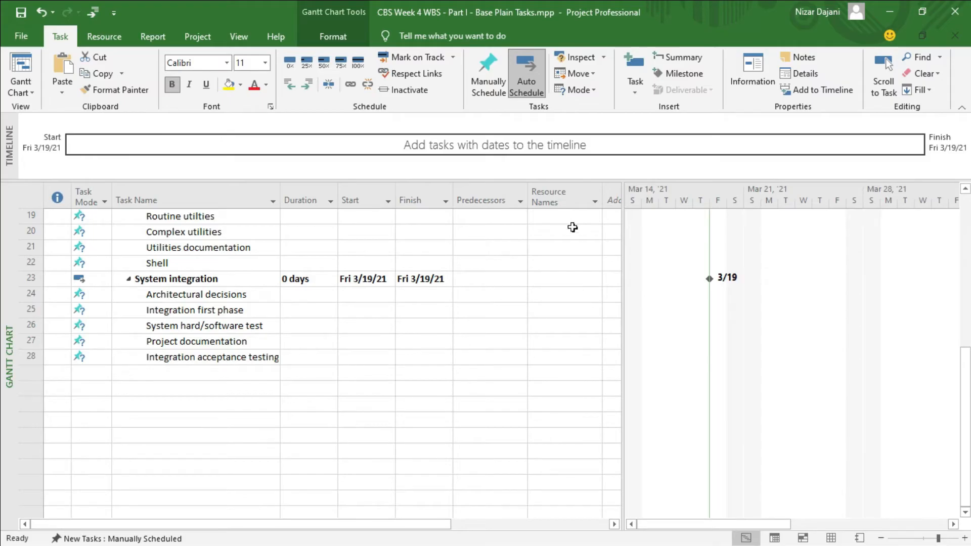
left_click(558, 294)
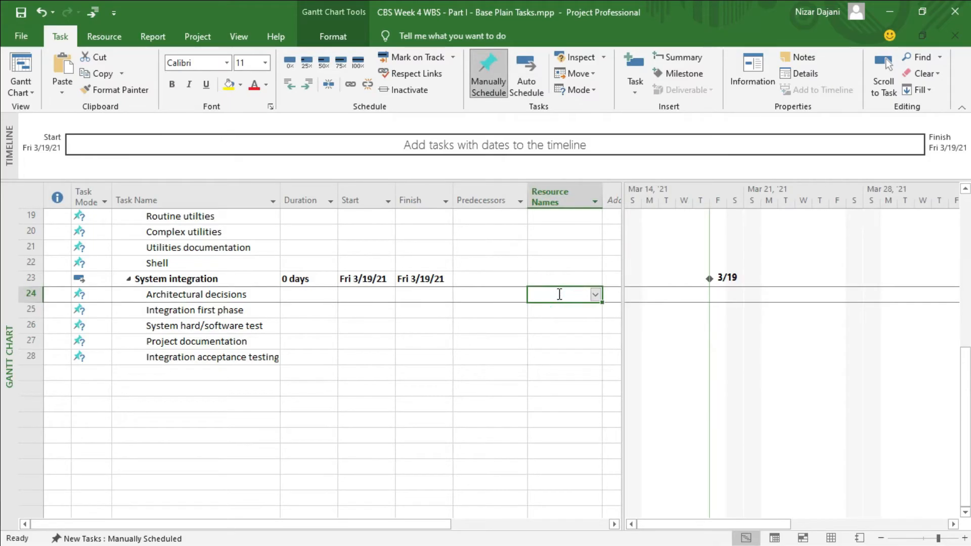
type("Design")
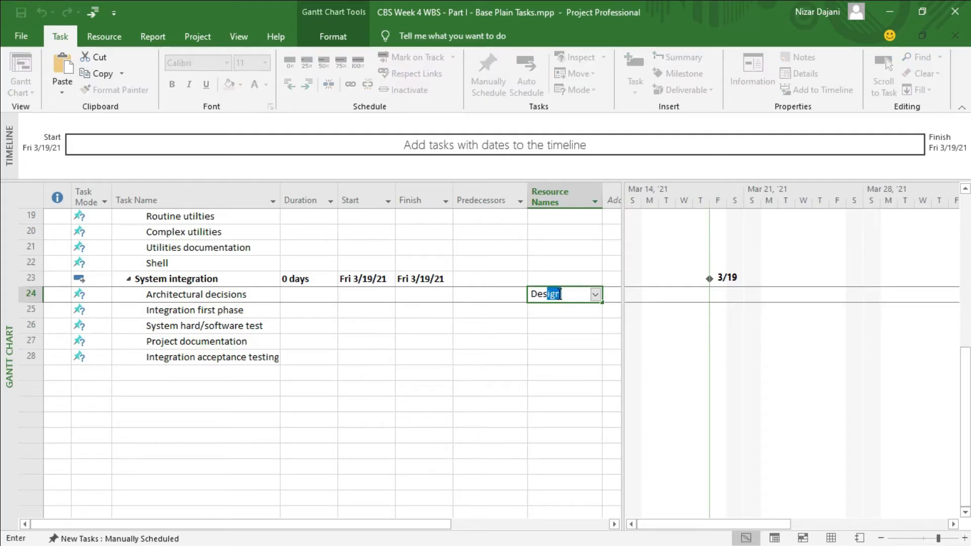
key("Return")
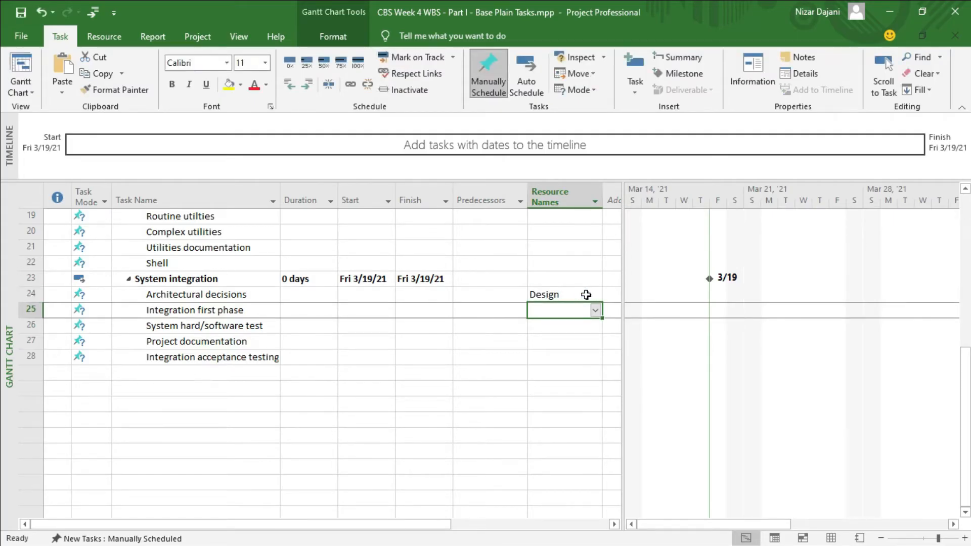
left_click(585, 293)
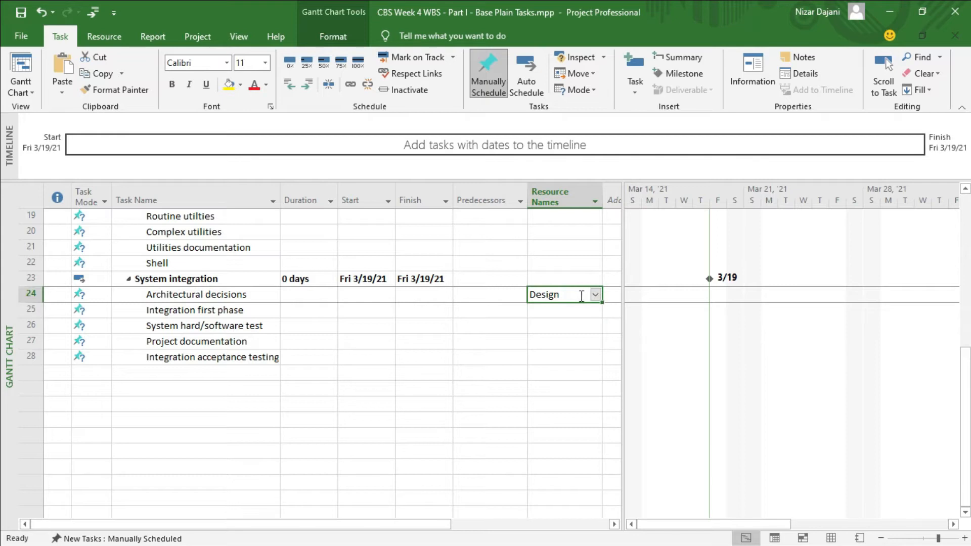
left_click(596, 295)
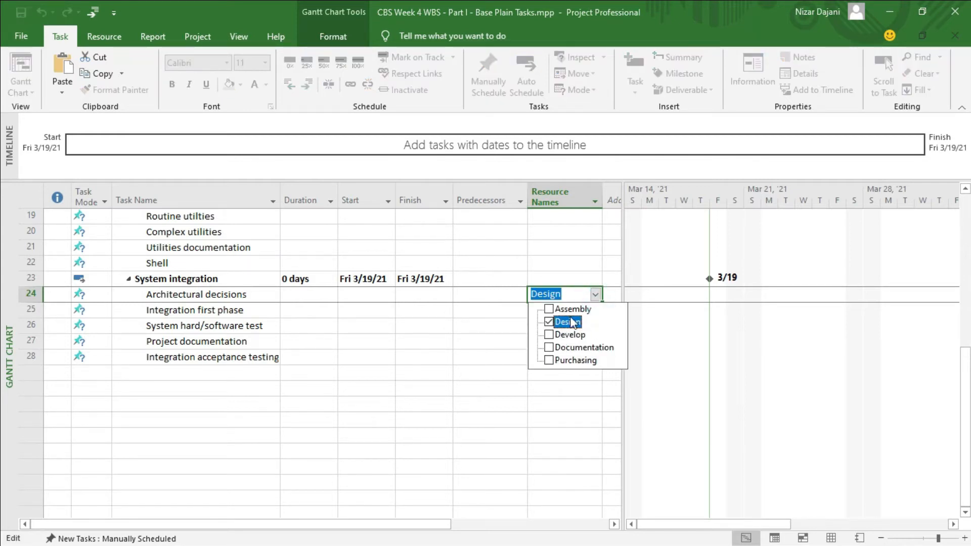
left_click(538, 410)
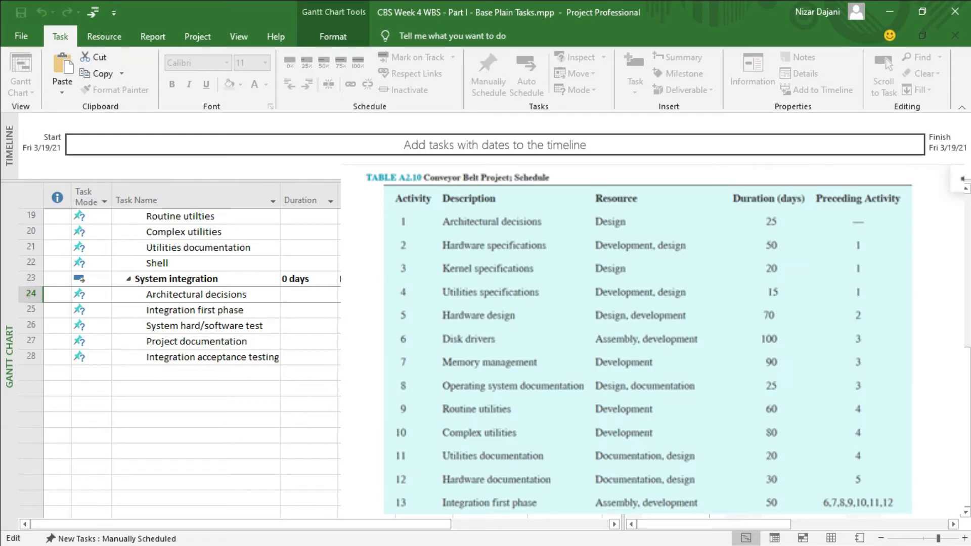
Set the duration of the Architectural decisions task to 25 days.
left_click(299, 298)
type("25")
key("Return")
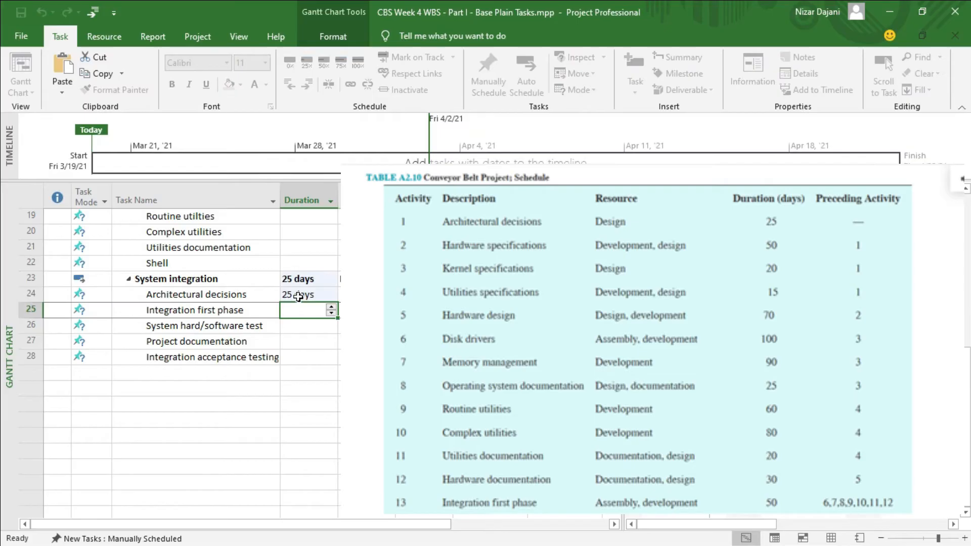
Step the Architectural decisions duration down to 21 days and back up to 25 days.
left_click(330, 296)
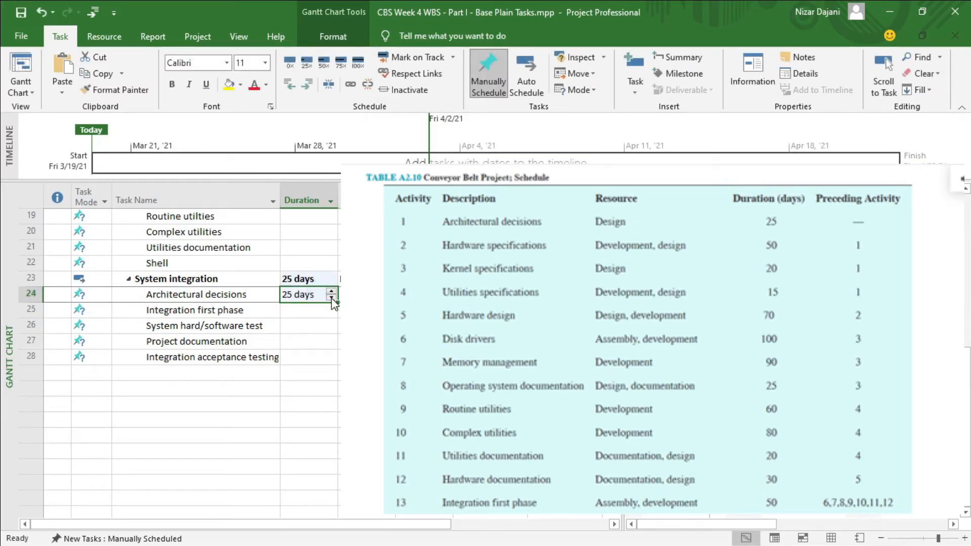
double_click(332, 298)
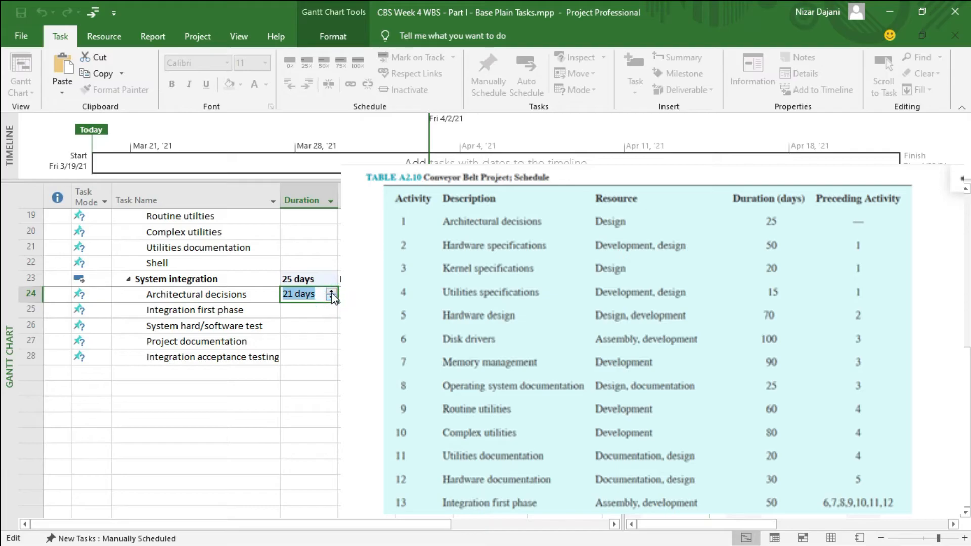
double_click(332, 292)
double_click(332, 291)
key("Return")
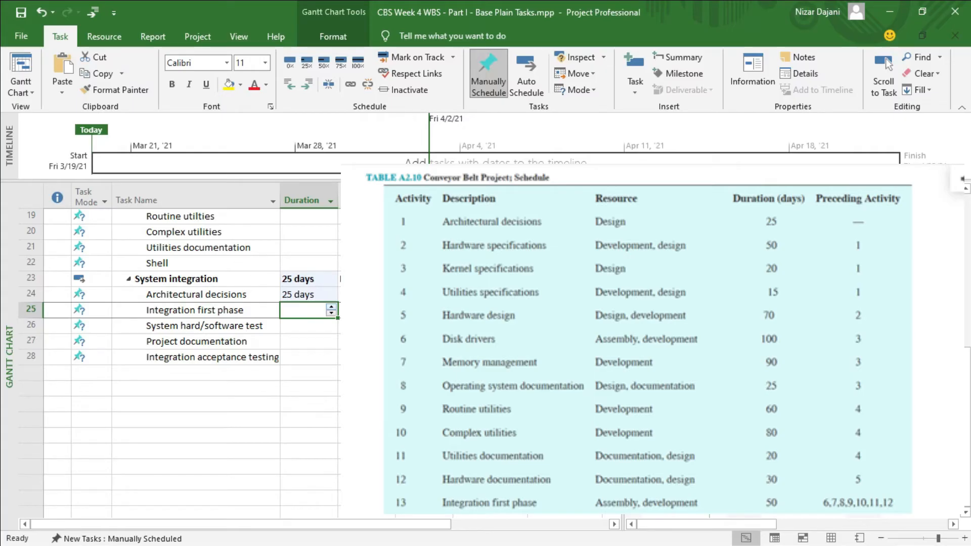
Set the duration of the Hardware specifications task under Hardware to 50 days.
scroll(191, 362, "up", 6)
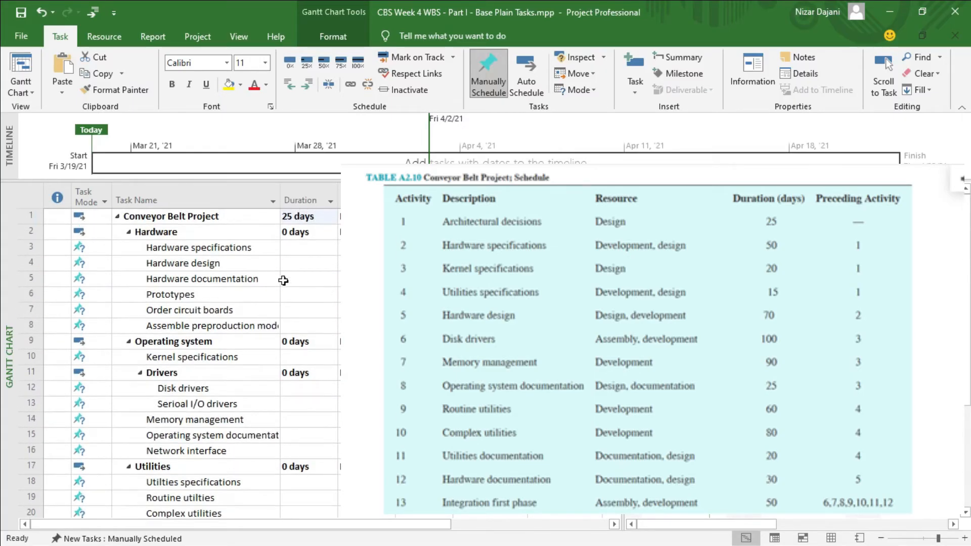
left_click(300, 251)
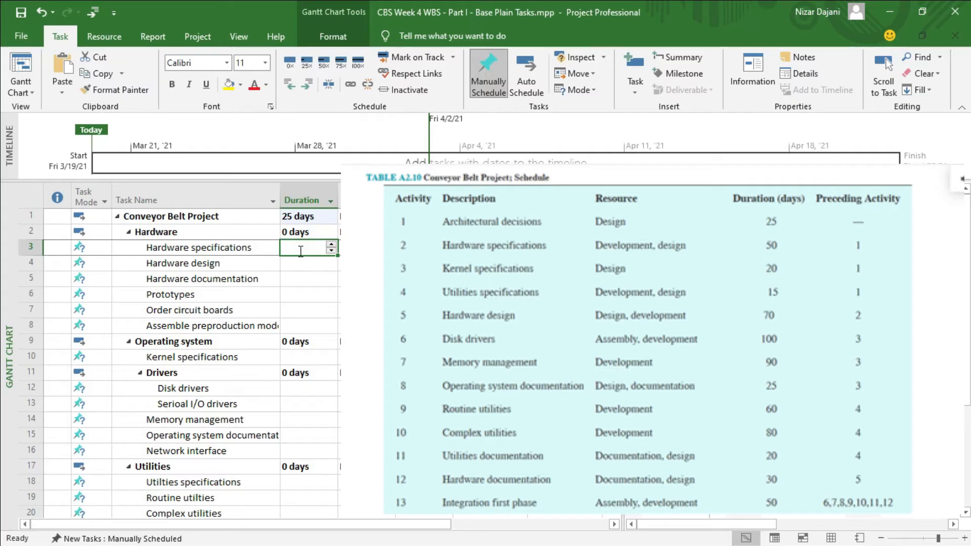
type("50")
key("Return")
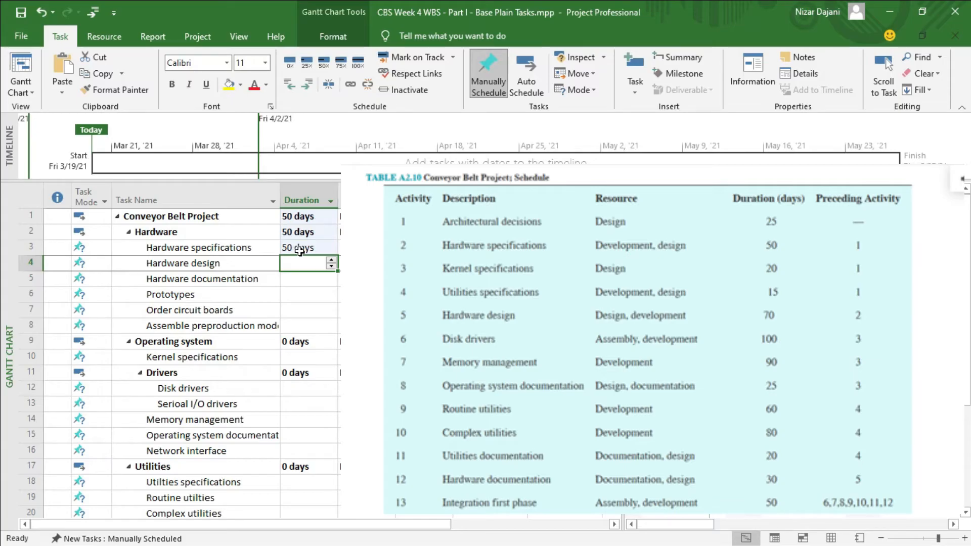
Assign both the Design and Develop resources to the Hardware specifications task.
left_click(554, 248)
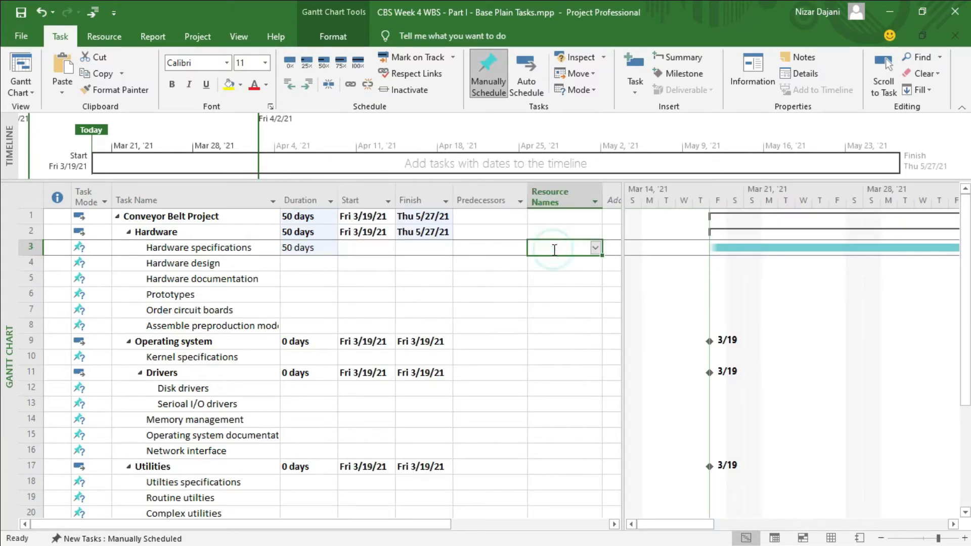
left_click(595, 248)
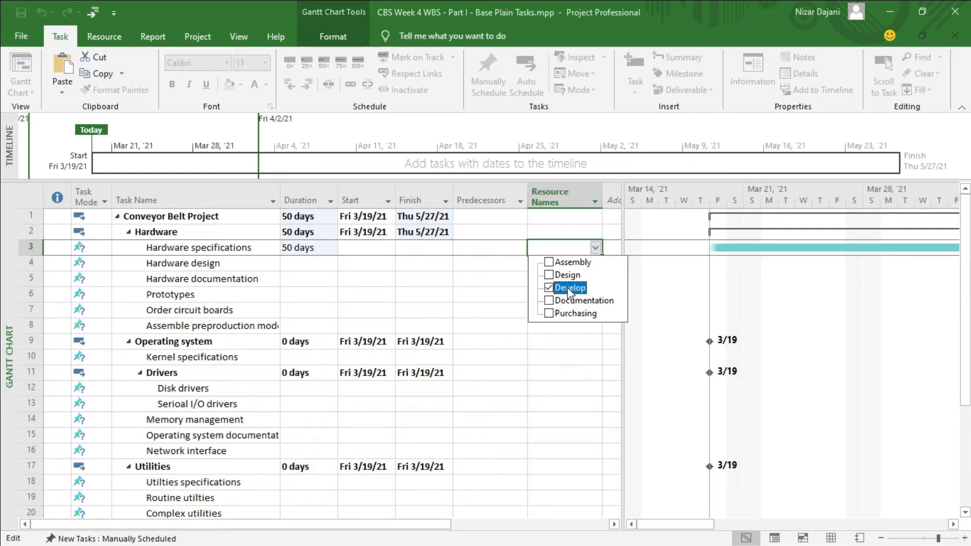
left_click(550, 287)
left_click(549, 275)
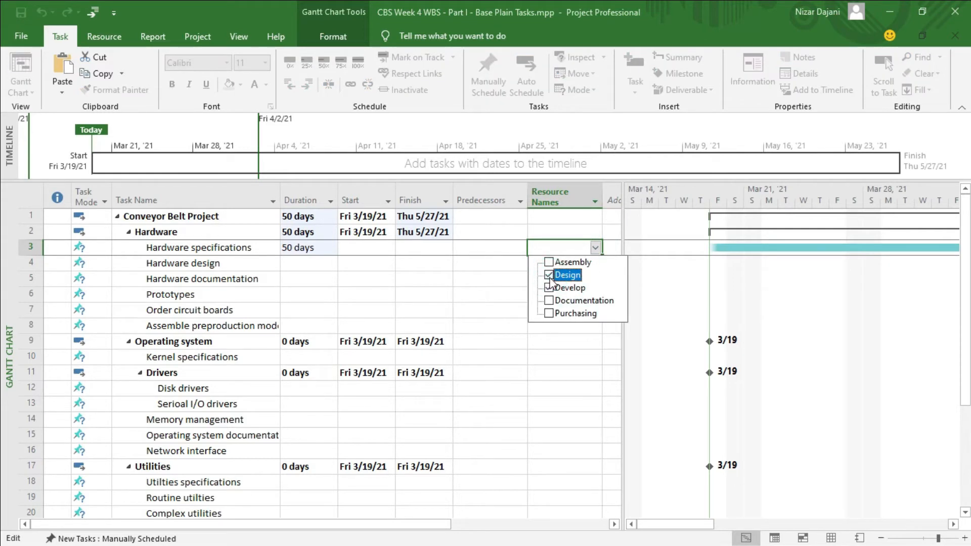
key("Return")
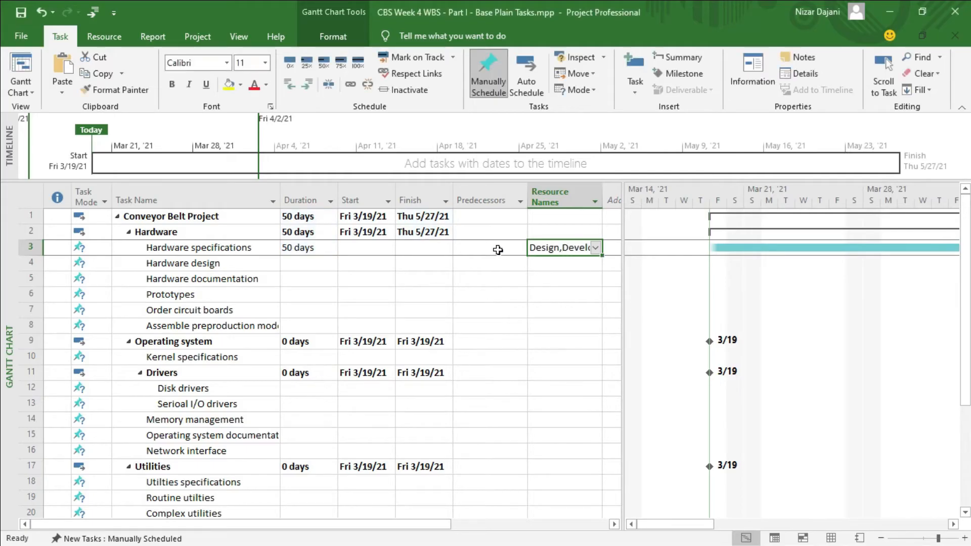
Make Architectural decisions (task 24) the predecessor of the Hardware specifications task.
left_click(496, 248)
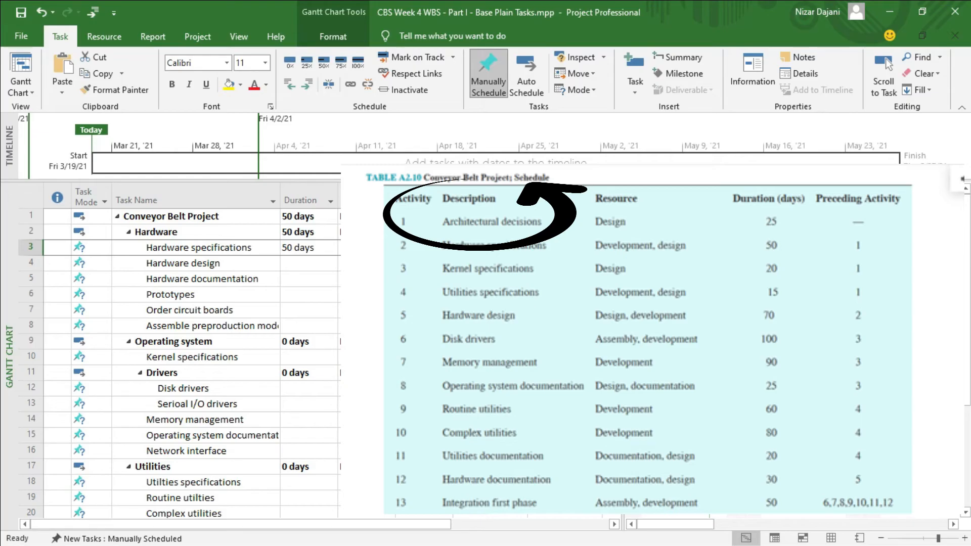
left_click(519, 247)
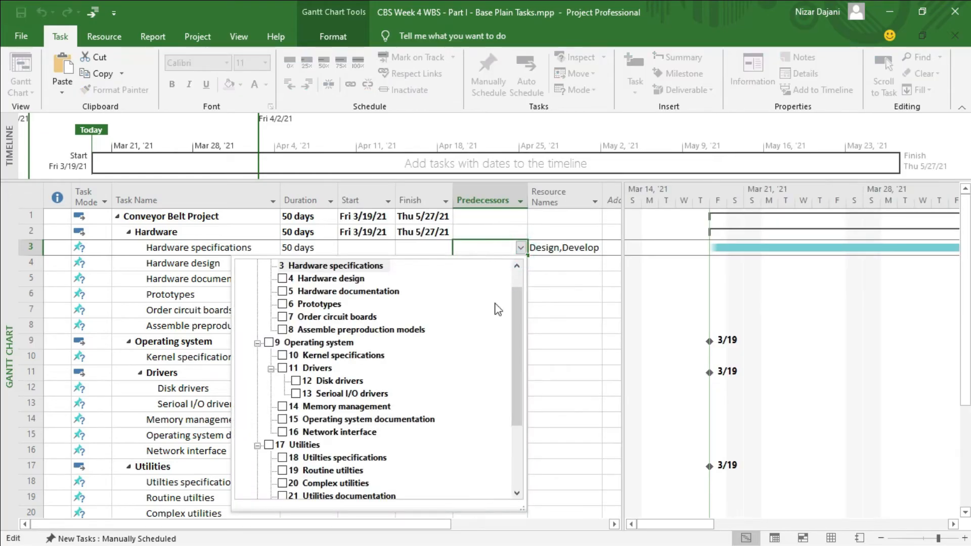
scroll(470, 341, "down", 3)
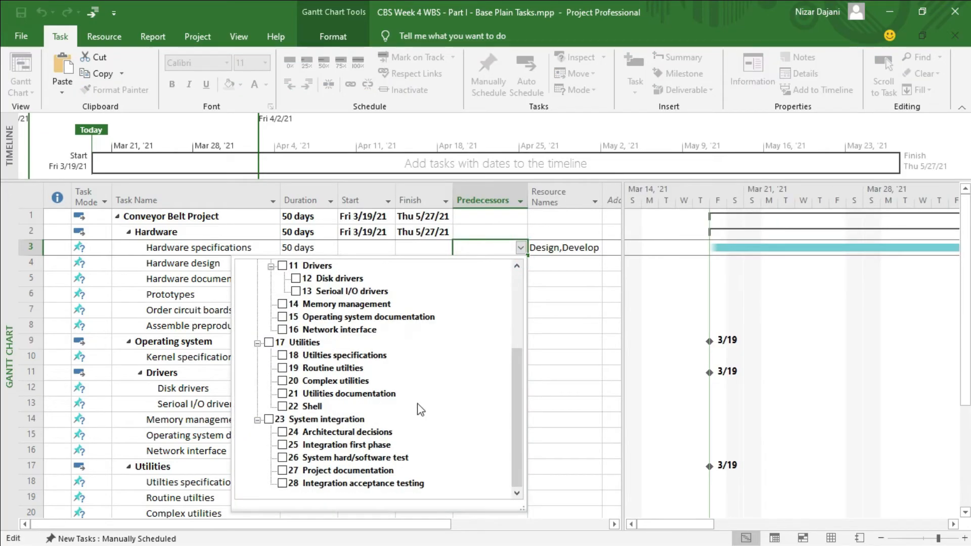
left_click(283, 433)
left_click(282, 433)
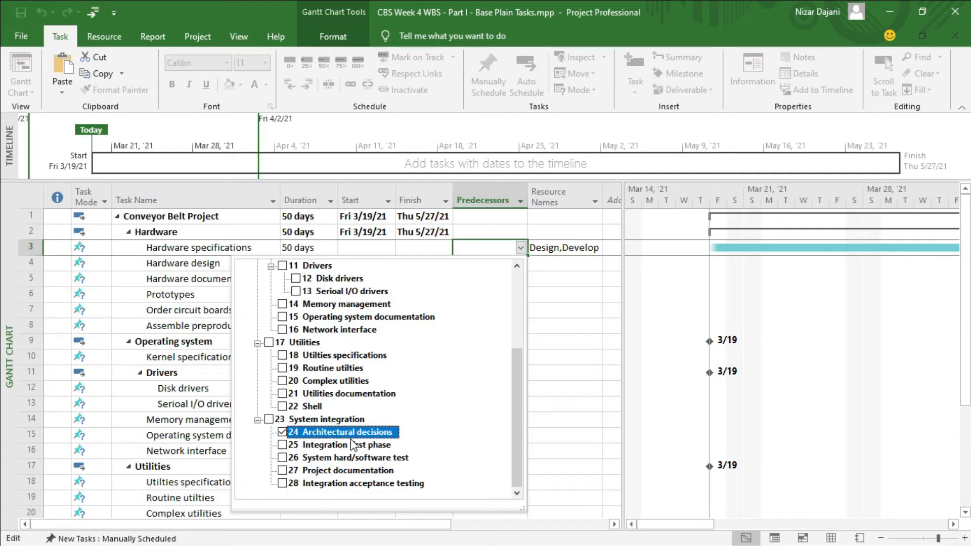
key("Return")
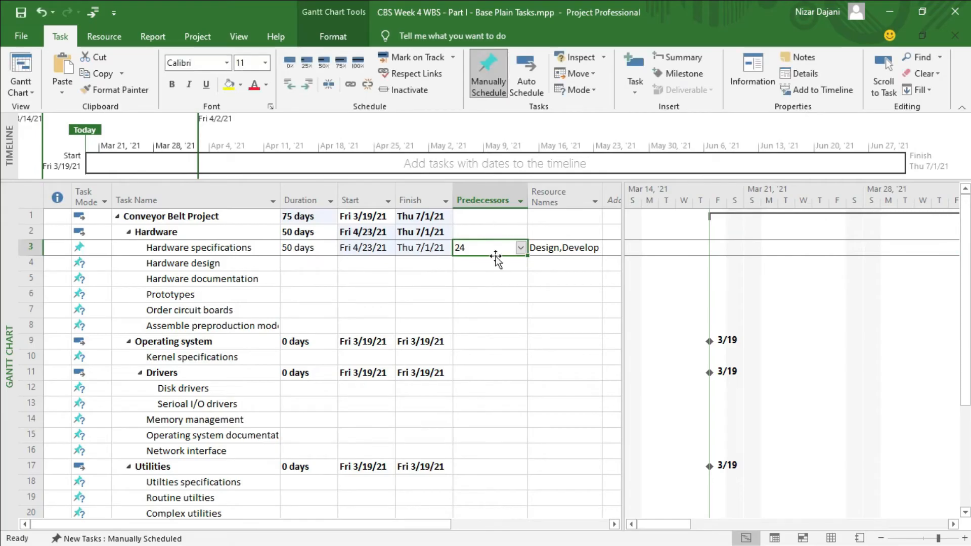
left_click(521, 247)
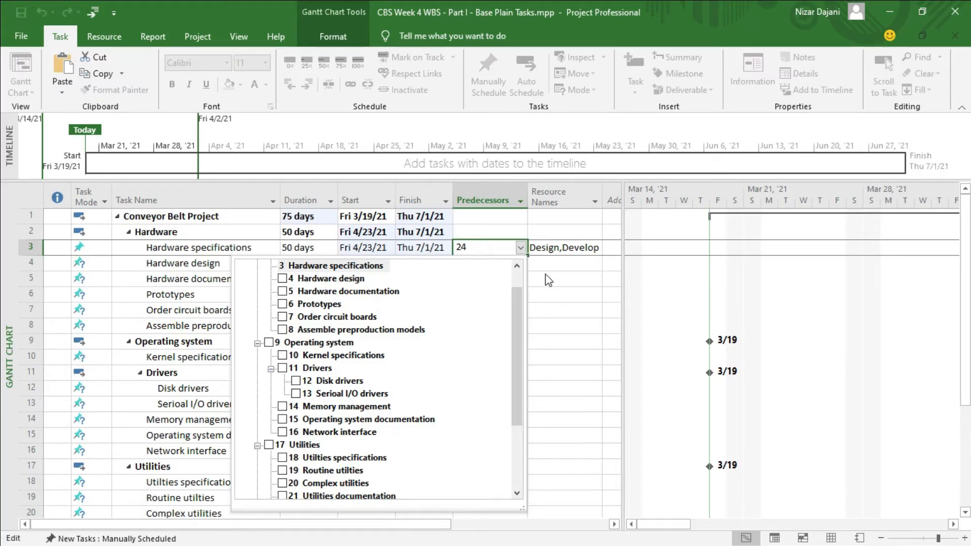
key("Escape")
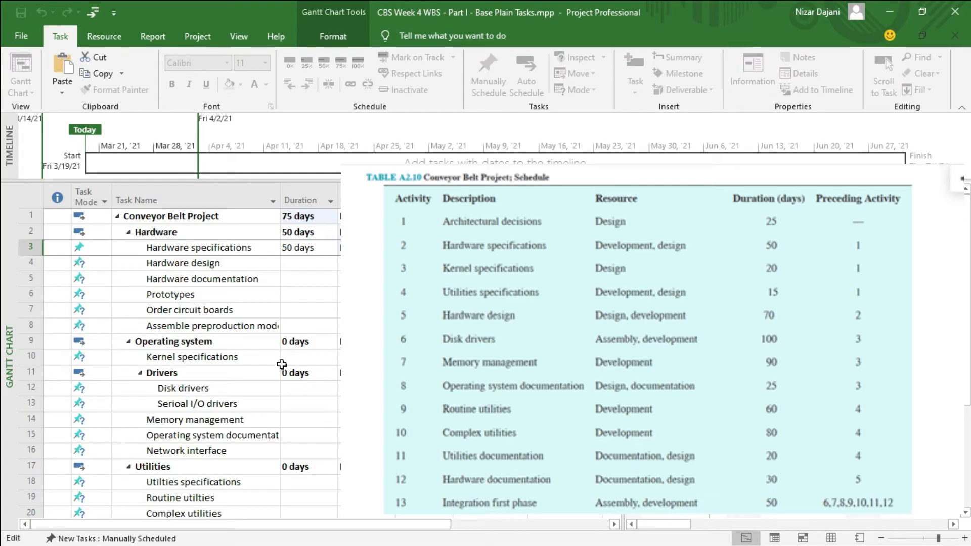
Set the duration of Kernel specifications under Operating system to 20 days and assign the Design resource to it.
left_click(304, 357)
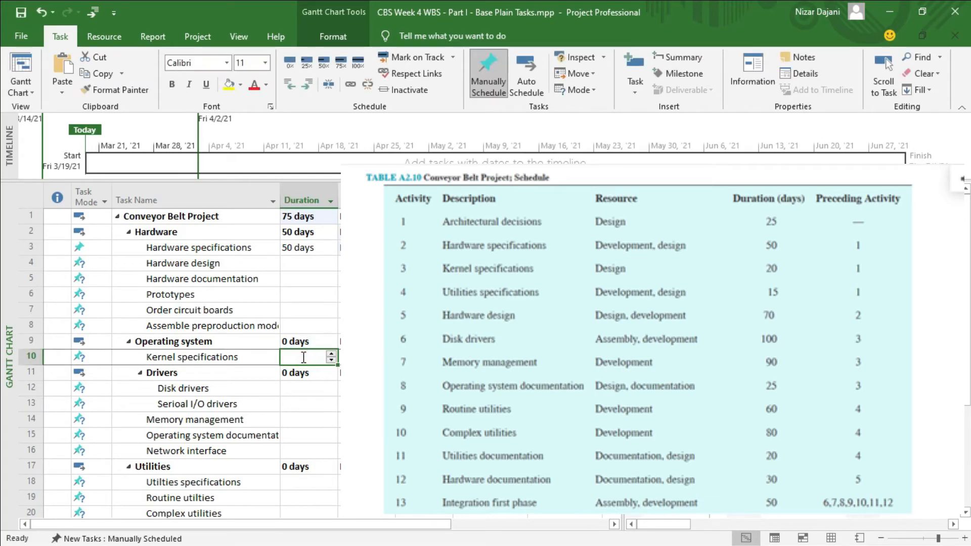
type("20")
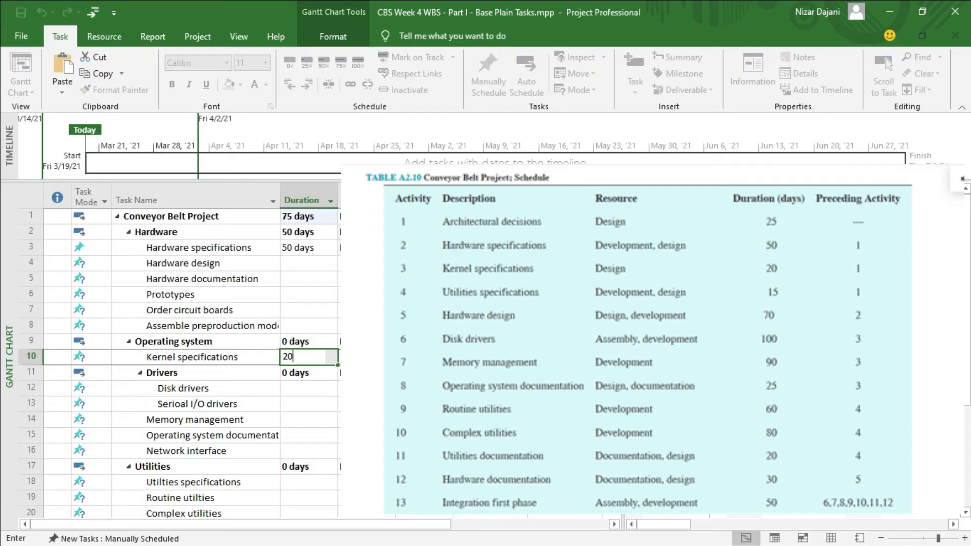
key("Return")
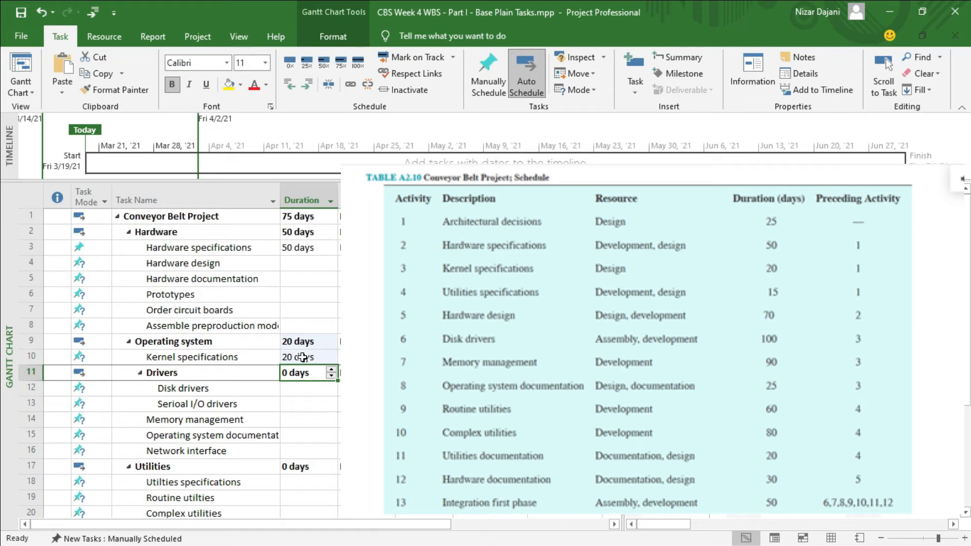
left_click(567, 358)
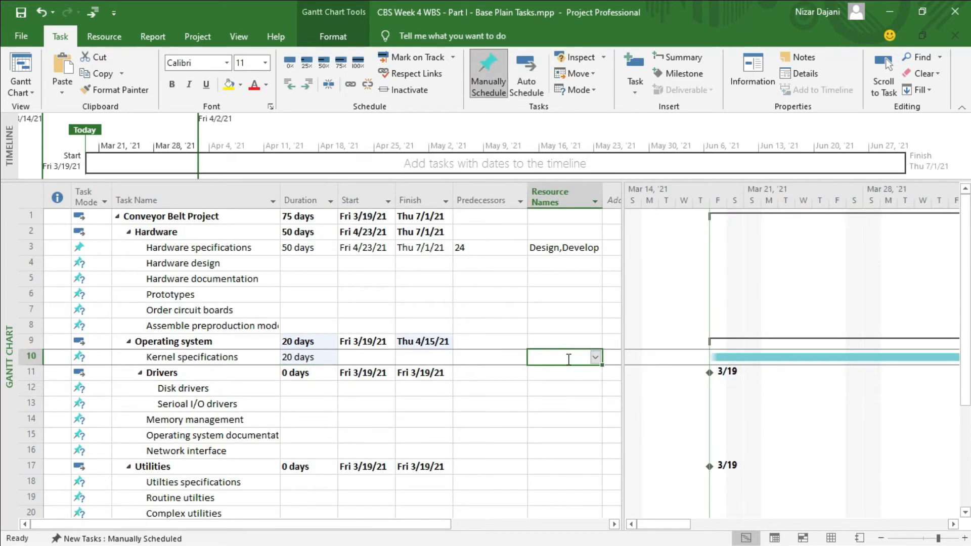
type("Des")
key("Return")
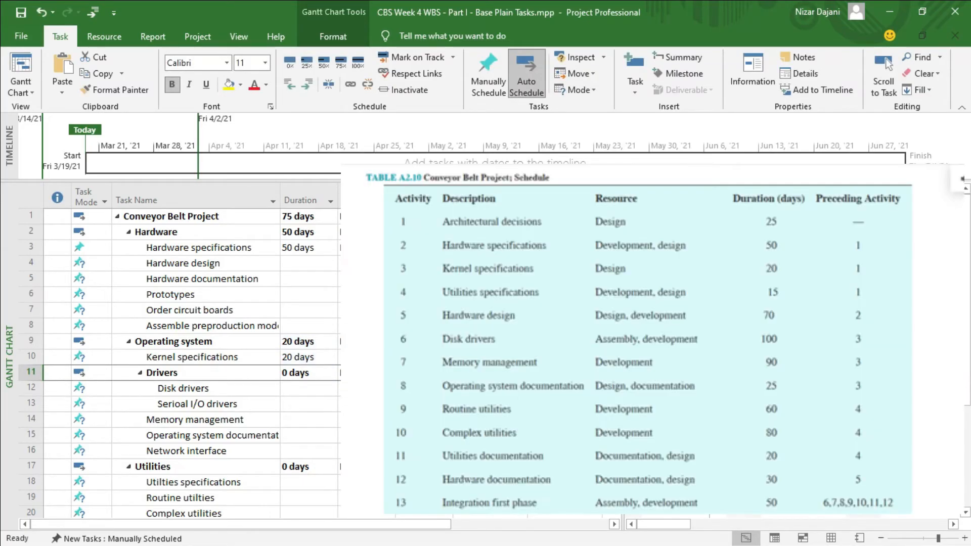
Make Architectural decisions (task 24) the predecessor of the Kernel specifications task under Operating system.
left_click(492, 357)
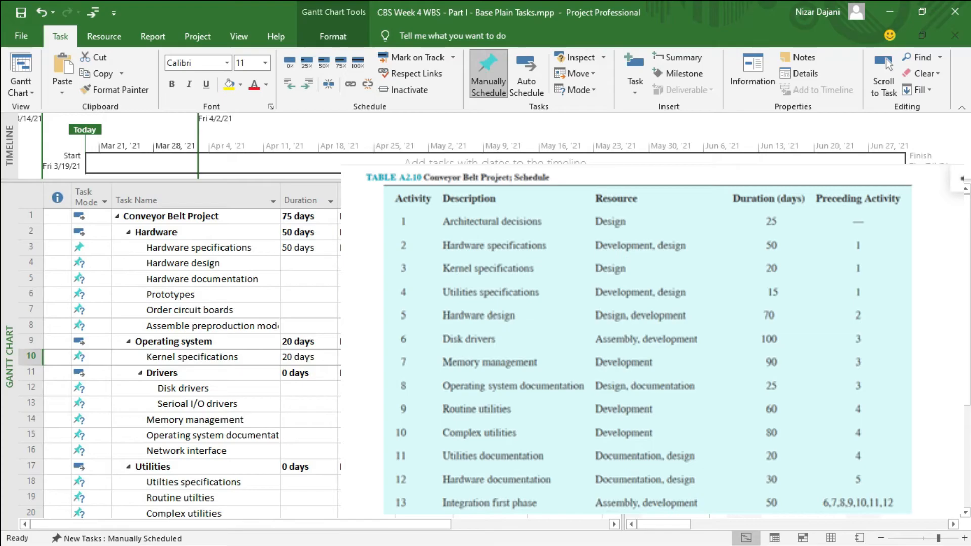
left_click(520, 357)
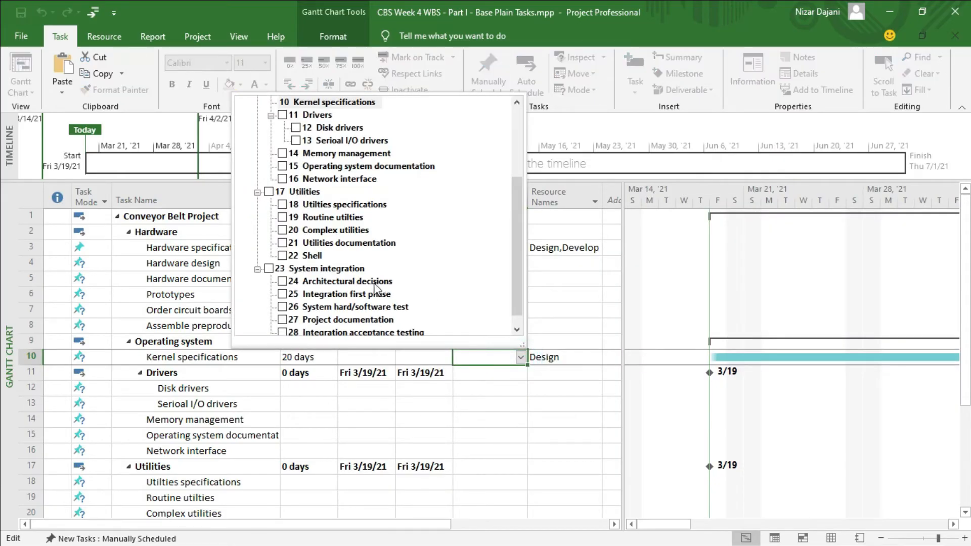
left_click(283, 282)
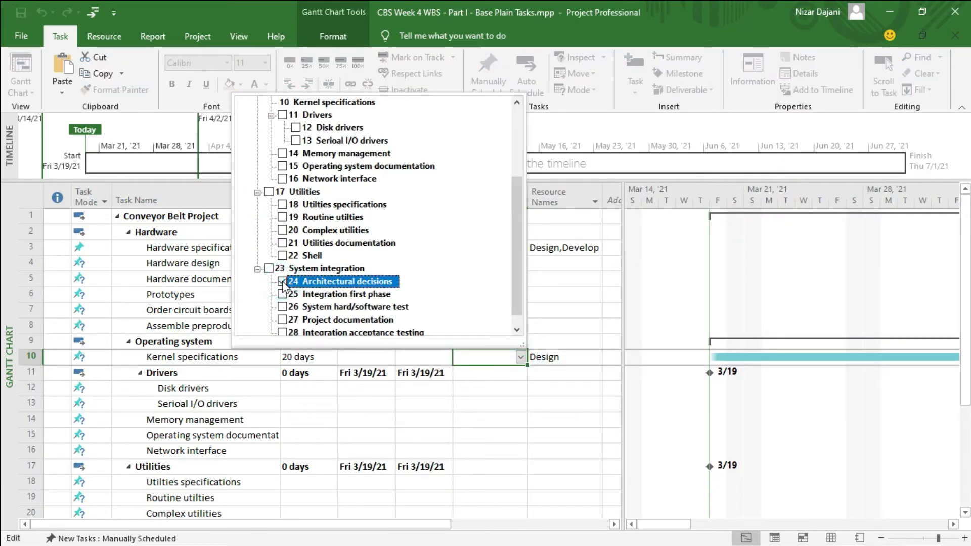
key("Return")
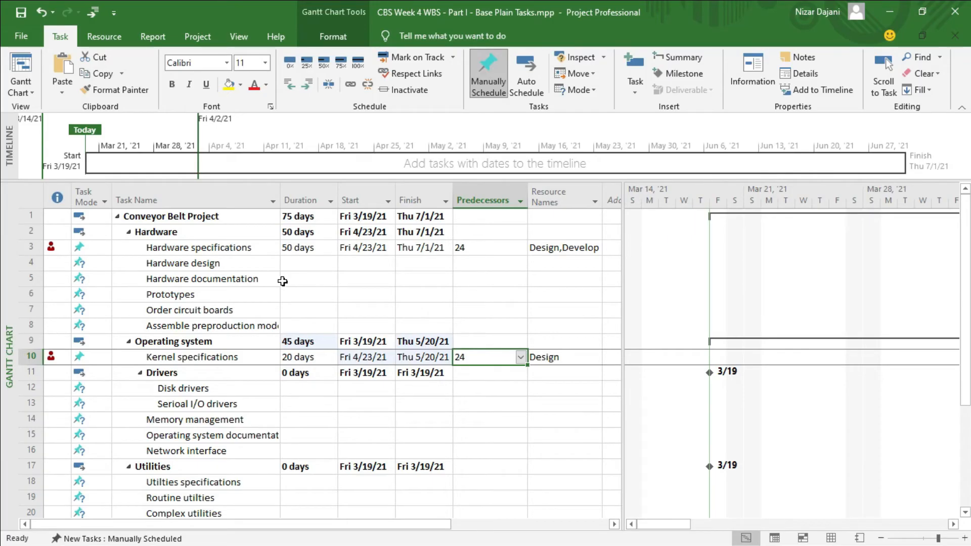
mouse_move(58, 248)
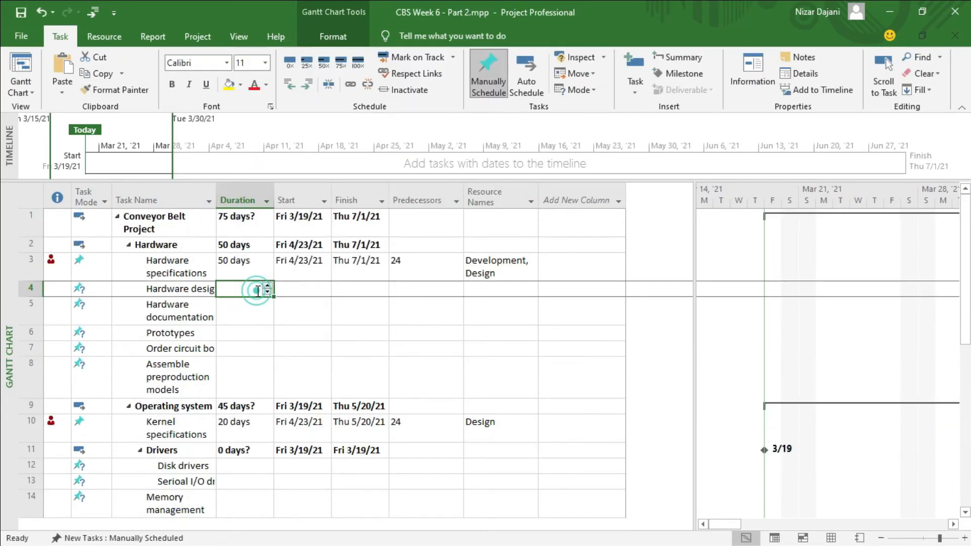
Open the list of possible predecessors for the Integration first phase task under System integration.
left_click(452, 289)
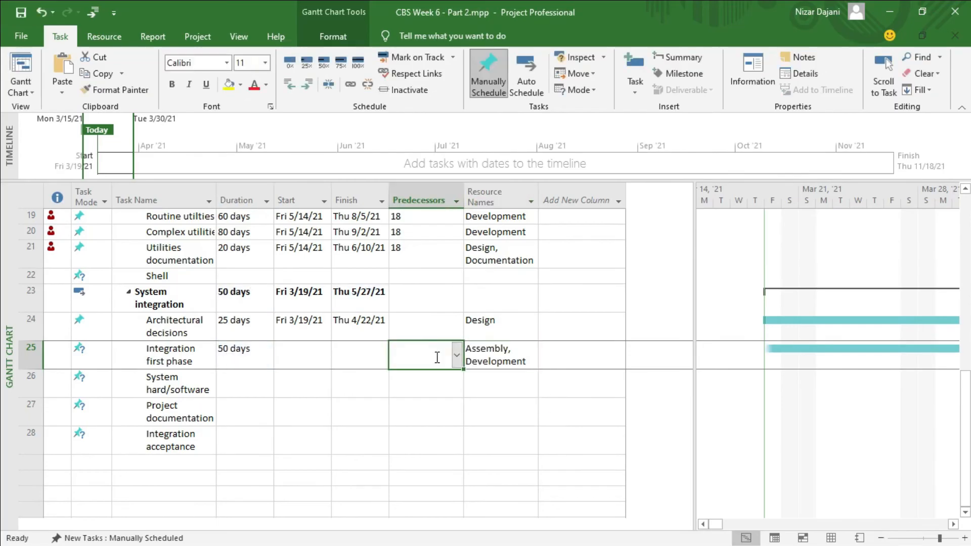
left_click(457, 354)
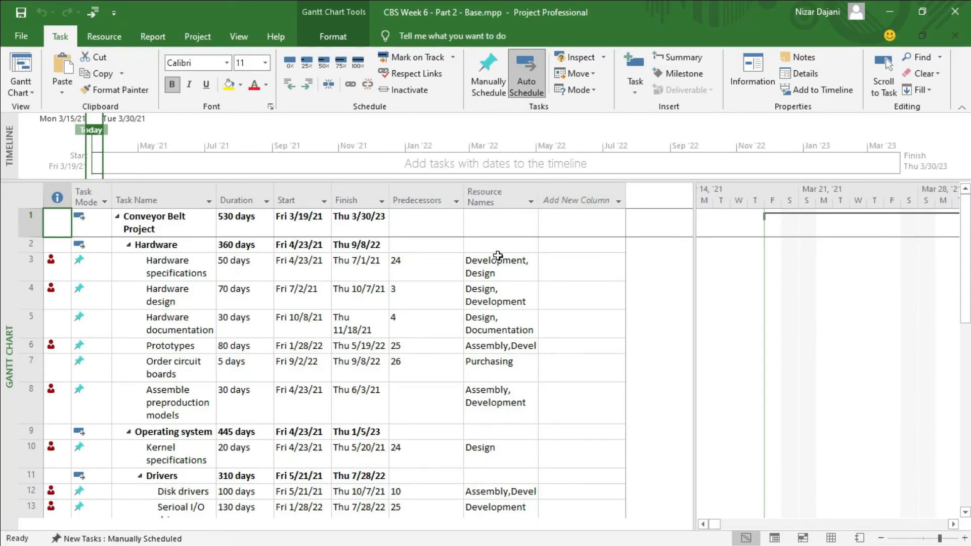
Make Order circuit boards (task 7) the predecessor of the Assemble preproduction models task under Hardware.
scroll(358, 326, "down", 12)
scroll(358, 326, "up", 12)
left_click(599, 407)
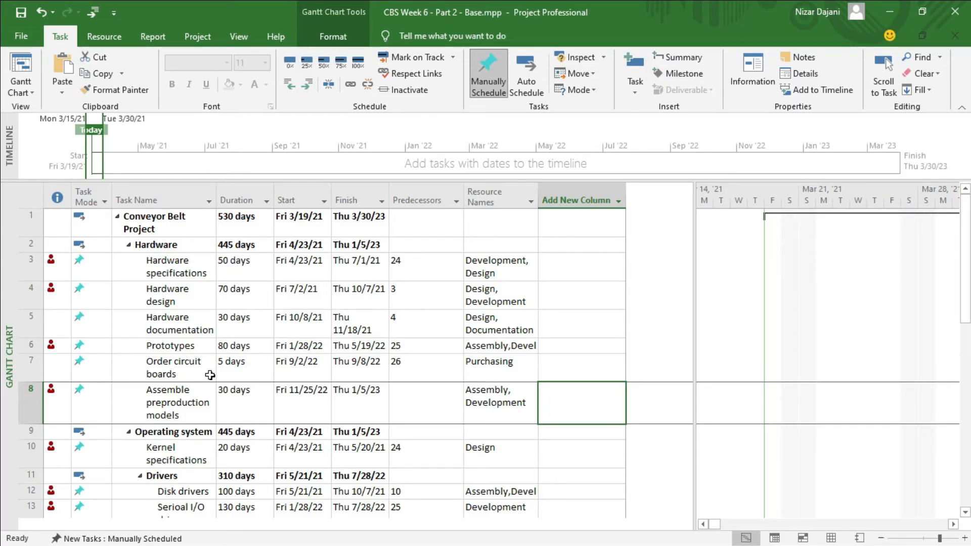
left_click(418, 397)
type("7")
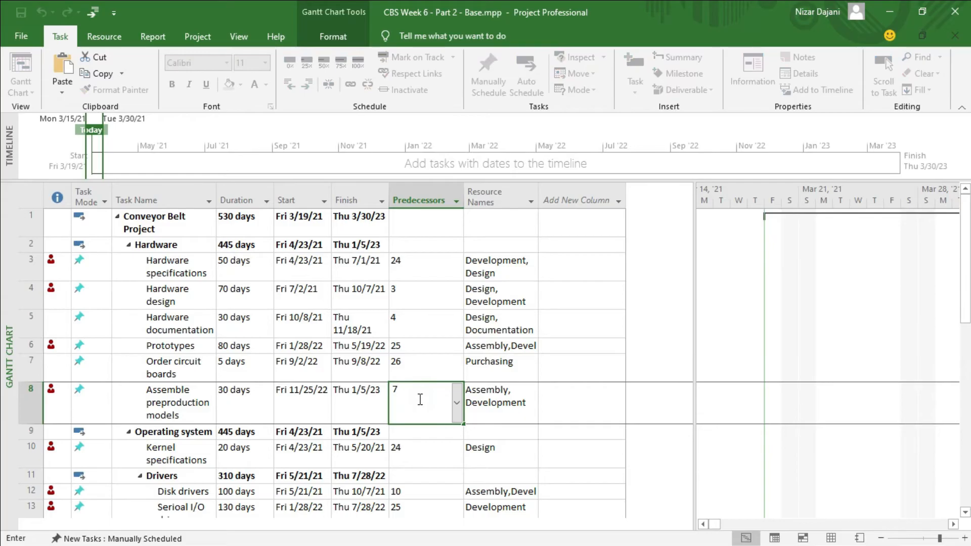
key("Return")
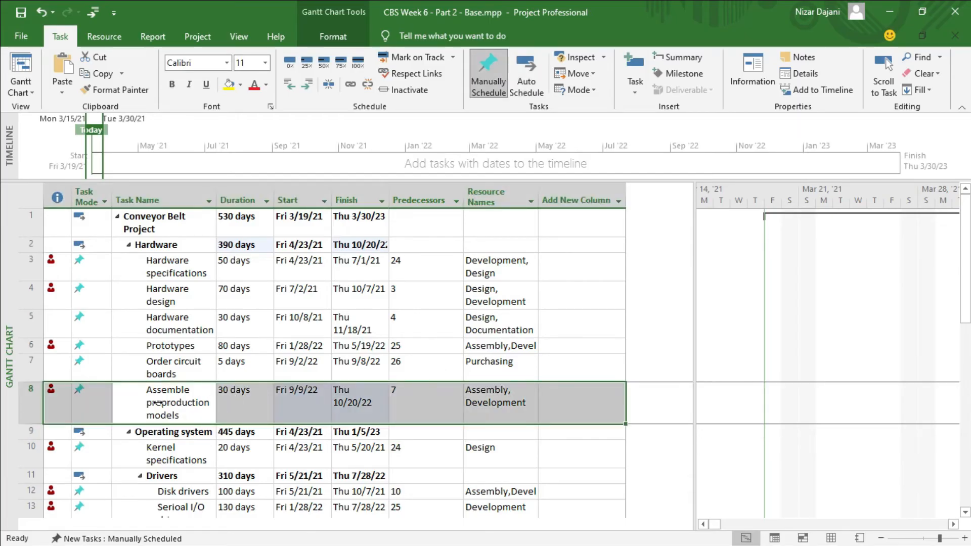
Add a 50-day lag to the Order circuit boards predecessor link of the Assemble preproduction models task.
double_click(158, 402)
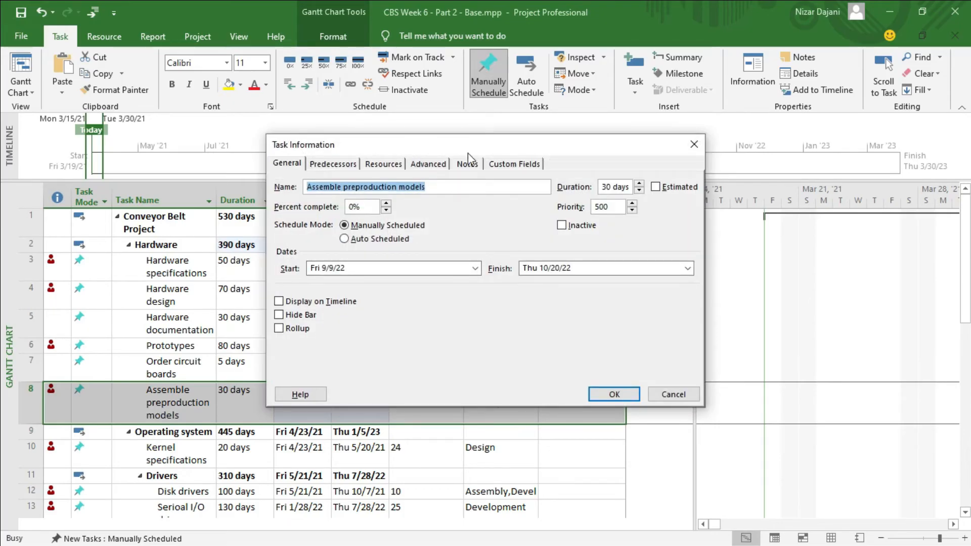
left_click(334, 164)
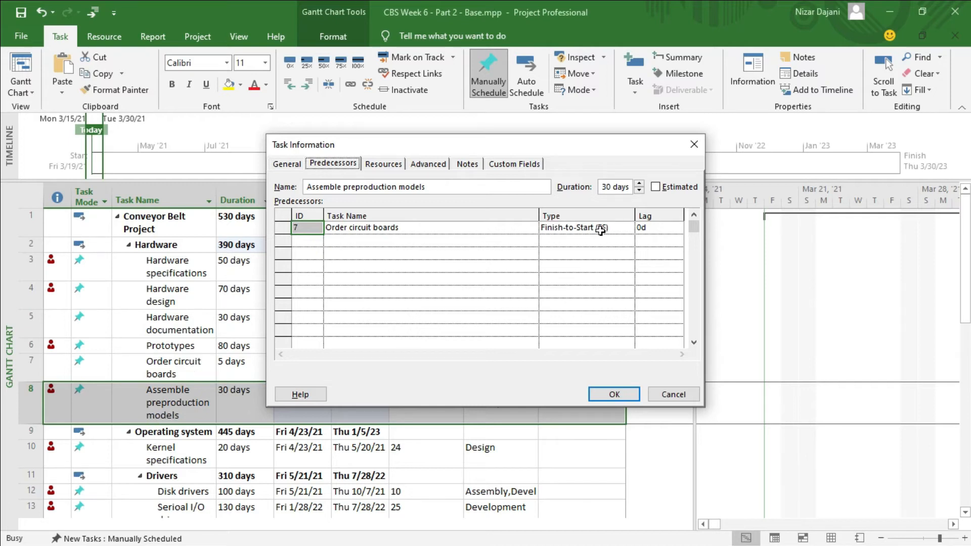
left_click(651, 229)
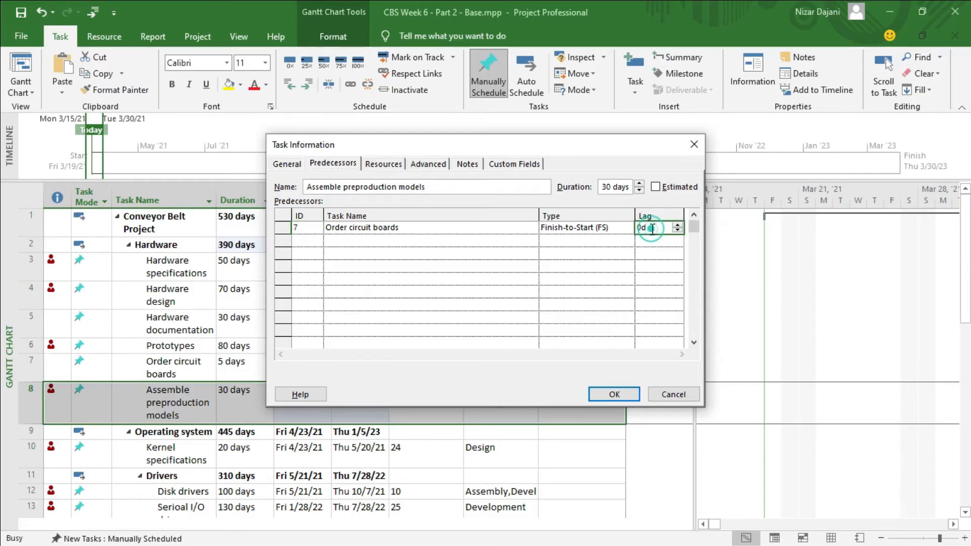
type("50")
key("Return")
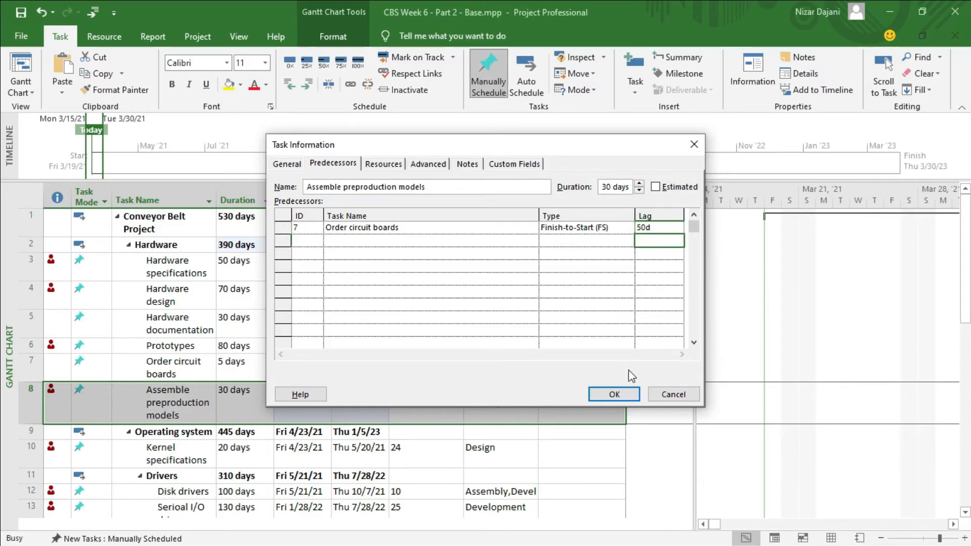
left_click(624, 394)
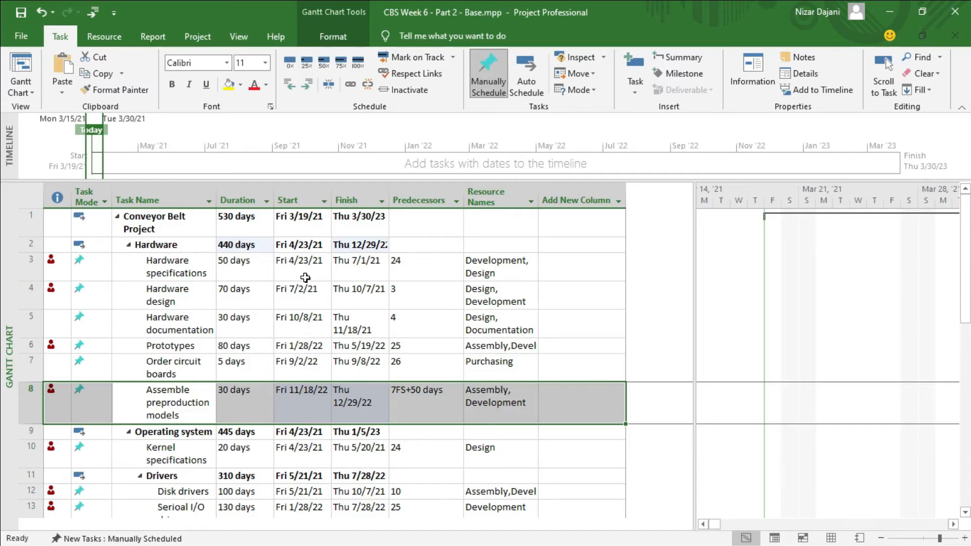
scroll(293, 308, "down", 7)
scroll(293, 308, "up", 6)
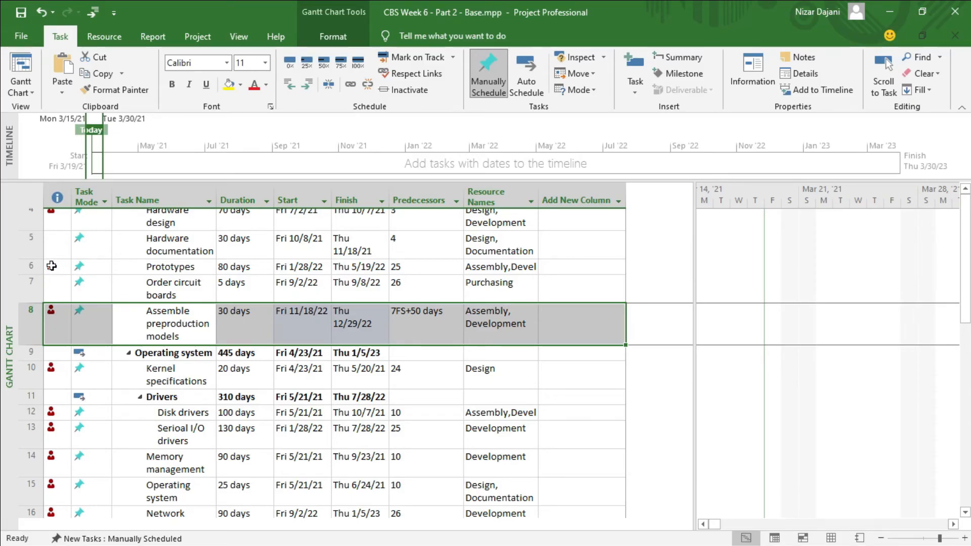
mouse_move(52, 266)
scroll(312, 310, "up", 1)
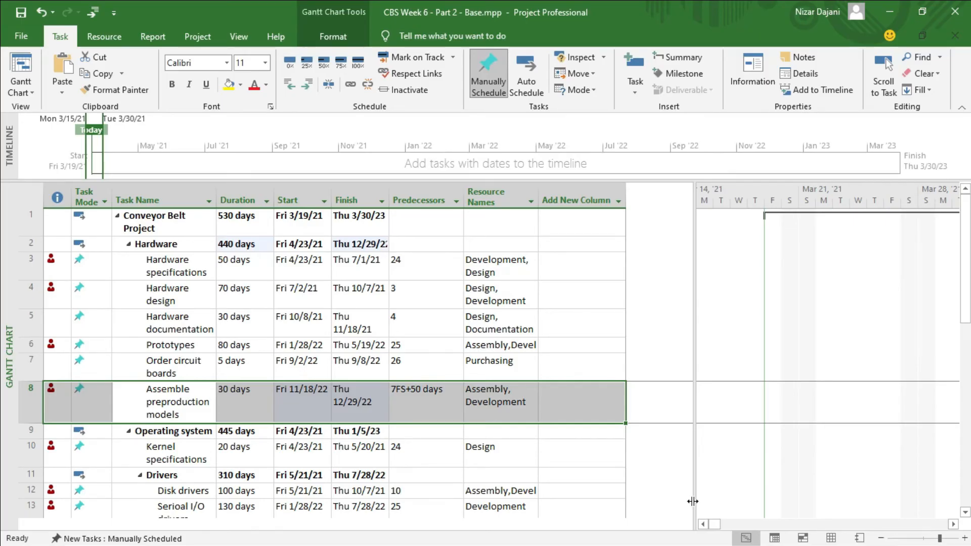
Enlarge the Gantt chart area over the task table and zoom the timescale out to quarters and months, starting near March 2021.
left_click_drag(695, 331, 226, 371)
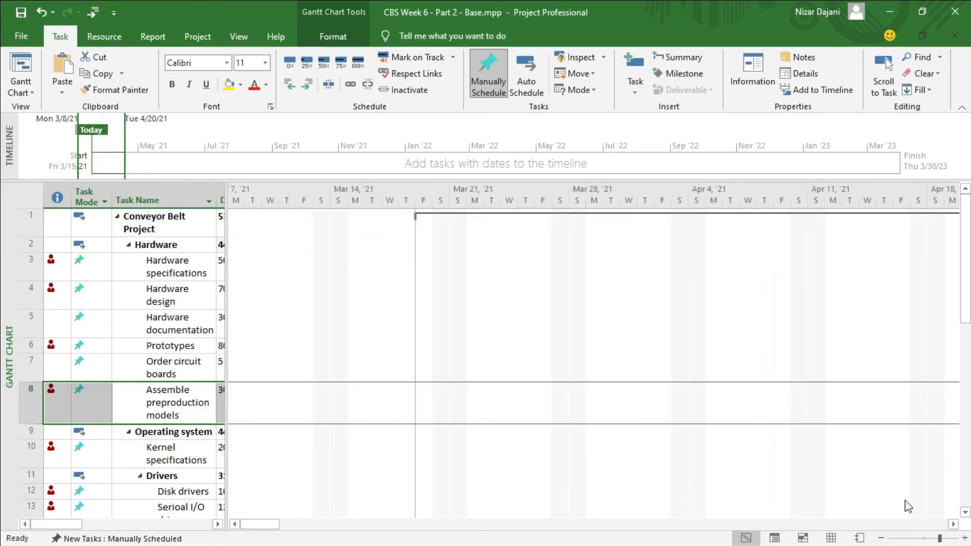
left_click(881, 539)
left_click(881, 539)
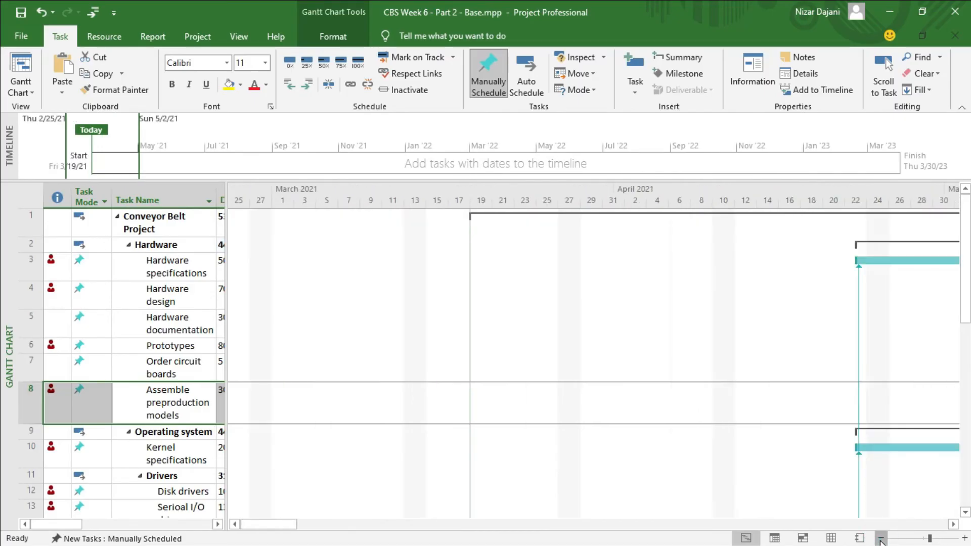
left_click(881, 539)
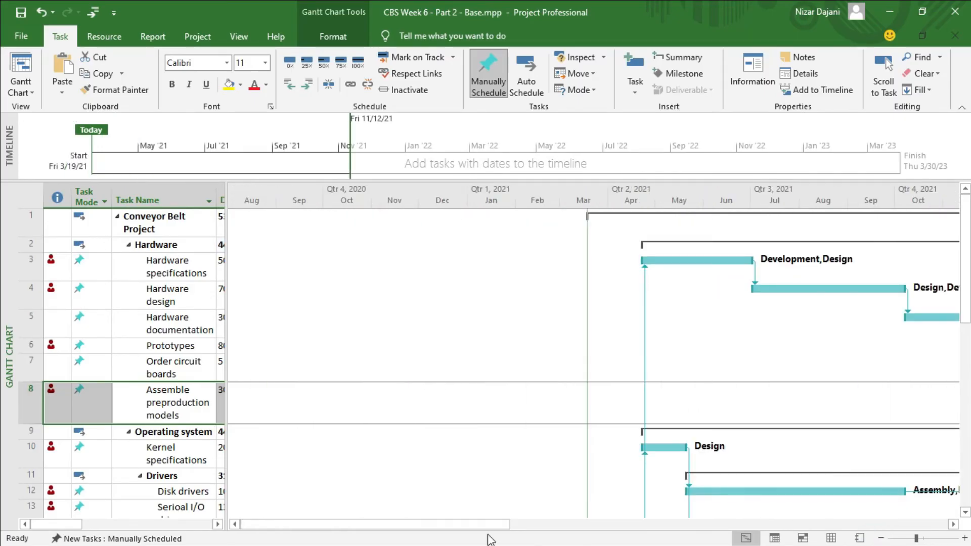
left_click_drag(473, 525, 567, 531)
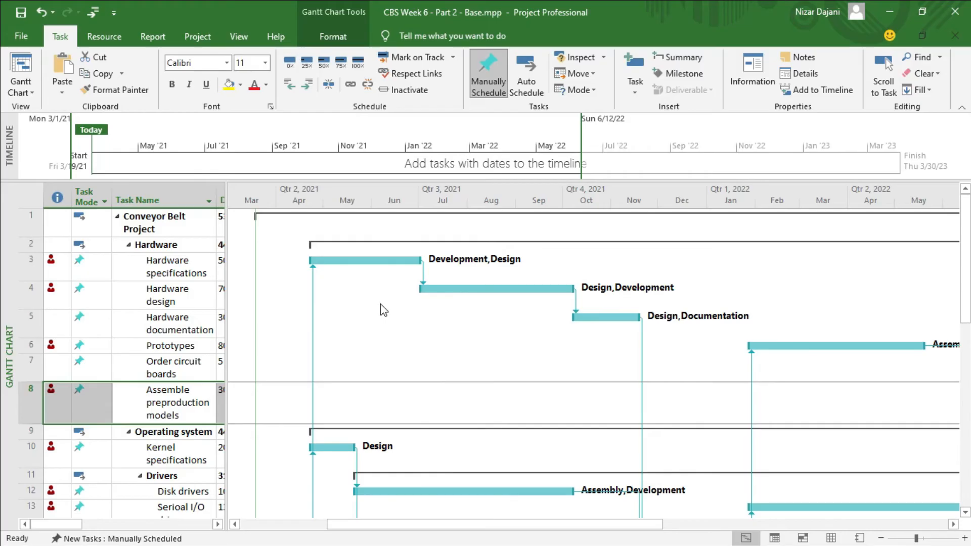
Highlight the critical tasks in the Gantt chart.
left_click(334, 36)
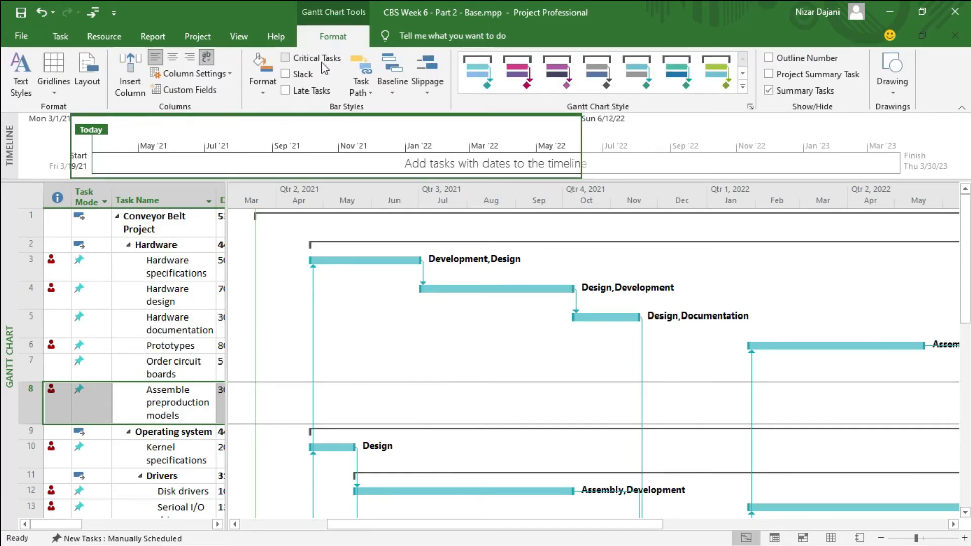
left_click(284, 57)
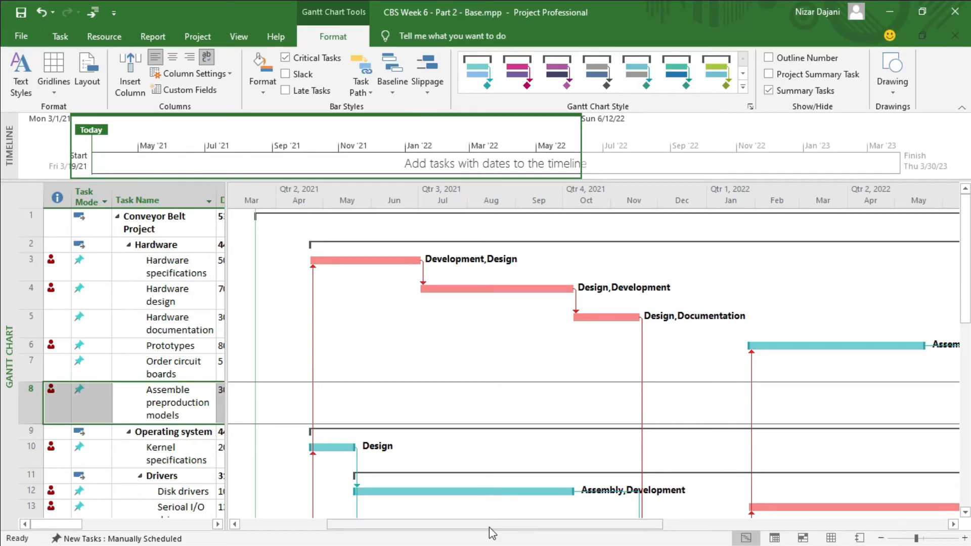
mouse_move(491, 529)
left_mouse_down()
mouse_move(595, 531)
mouse_move(484, 543)
left_mouse_up()
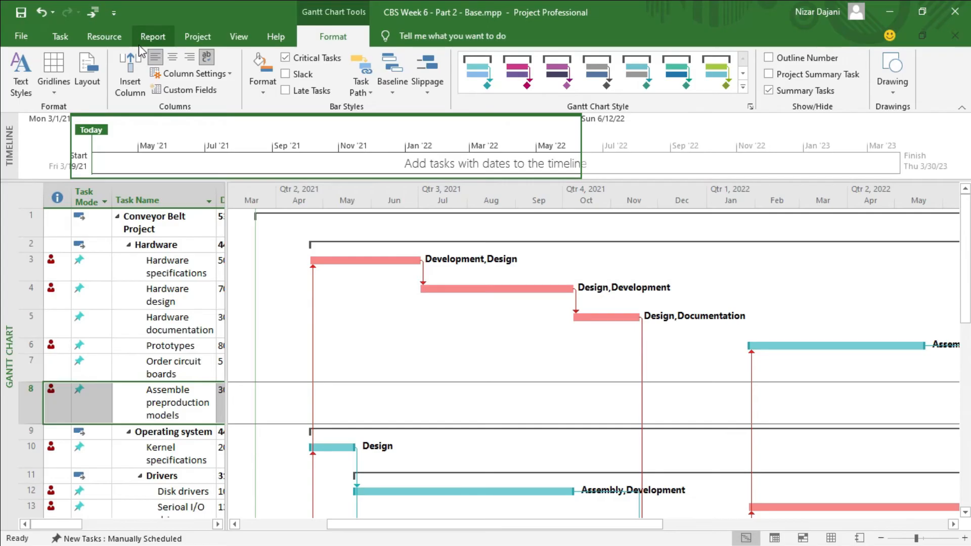
Switch from the Gantt chart to the Network Diagram view, zoomed out and showing the start of the Conveyor Belt Project.
left_click(59, 38)
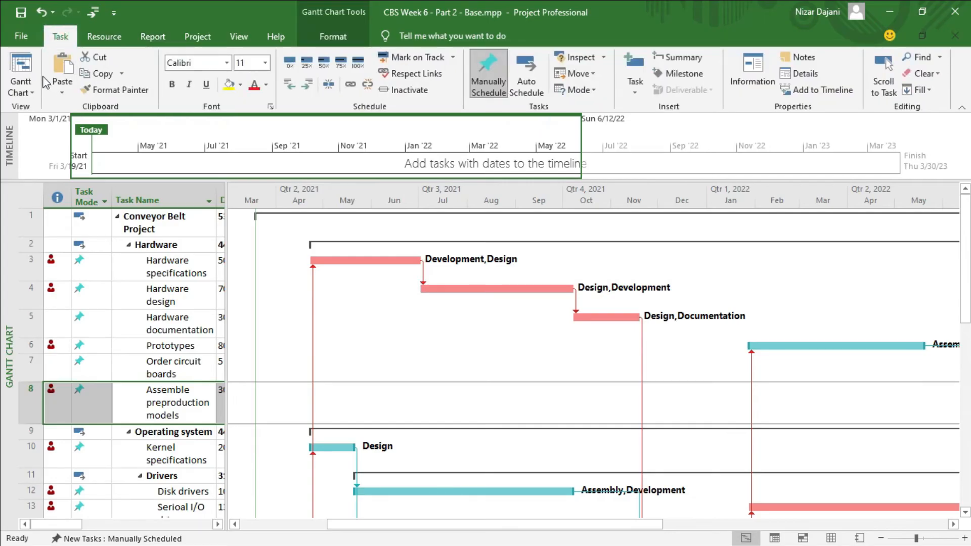
left_click(34, 95)
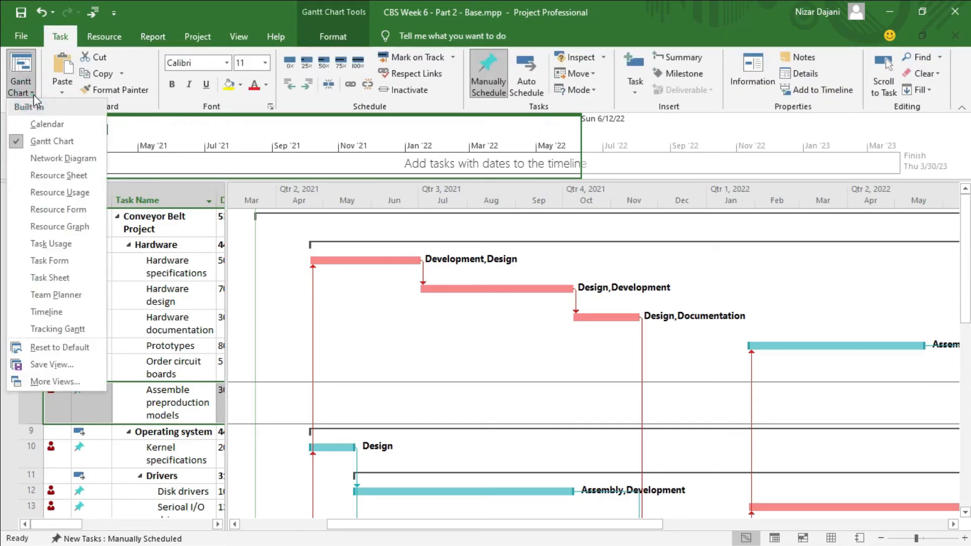
left_click(48, 158)
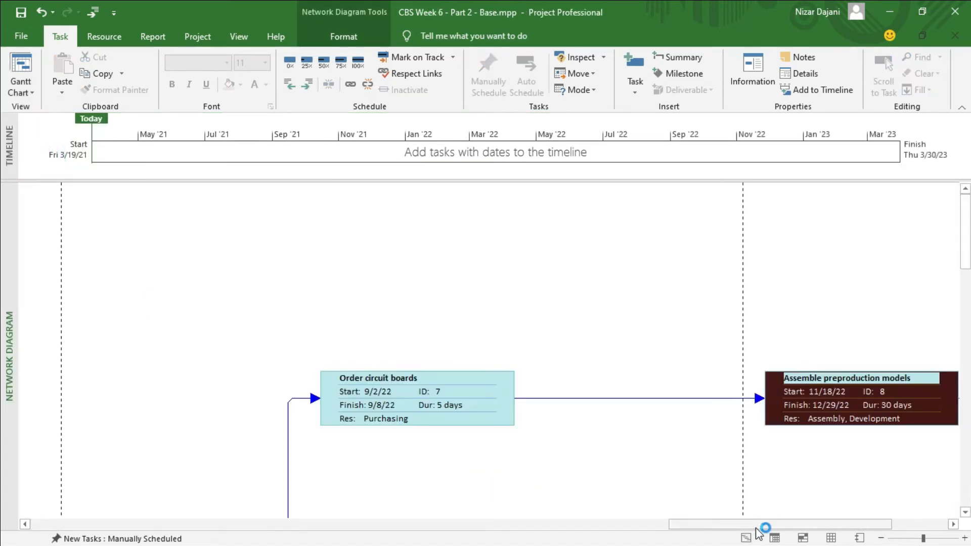
left_click(881, 539)
left_click(881, 538)
left_click(880, 538)
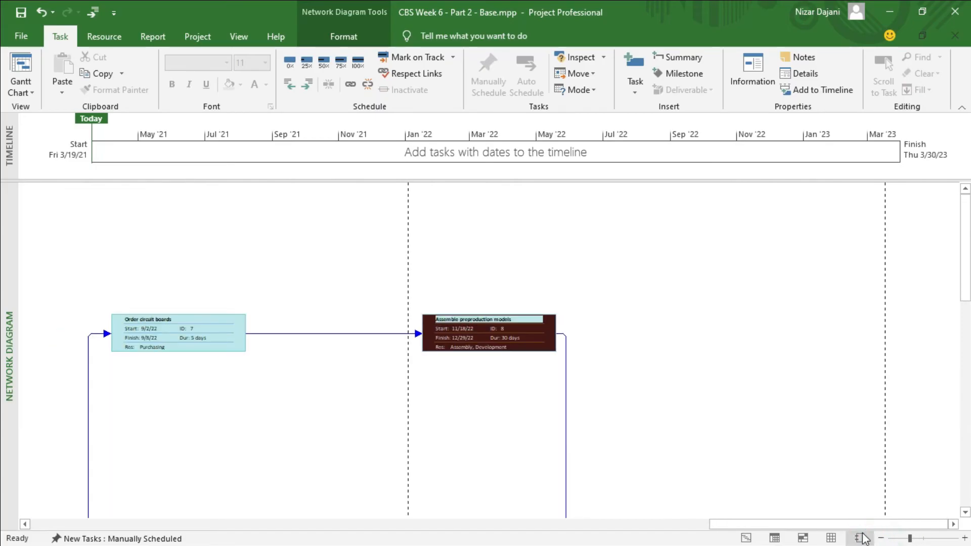
left_click_drag(856, 526, 227, 526)
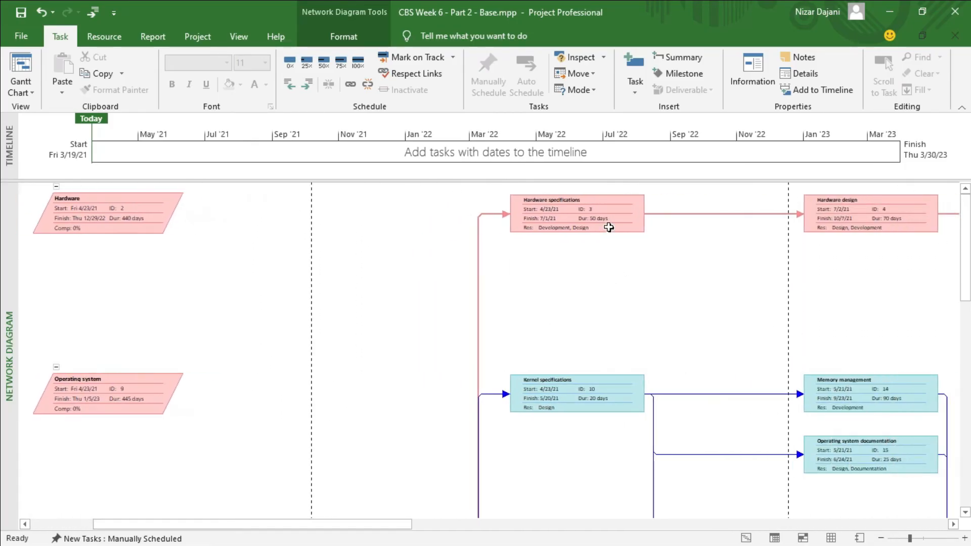
left_click_drag(388, 524, 302, 537)
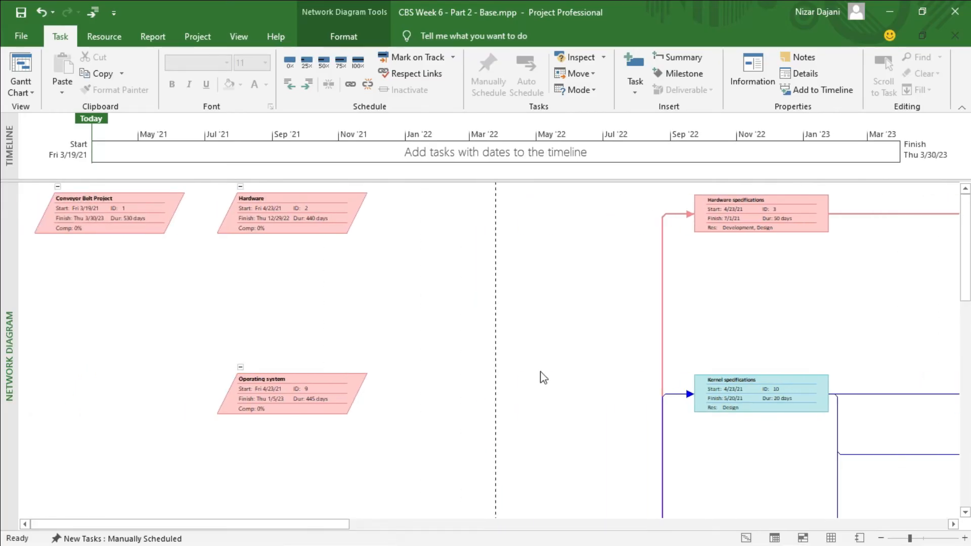
Examine the network diagram, including the details of the Hardware specifications, Hardware design and Kernel specifications boxes.
scroll(429, 408, "down", 10)
scroll(434, 411, "down", 3)
scroll(433, 410, "up", 12)
left_click(880, 538)
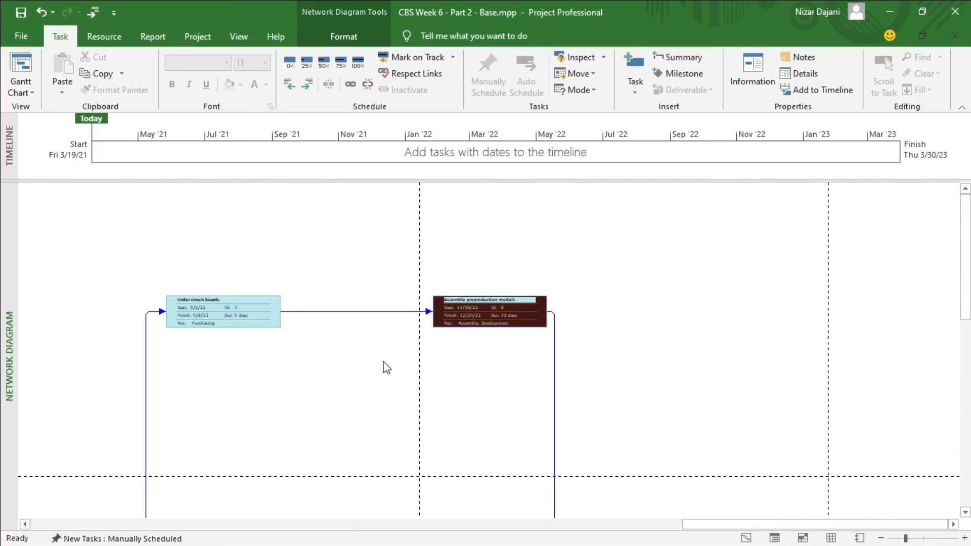
scroll(383, 362, "left", 10)
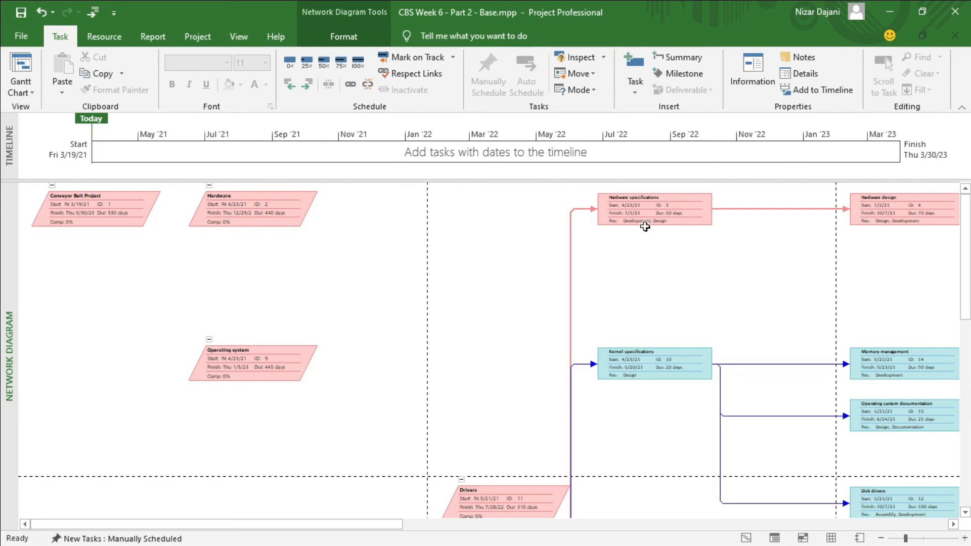
mouse_move(657, 212)
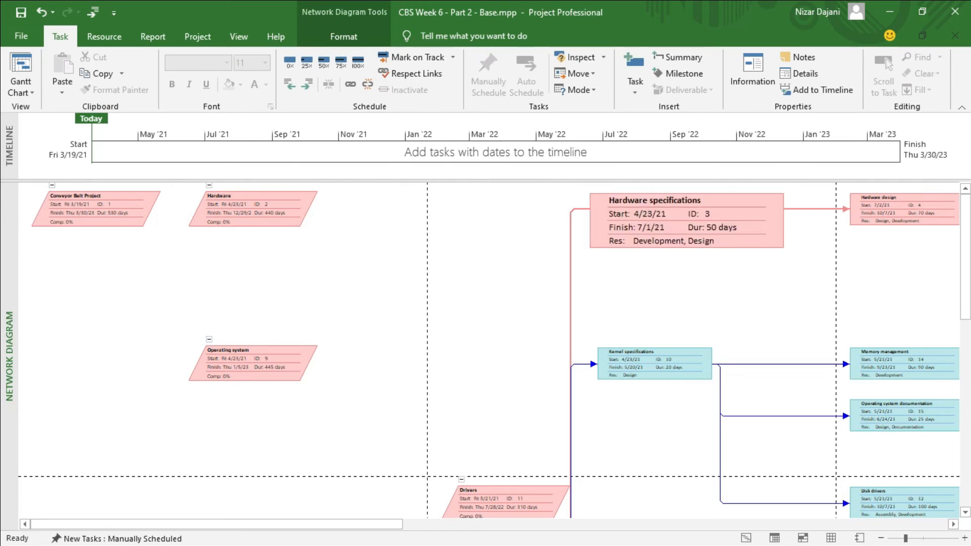
mouse_move(880, 206)
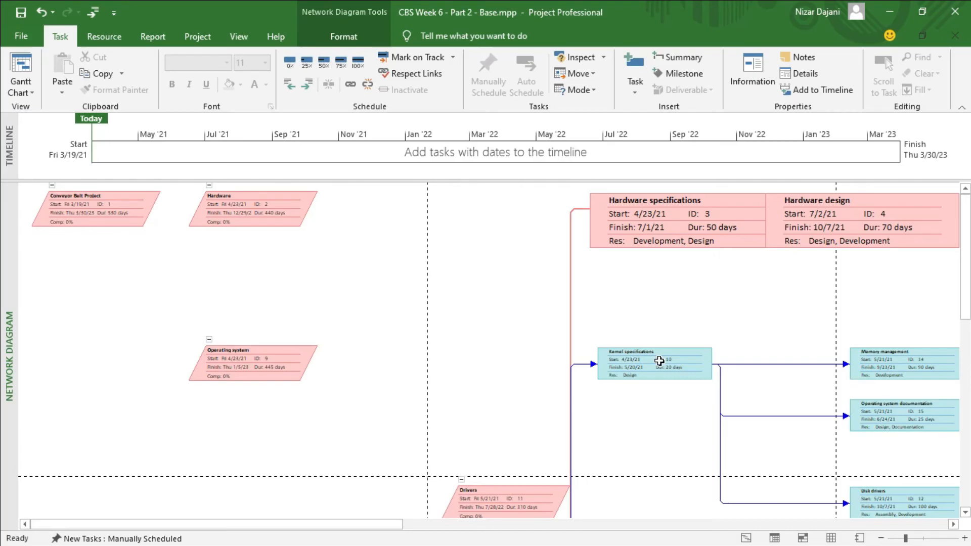
mouse_move(652, 364)
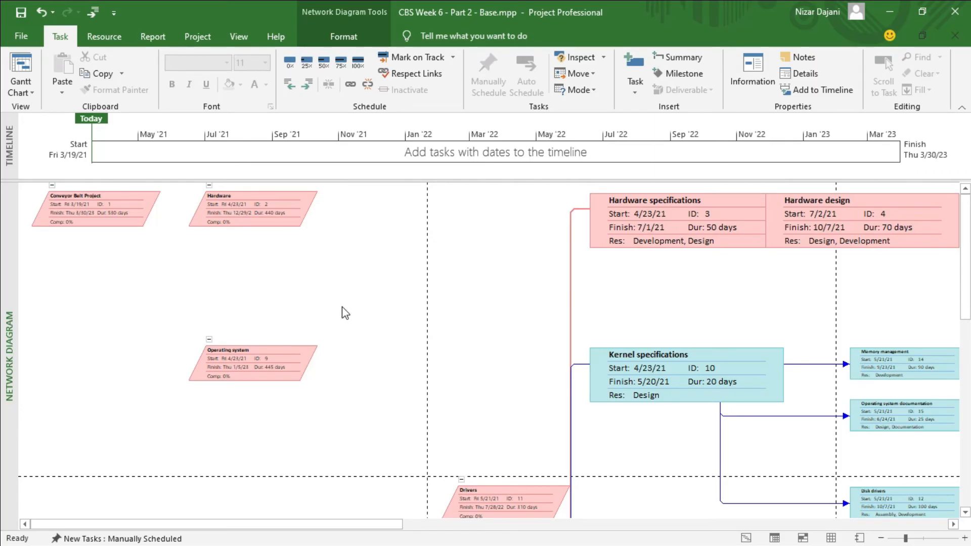
Switch from the Network Diagram back to the Gantt Chart view.
left_click(23, 70)
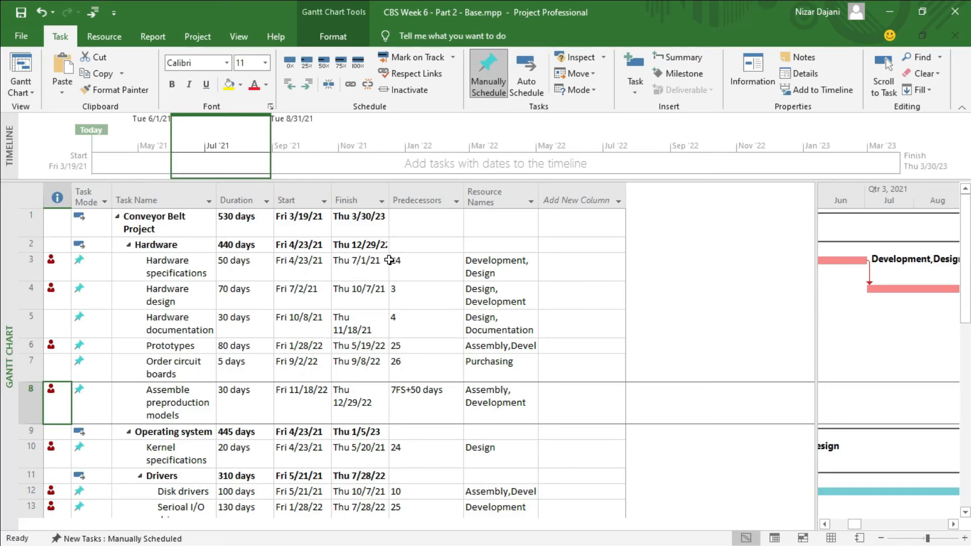
left_click(579, 197)
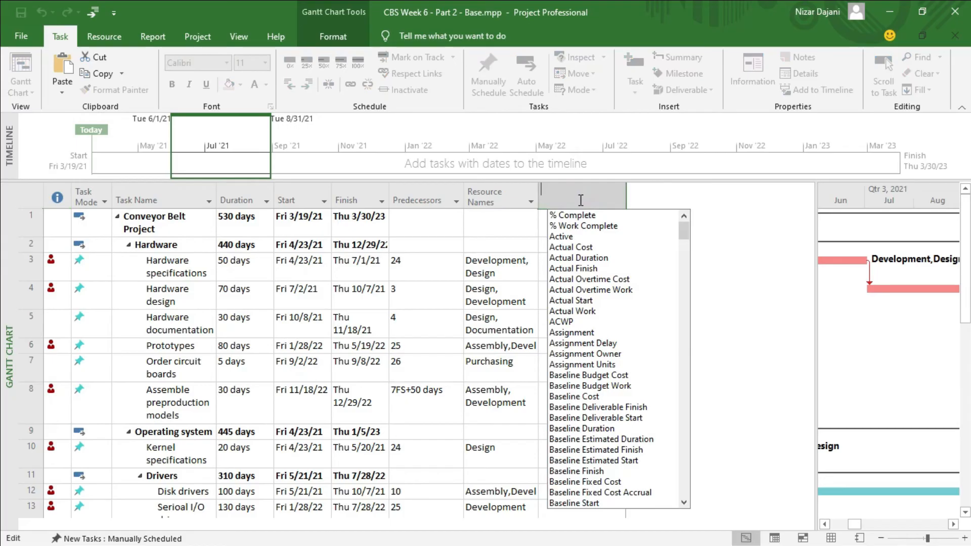
type("eAC")
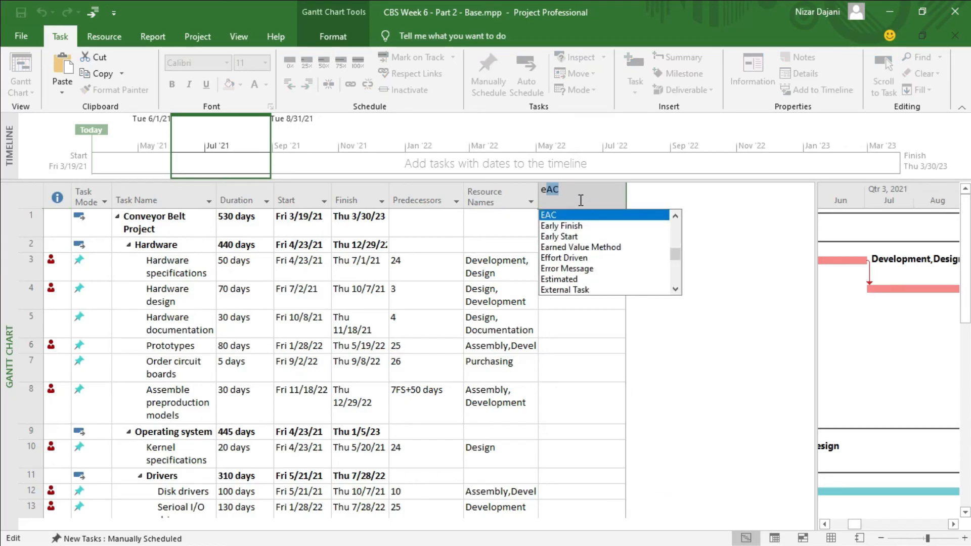
key("Down")
key("Down")
key("Up")
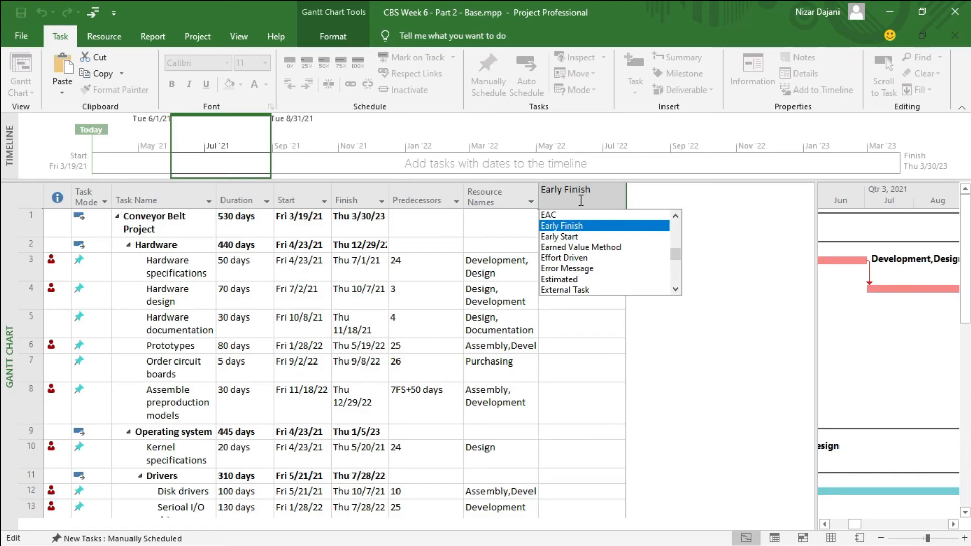
key("Escape")
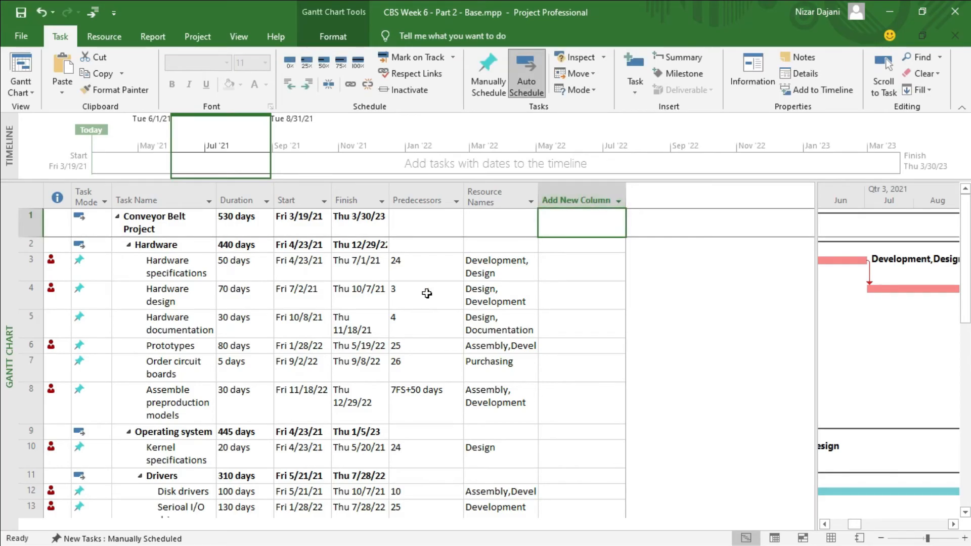
Show the Schedule table and review the slack of Prototypes, Hardware design, Assemble preproduction models and Disk drivers.
right_click(28, 194)
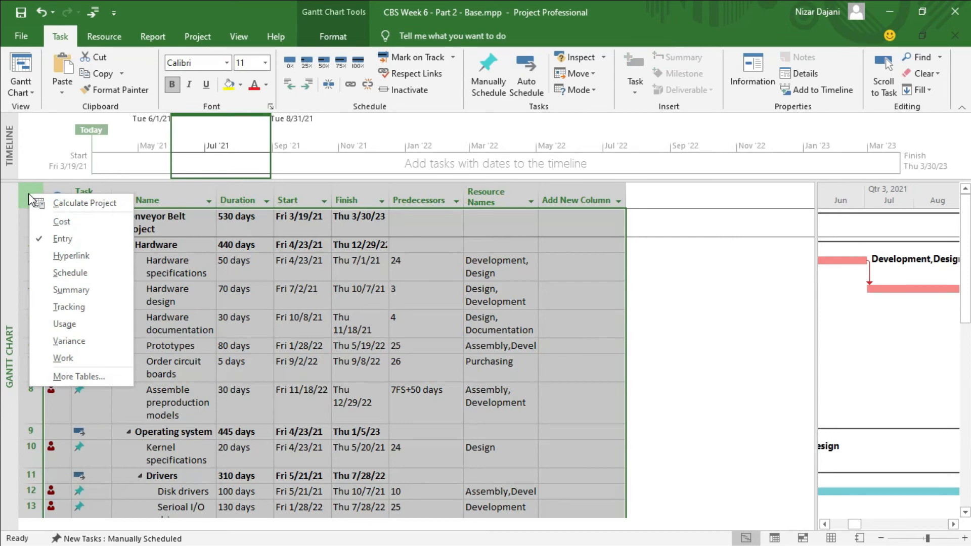
left_click(70, 273)
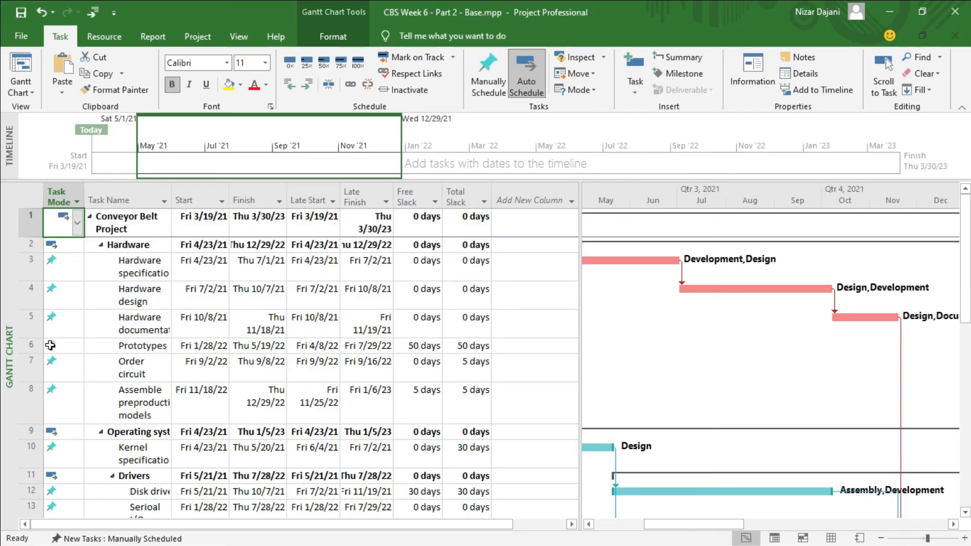
left_click(29, 345)
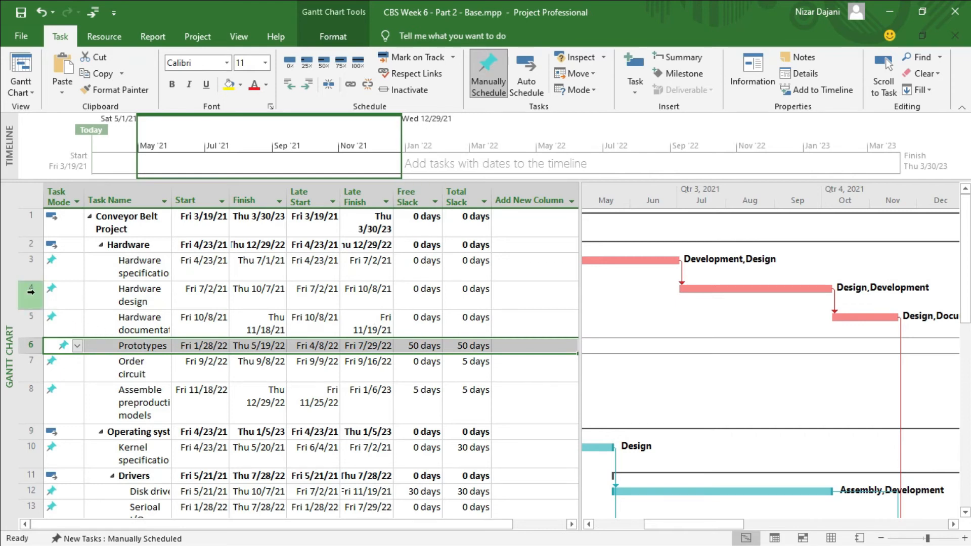
left_click(33, 293)
left_click(31, 400)
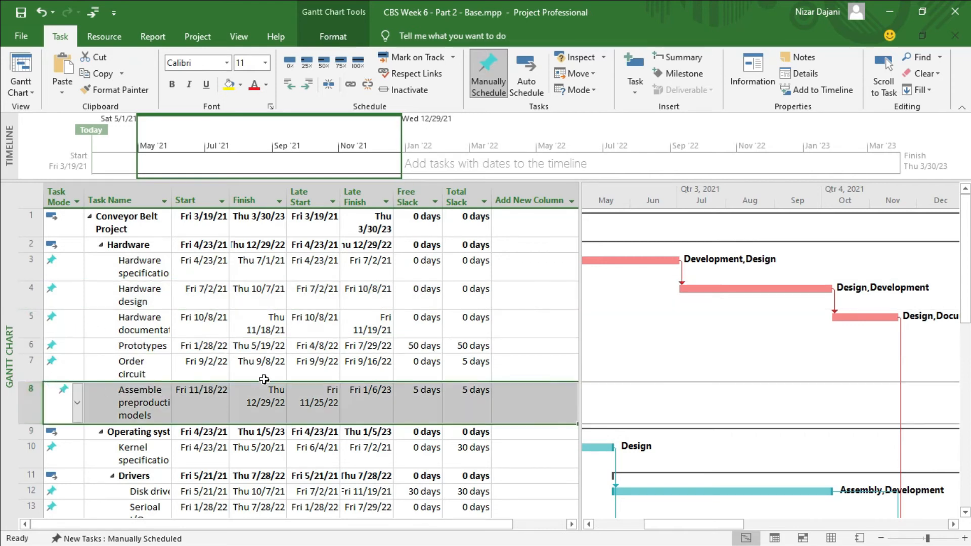
left_click(31, 490)
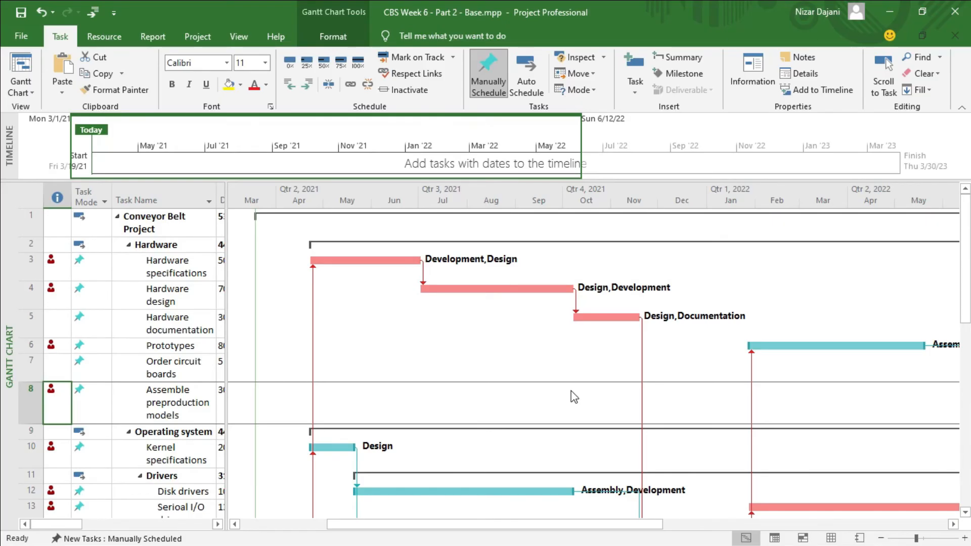
Widen the task table over the Gantt chart and display the Schedule table instead of the Entry table.
left_click_drag(226, 304, 815, 320)
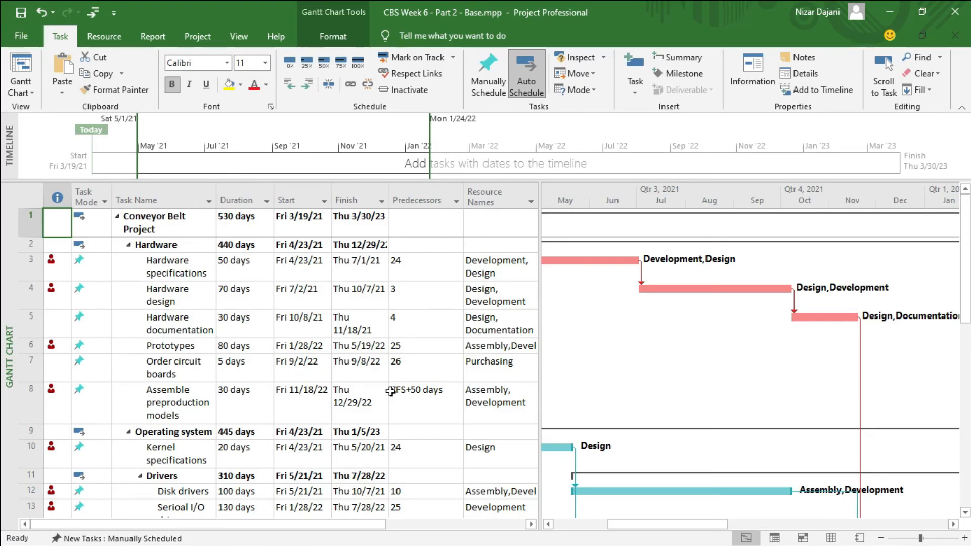
right_click(28, 193)
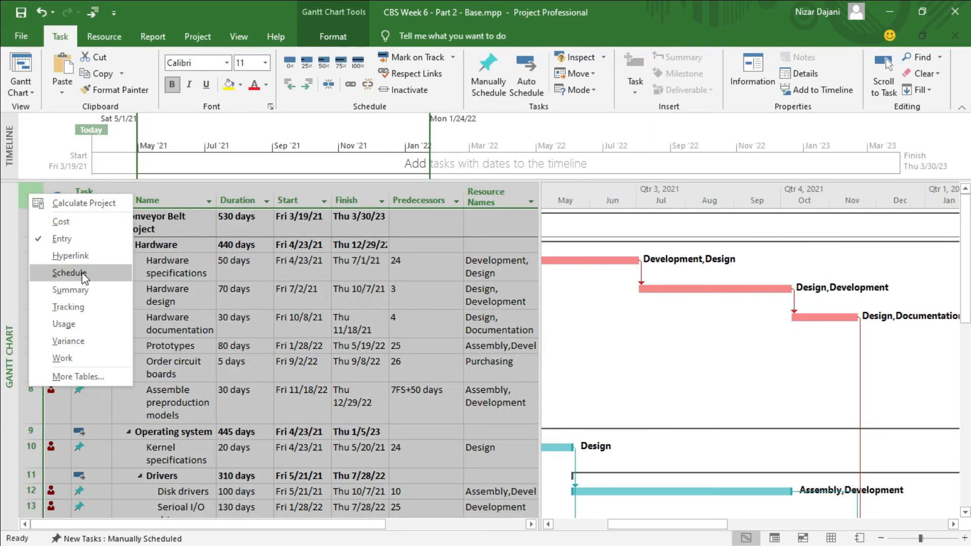
left_click(70, 273)
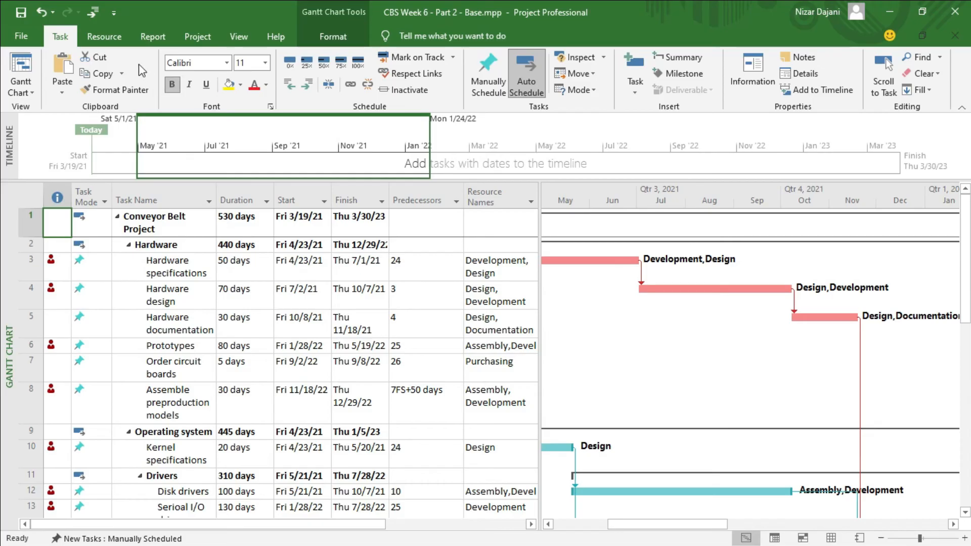
Level all resources in the entire project only within available slack, skipping every overallocation that cannot be resolved, and review the task dates.
left_click(105, 35)
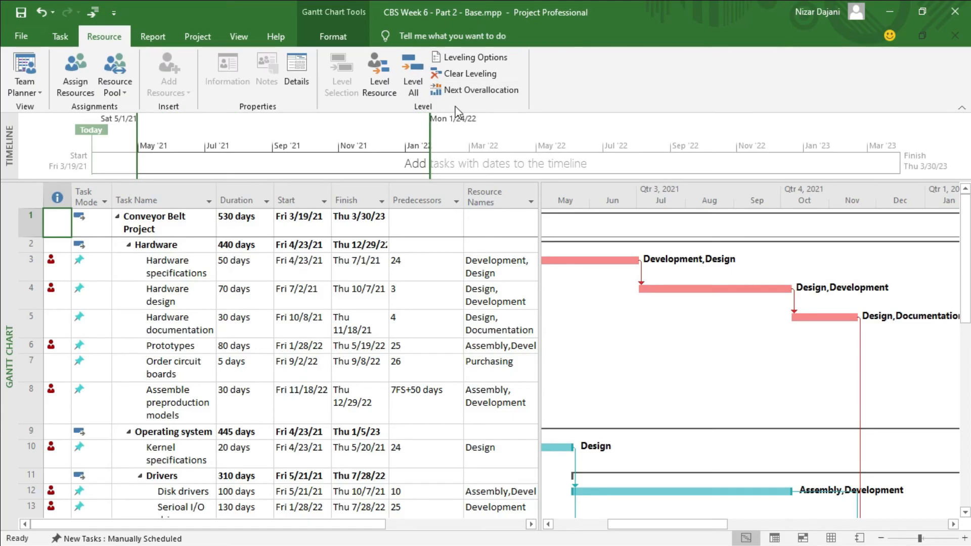
left_click(492, 59)
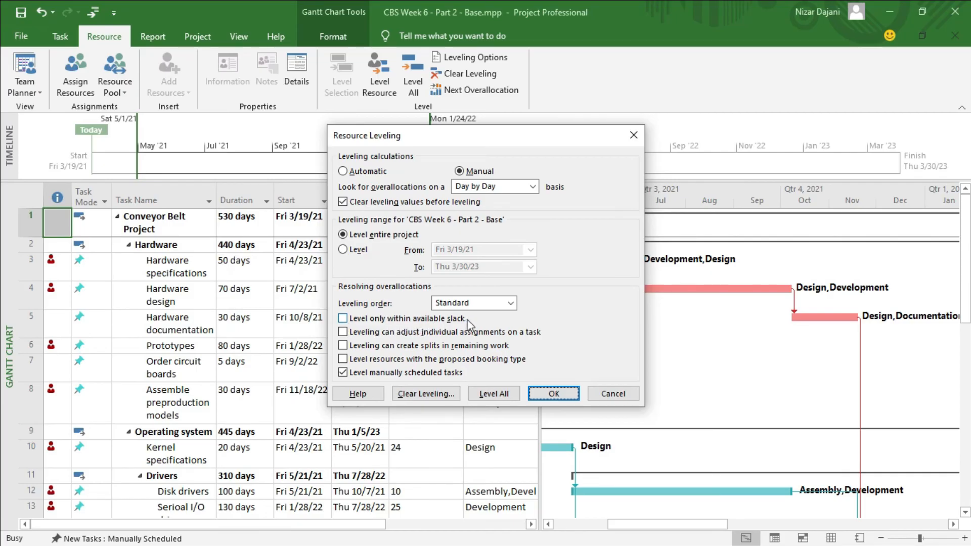
left_click(345, 320)
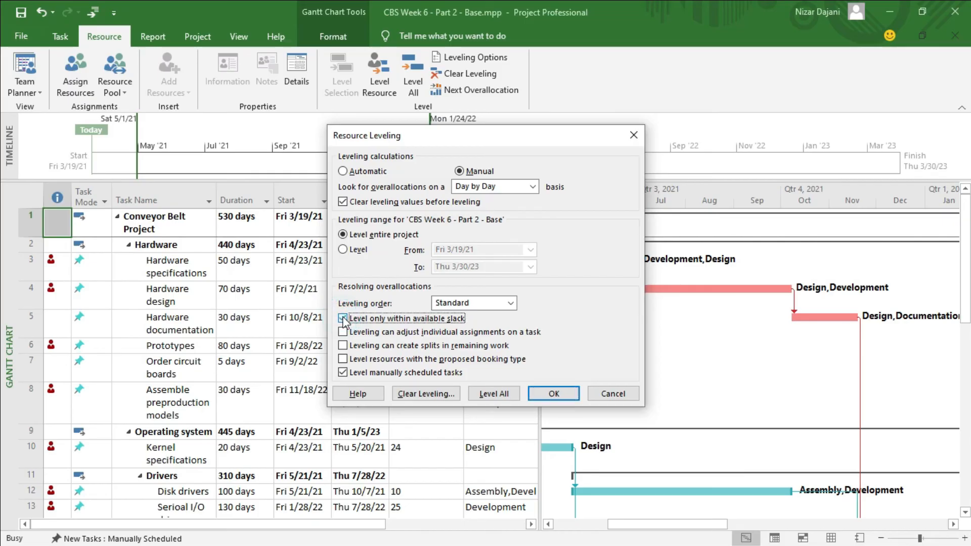
left_click(502, 395)
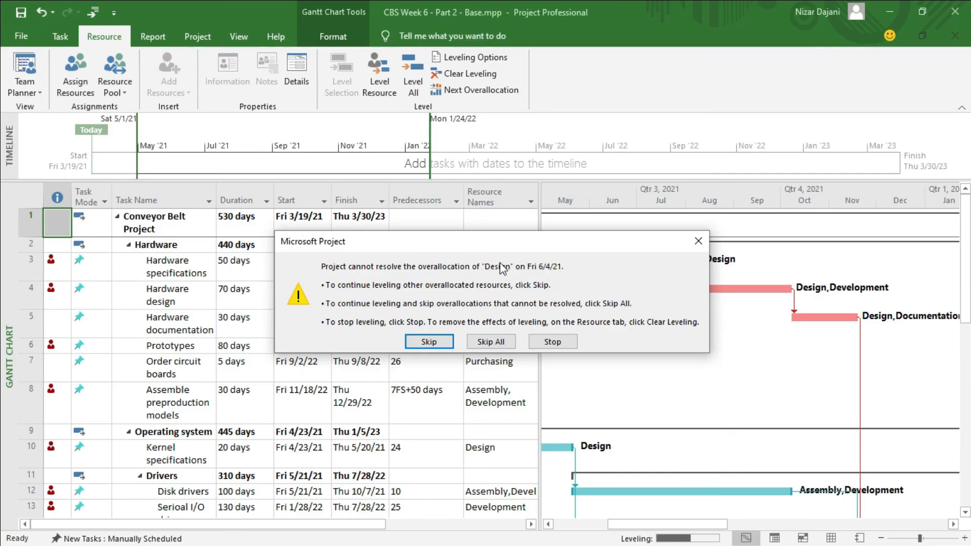
left_click(428, 342)
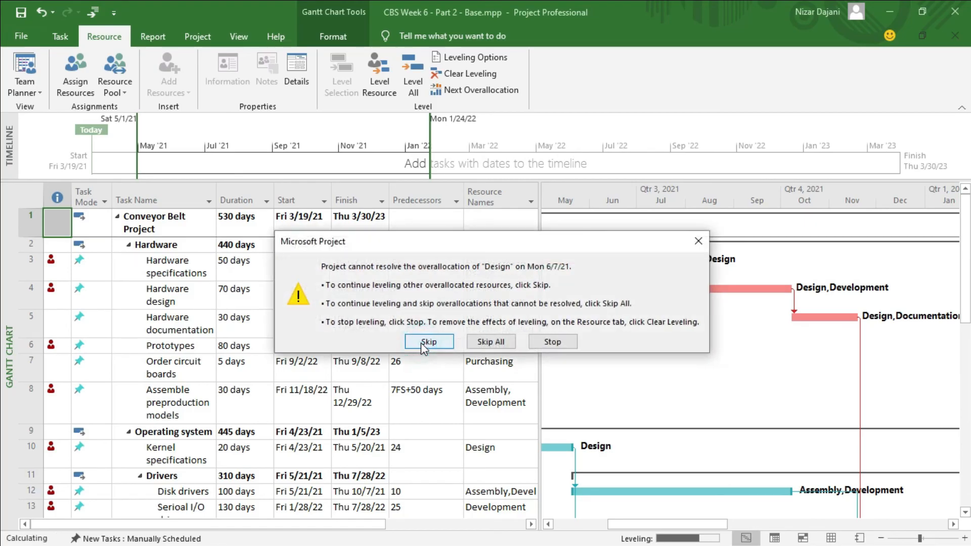
left_click(425, 343)
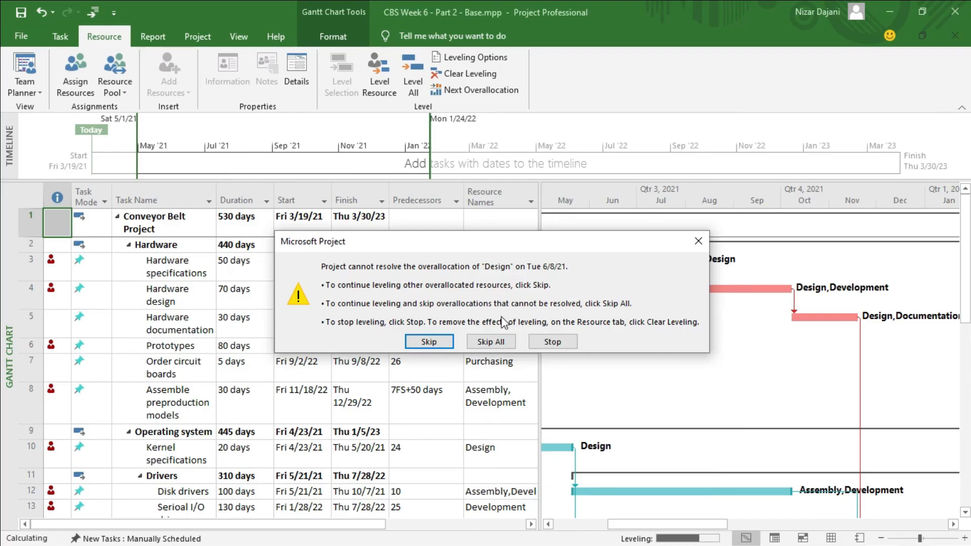
left_click(500, 340)
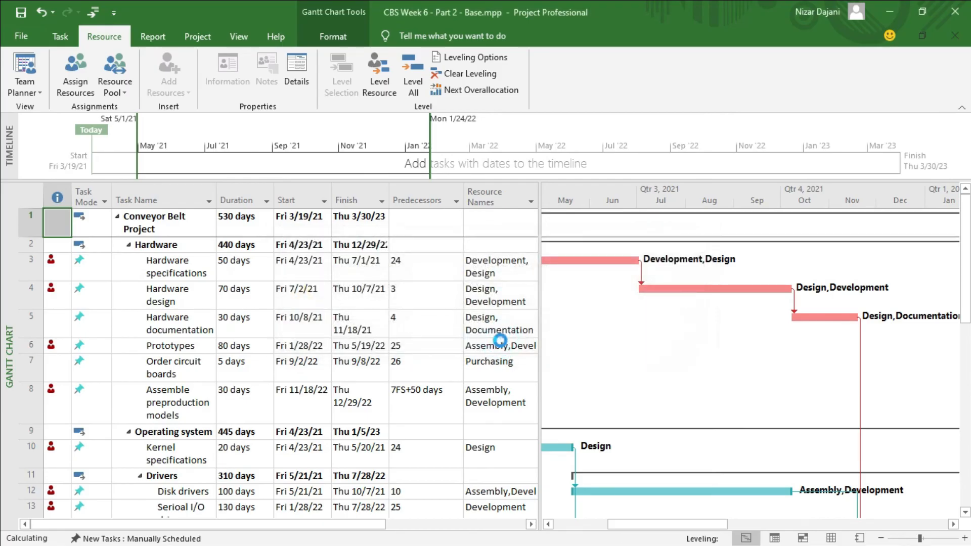
scroll(190, 385, "down", 1)
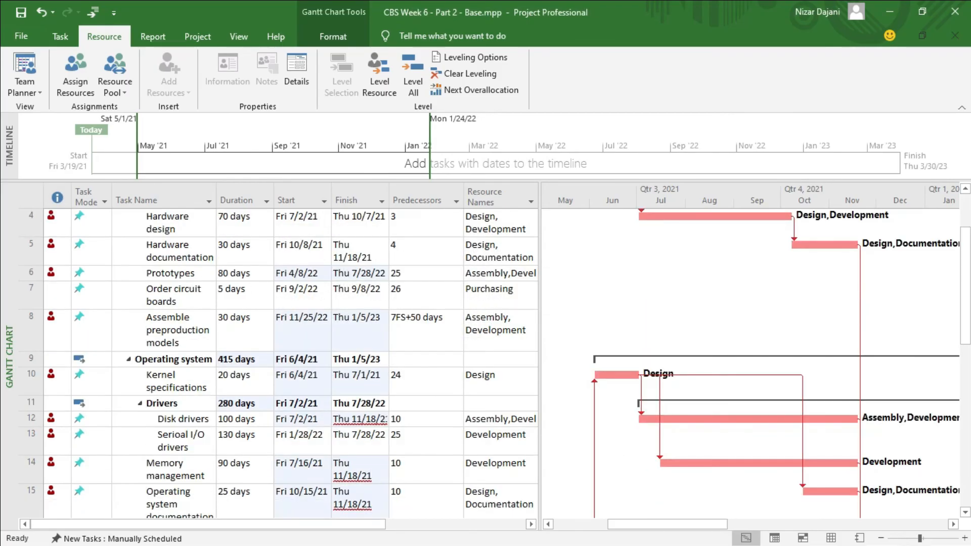
scroll(120, 392, "down", 6)
scroll(121, 392, "up", 7)
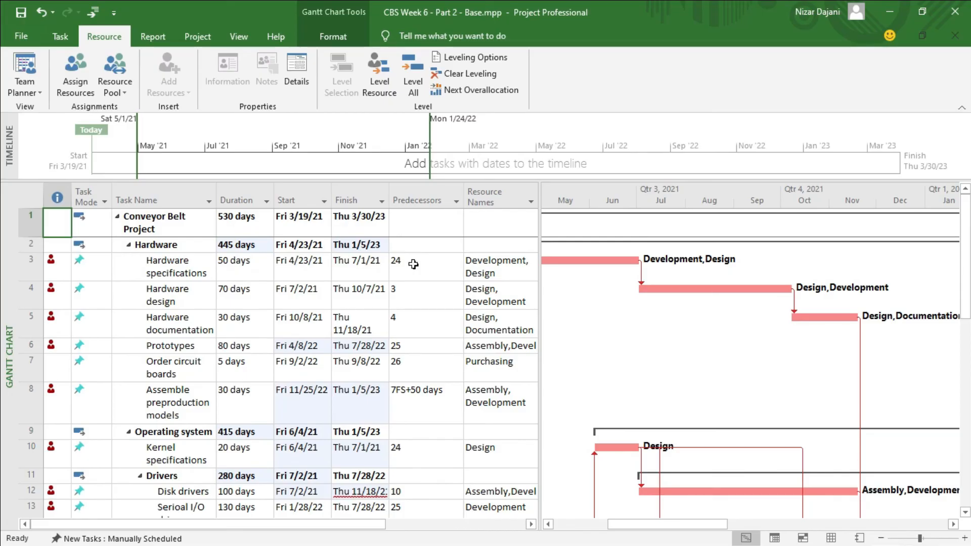
Level all resources again without restricting leveling to the available slack, and check the resulting dates down to Integration acceptance testing.
left_click(493, 59)
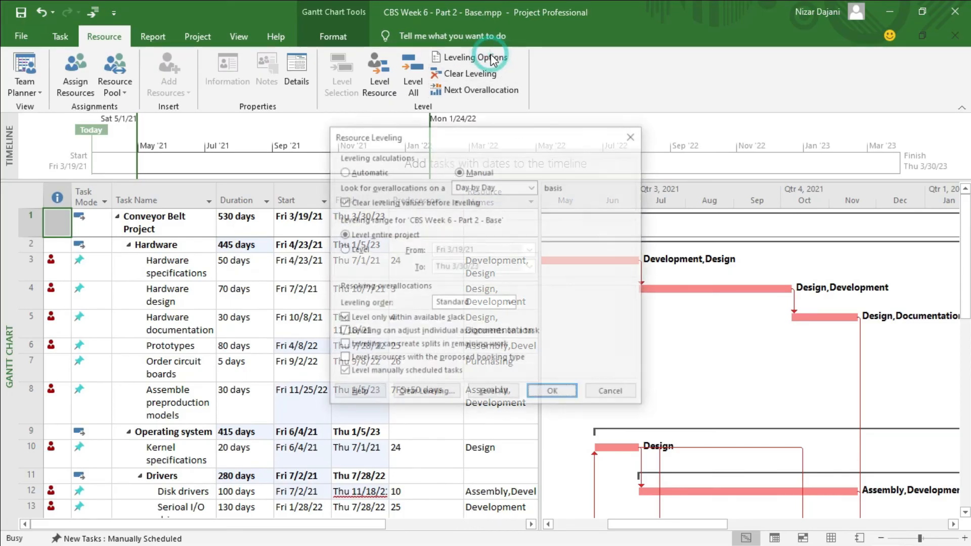
left_click(342, 318)
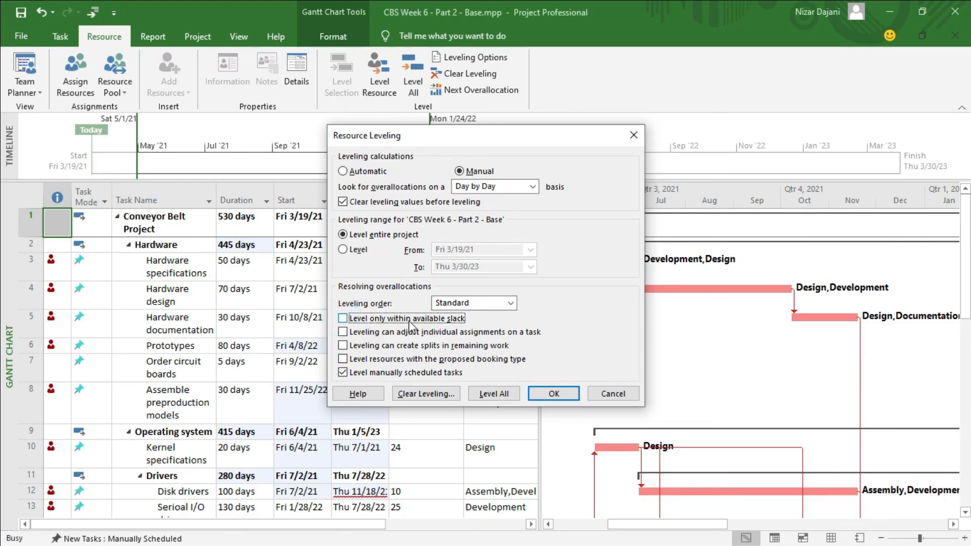
left_click(507, 395)
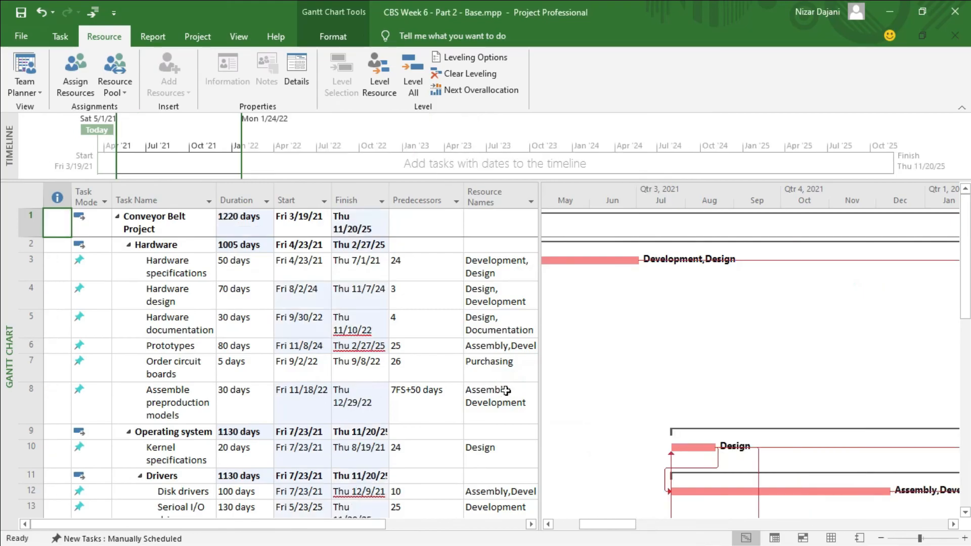
scroll(173, 385, "down", 8)
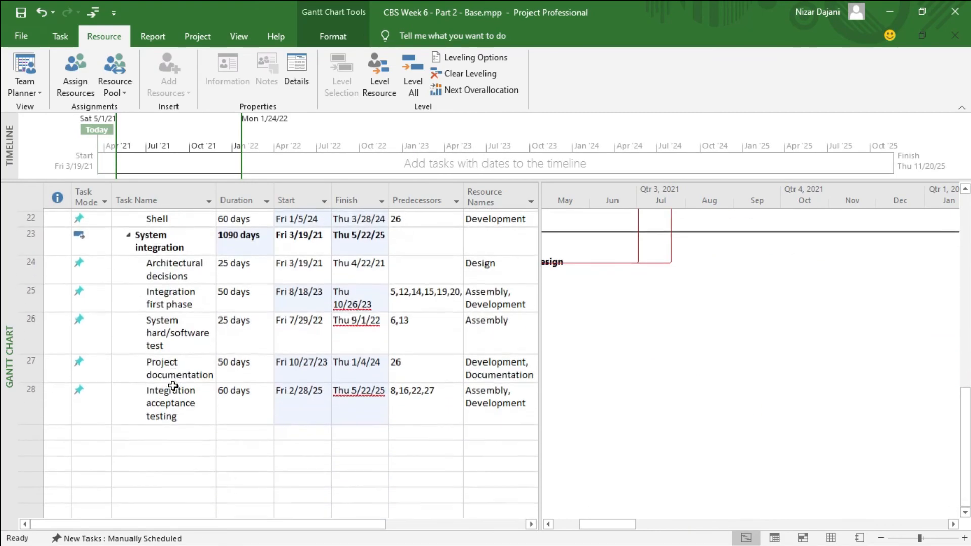
scroll(173, 386, "up", 8)
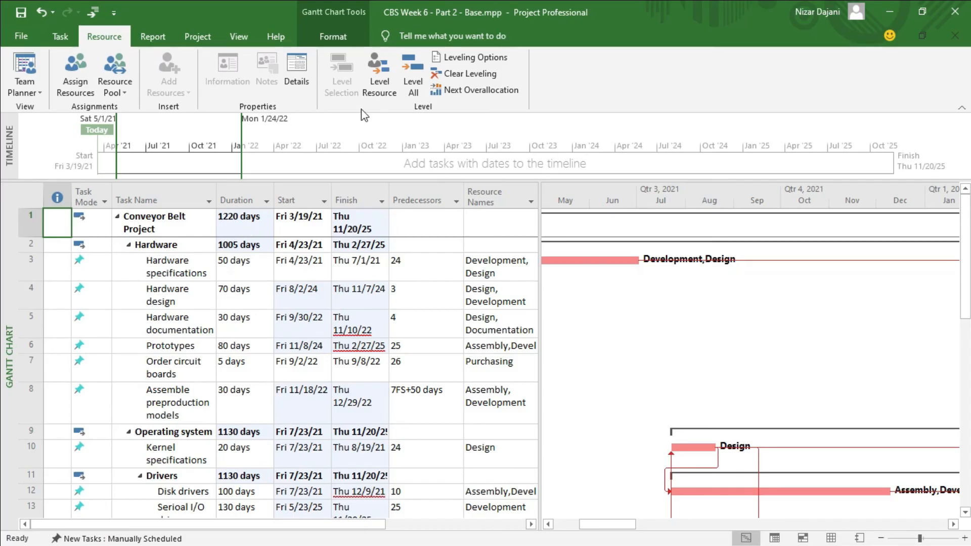
Clear the resource leveling for the entire project.
left_click(481, 75)
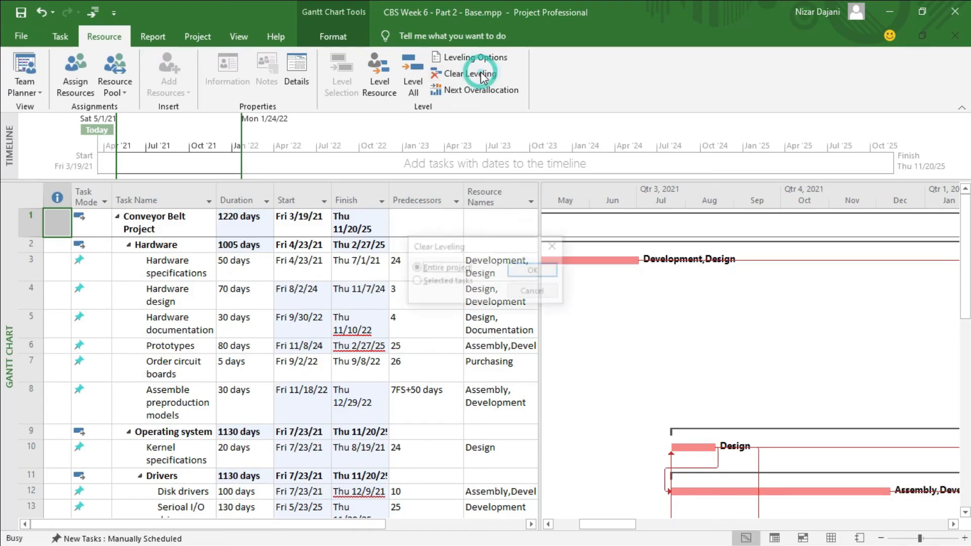
left_click(545, 269)
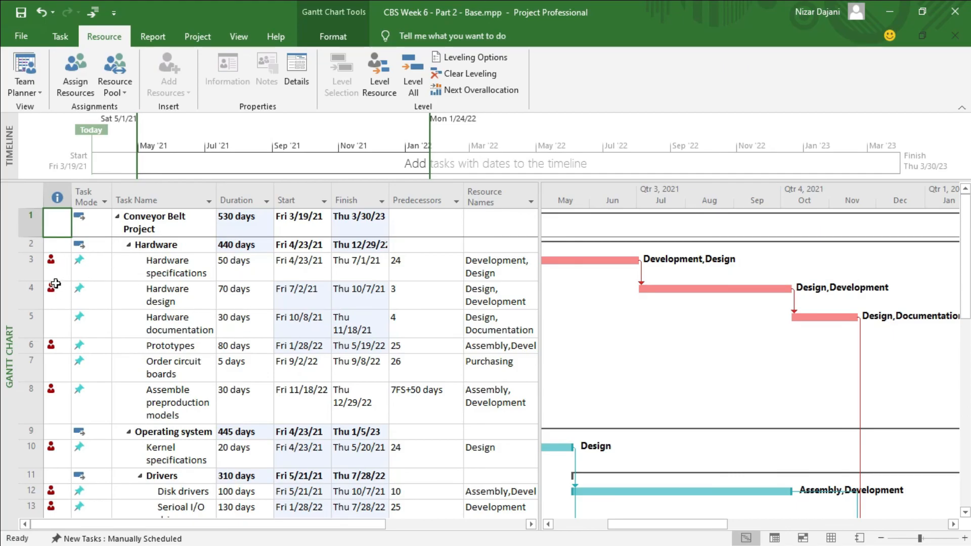
In the Resource Sheet, set the maximum units of the Design, Development and Documentation resources to 200%.
left_click(60, 36)
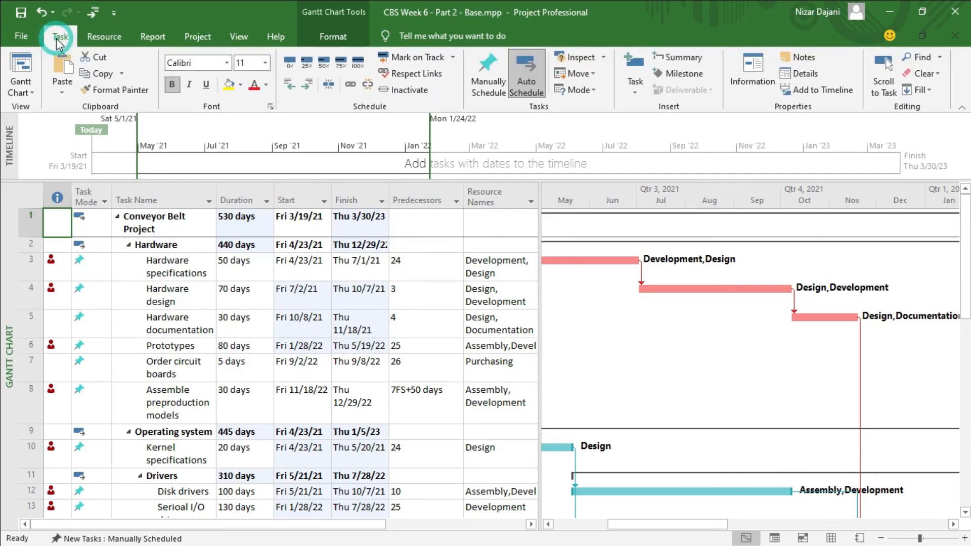
left_click(33, 94)
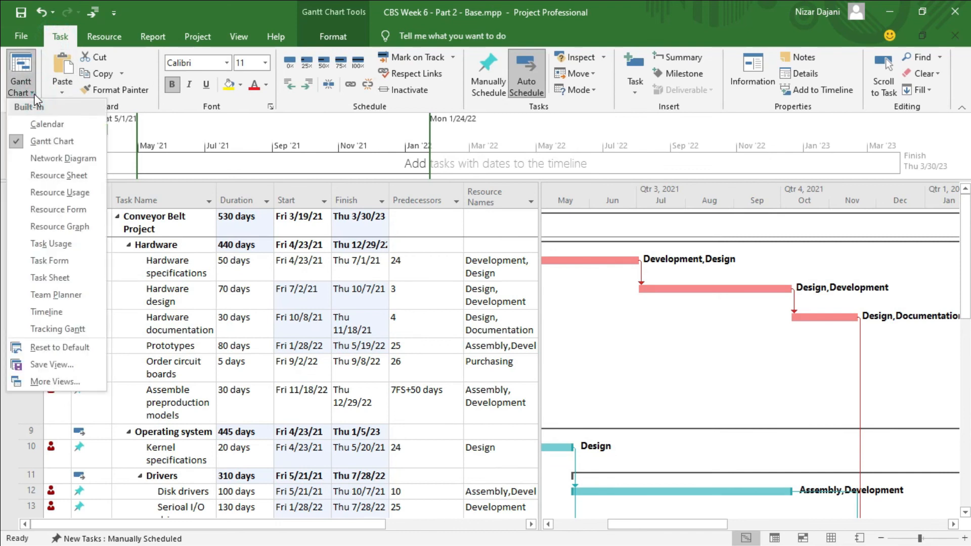
left_click(49, 178)
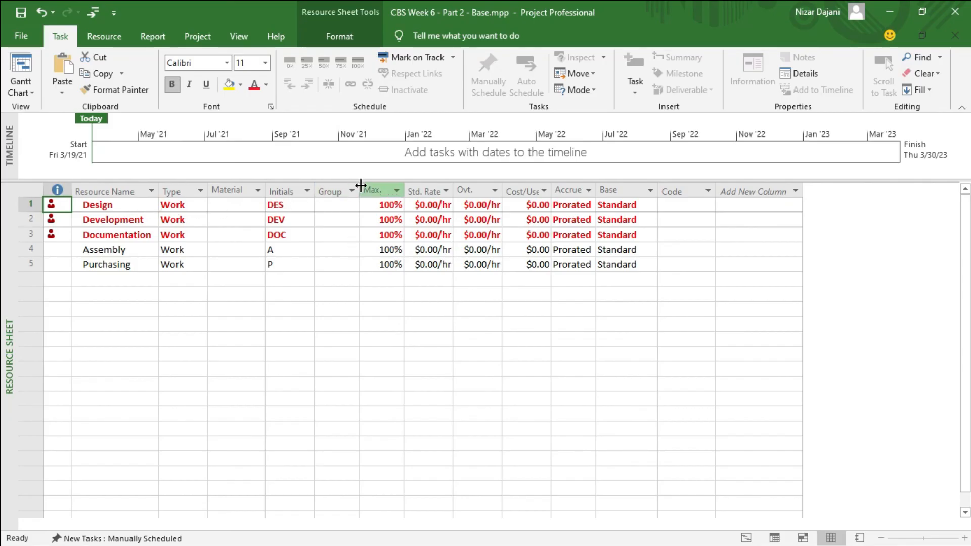
left_click(371, 203)
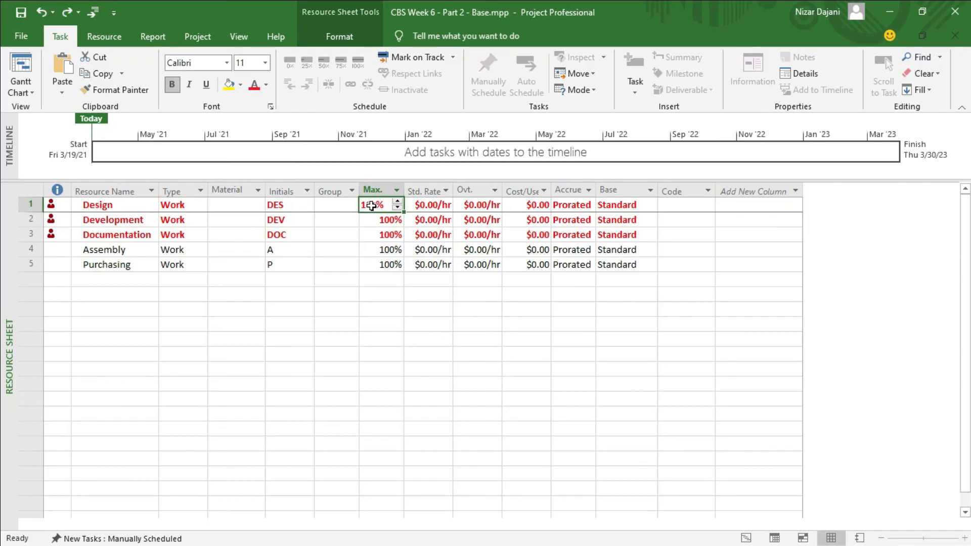
type("200")
key("Return")
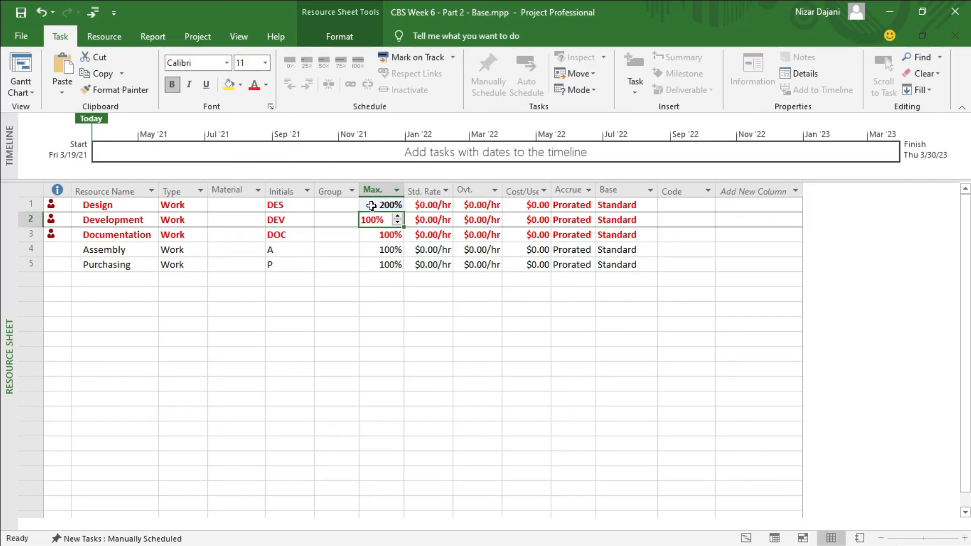
type("200")
key("Return")
type("200")
key("Return")
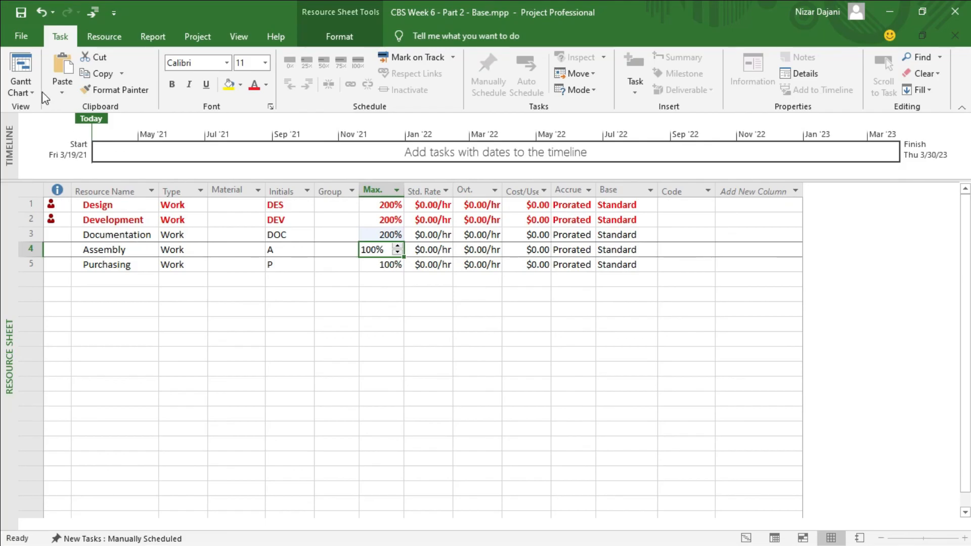
Return to the Gantt Chart and review the resource leveling options, including the restriction to available slack, without applying any changes.
left_click(23, 70)
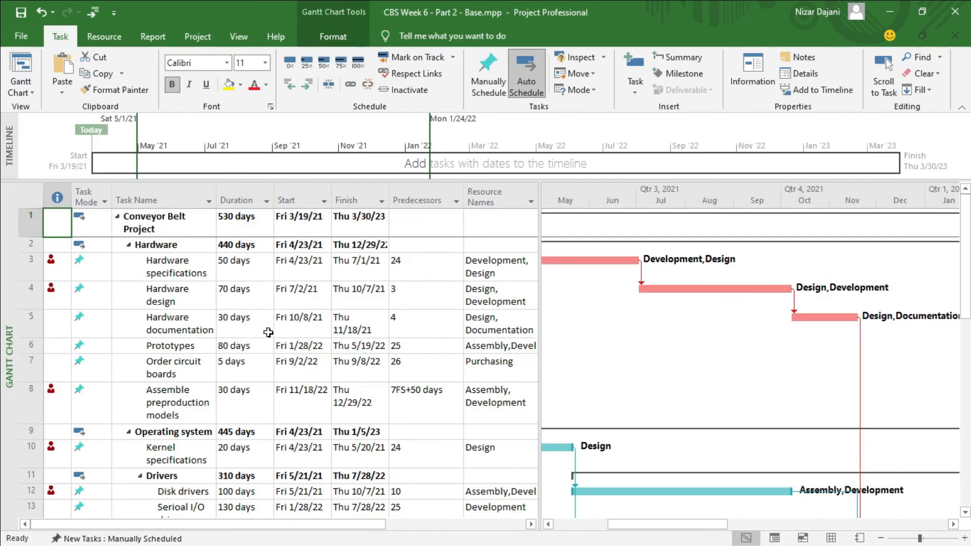
left_click(104, 37)
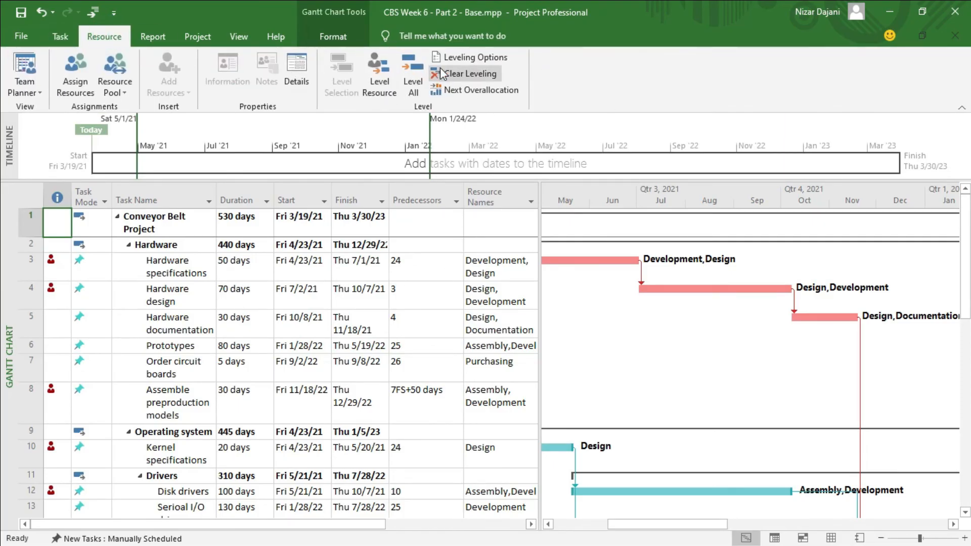
left_click(481, 59)
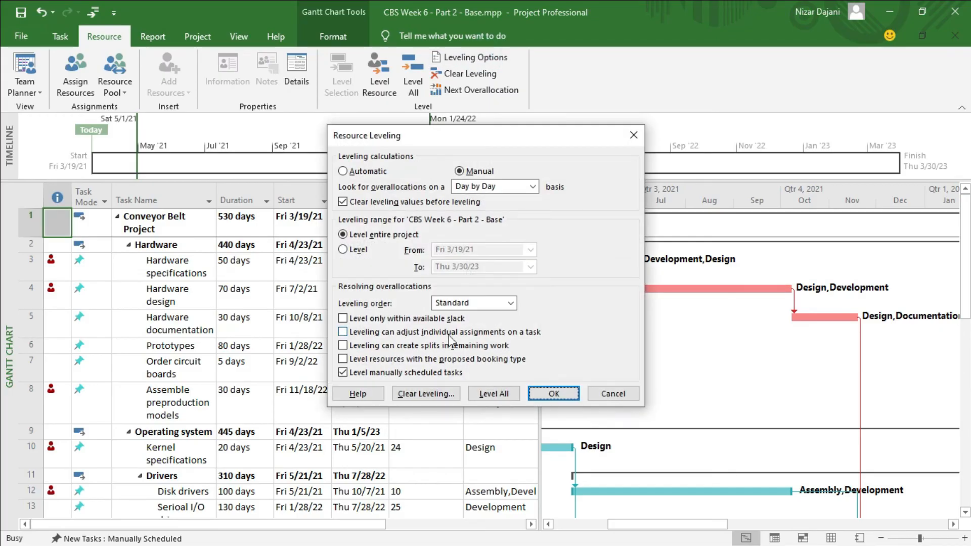
left_click(343, 319)
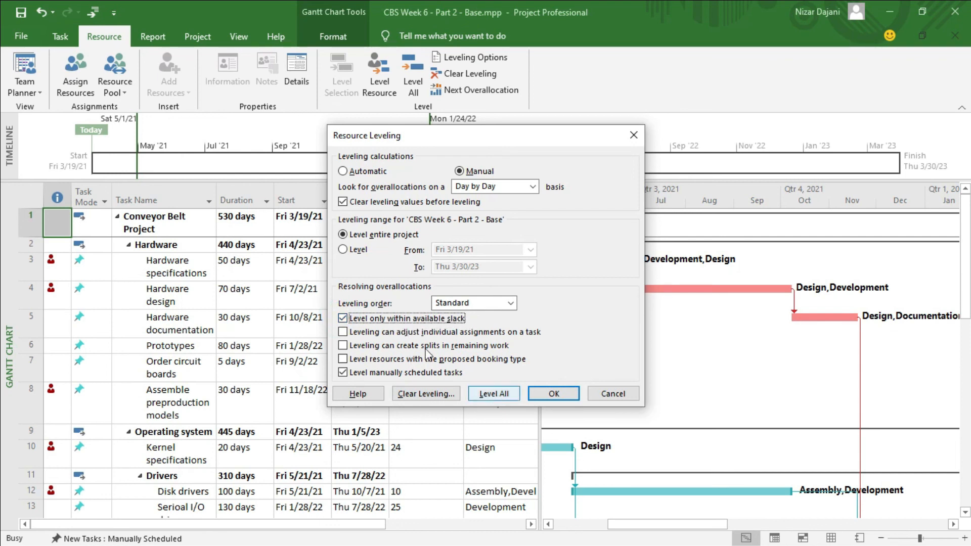
left_click(344, 319)
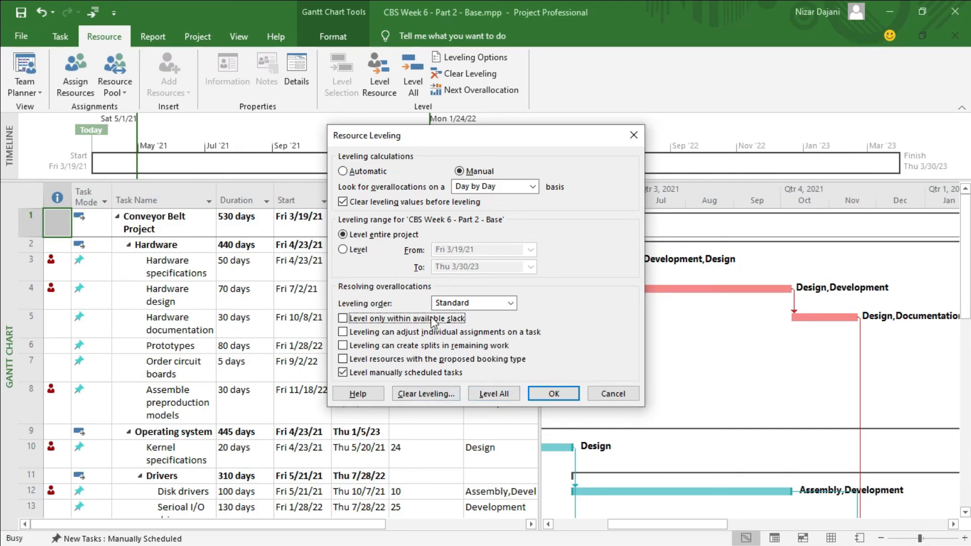
left_click(618, 397)
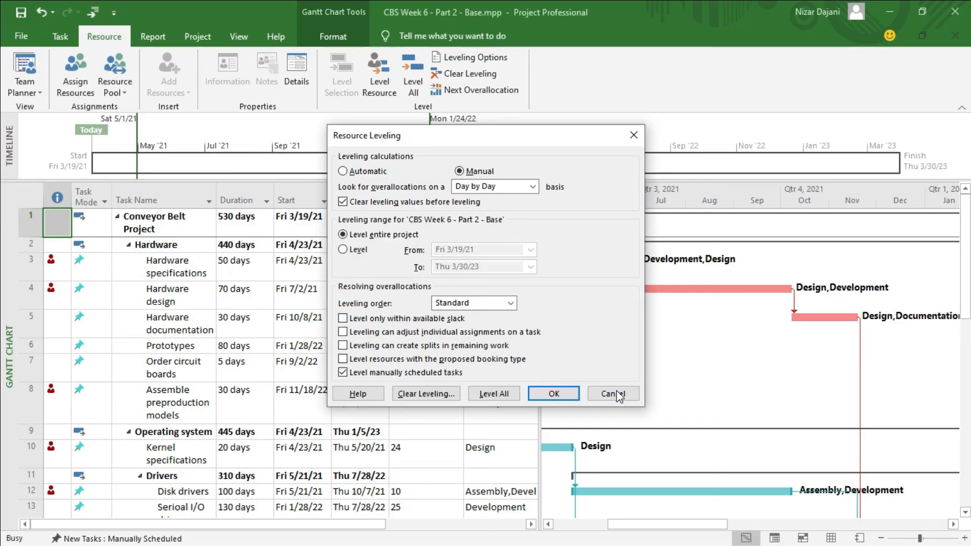